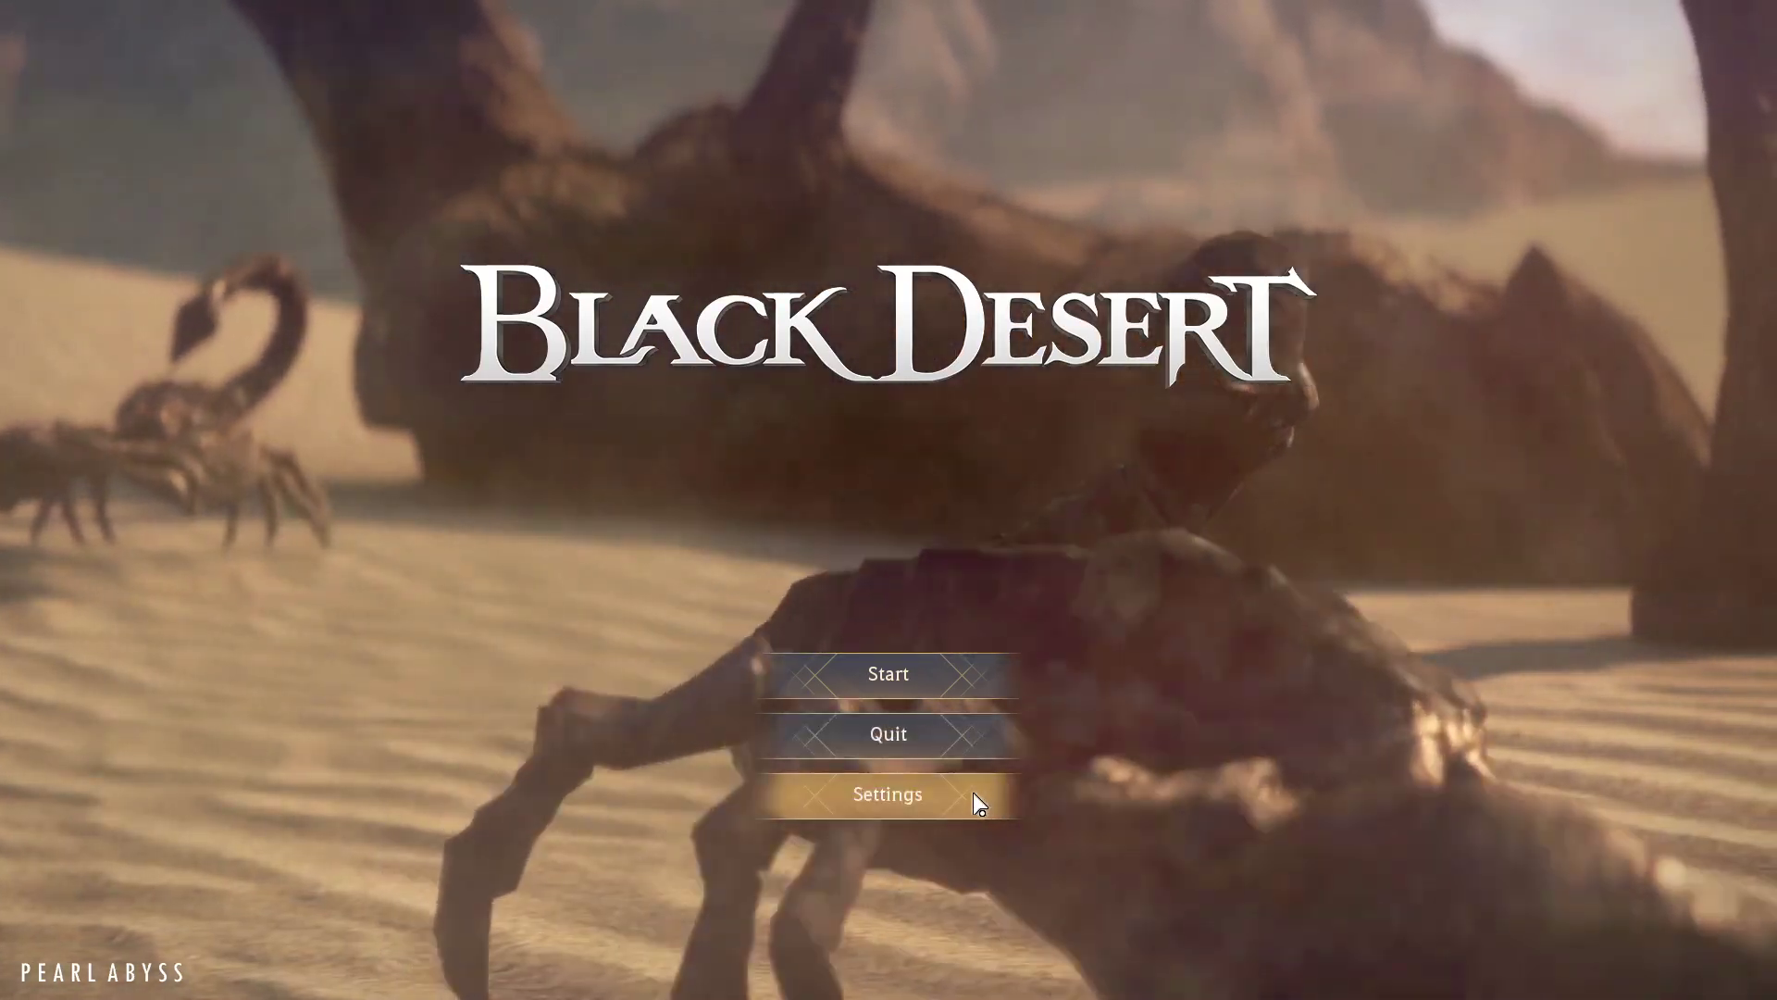
Turn off the Low-power Option in the Optimization performance settings and confirm the change
{"action": "left_click", "coordinate": [968, 792]}
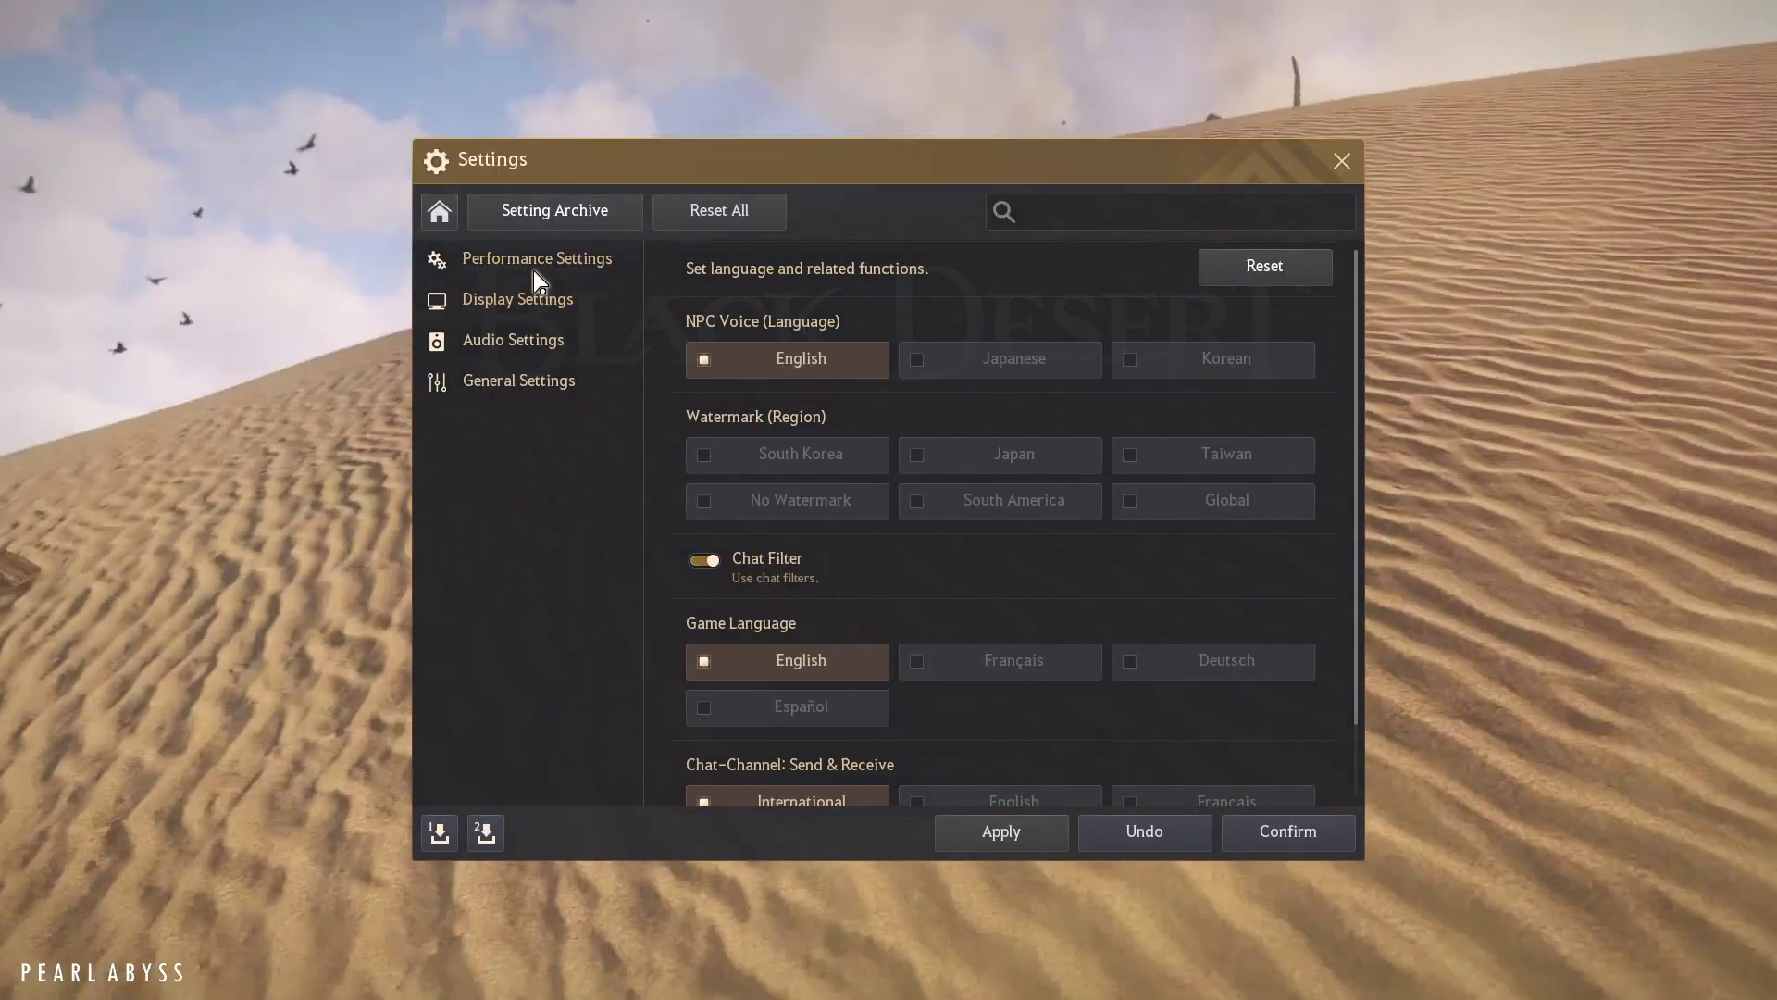
{"action": "left_click", "coordinate": [531, 253]}
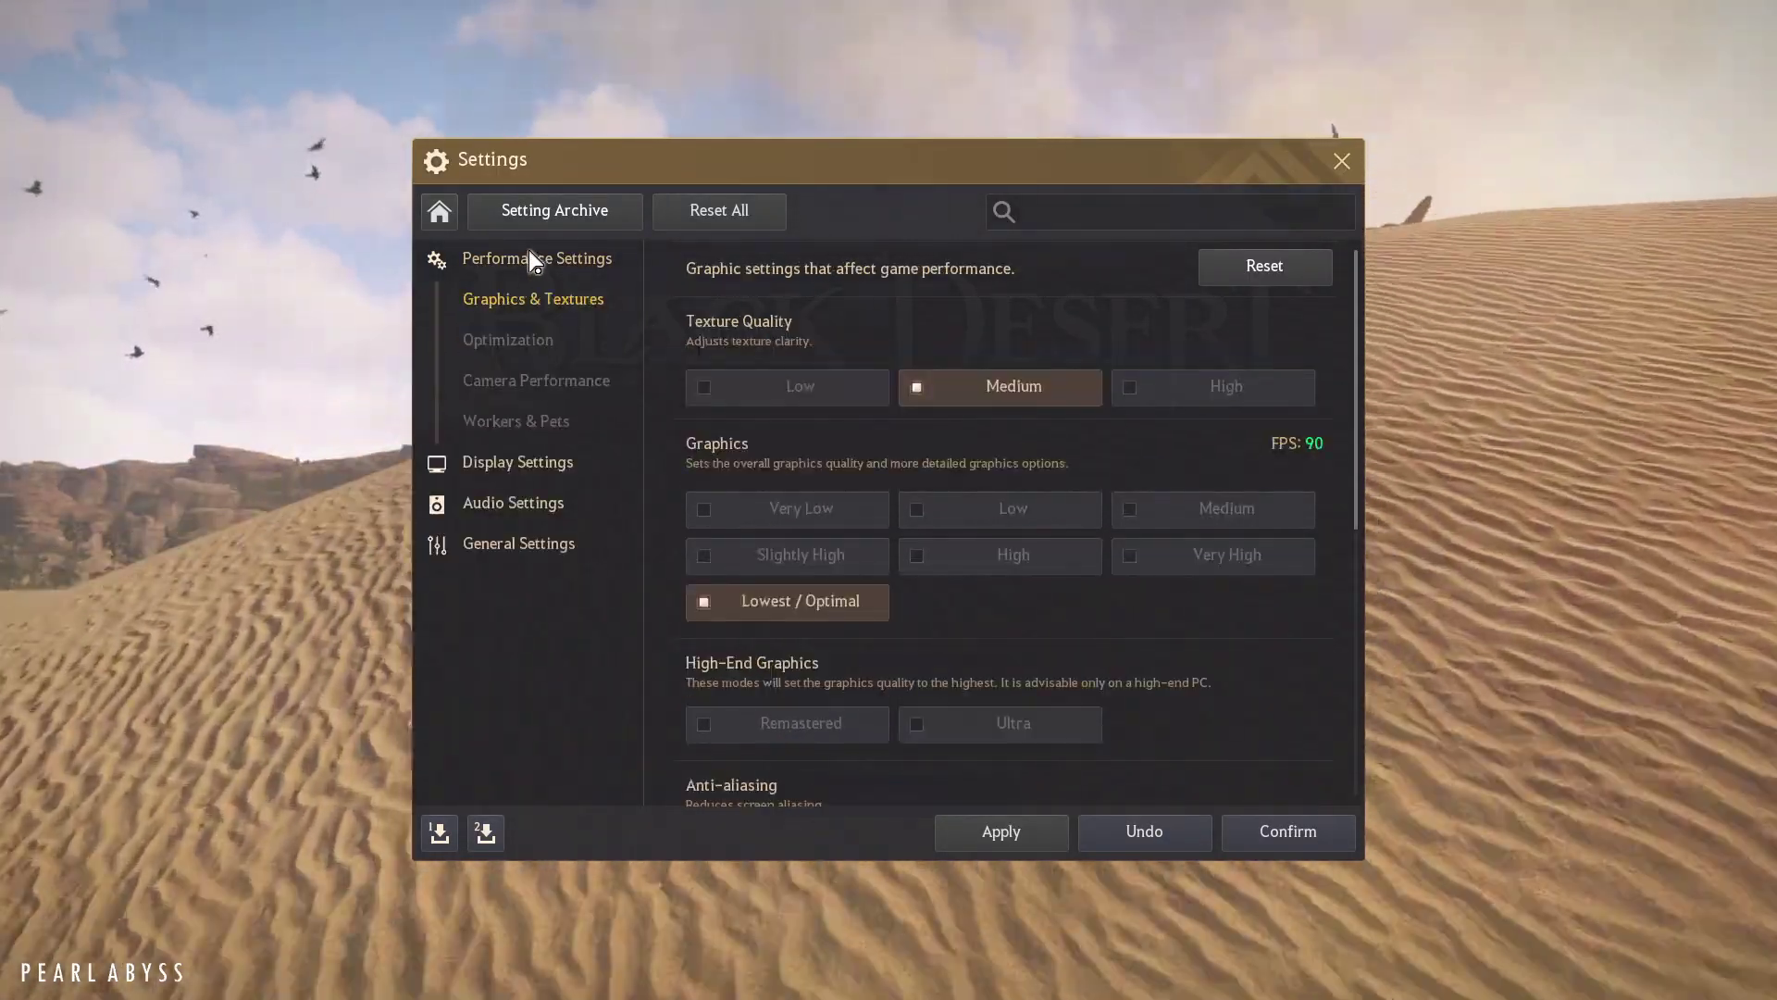
{"action": "left_click", "coordinate": [527, 345]}
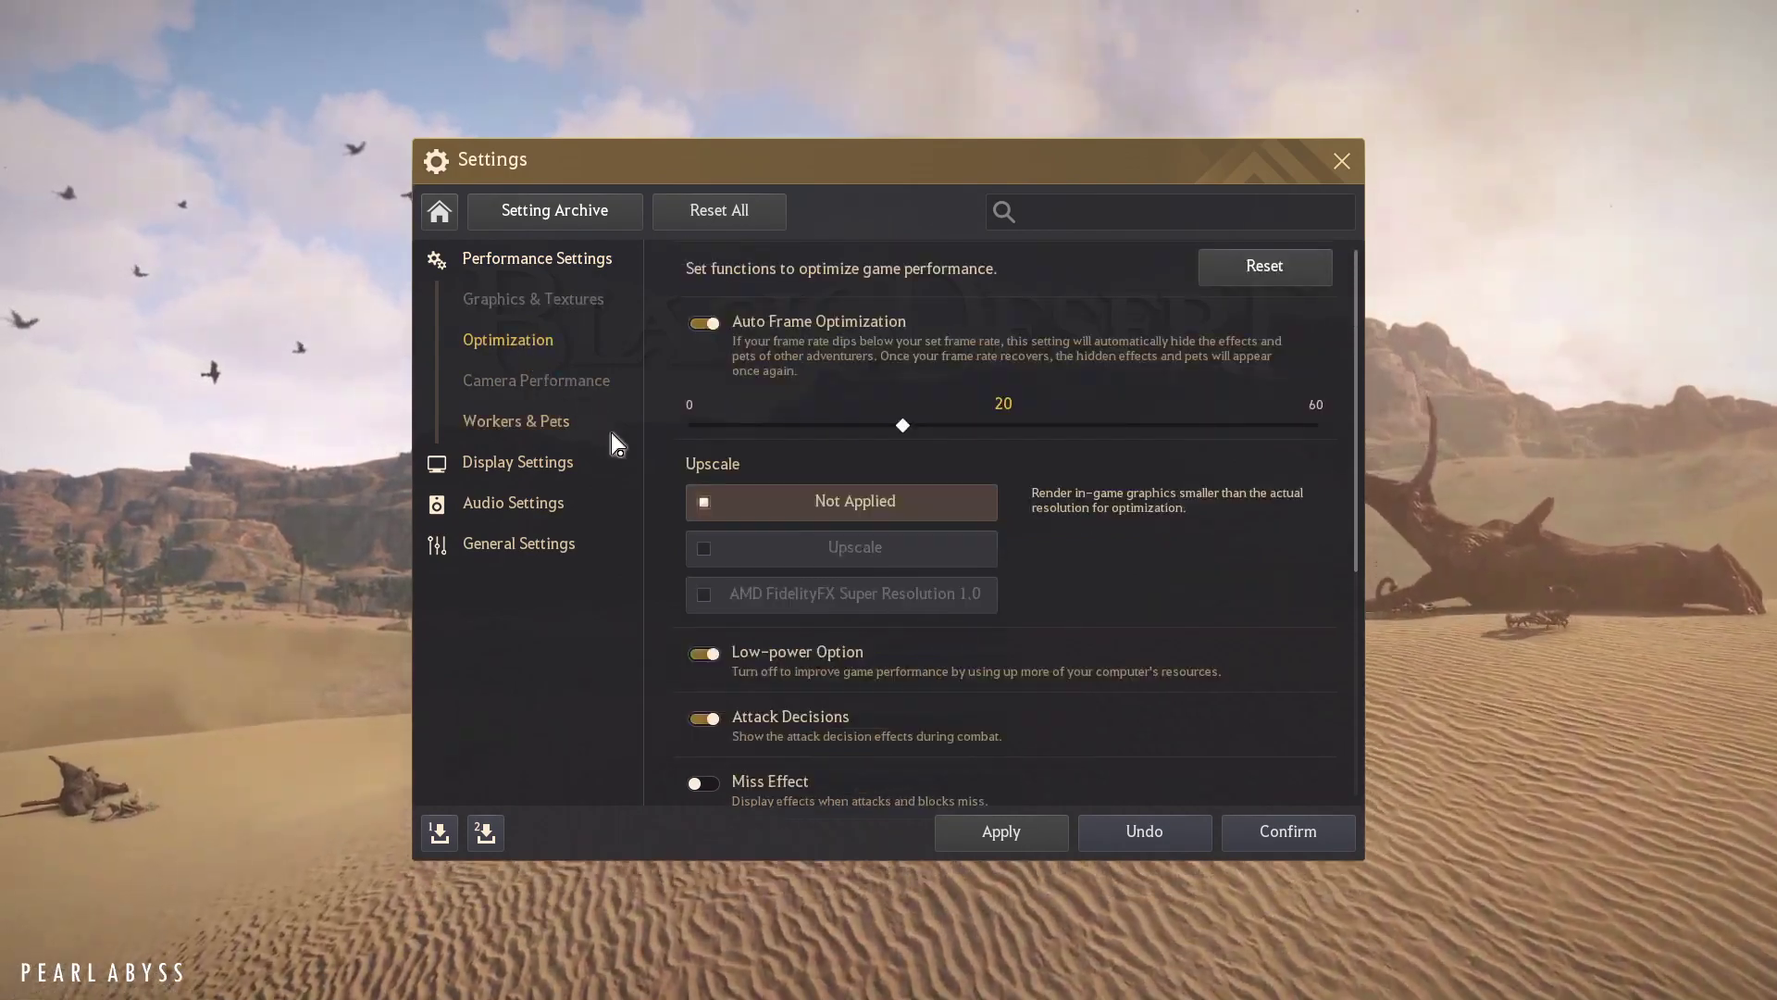
{"action": "scroll", "coordinate": [677, 478], "scroll_direction": "down", "scroll_amount": 1}
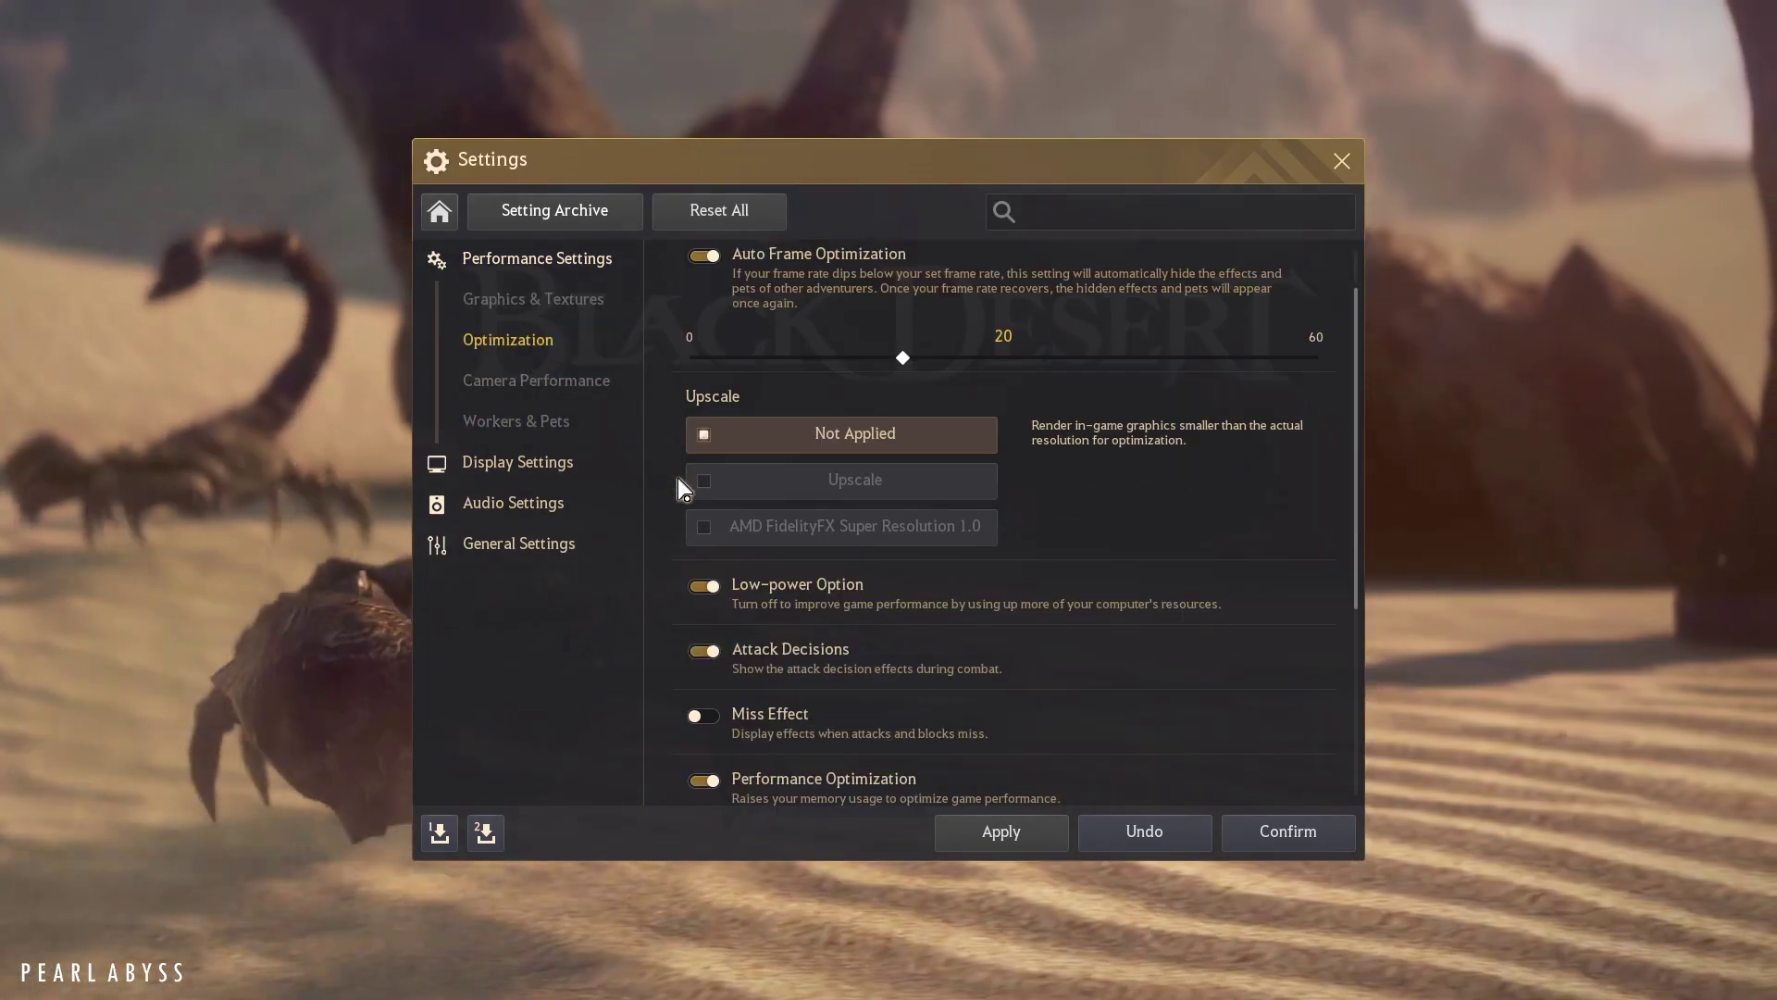
{"action": "scroll", "coordinate": [678, 478], "scroll_direction": "down", "scroll_amount": 3}
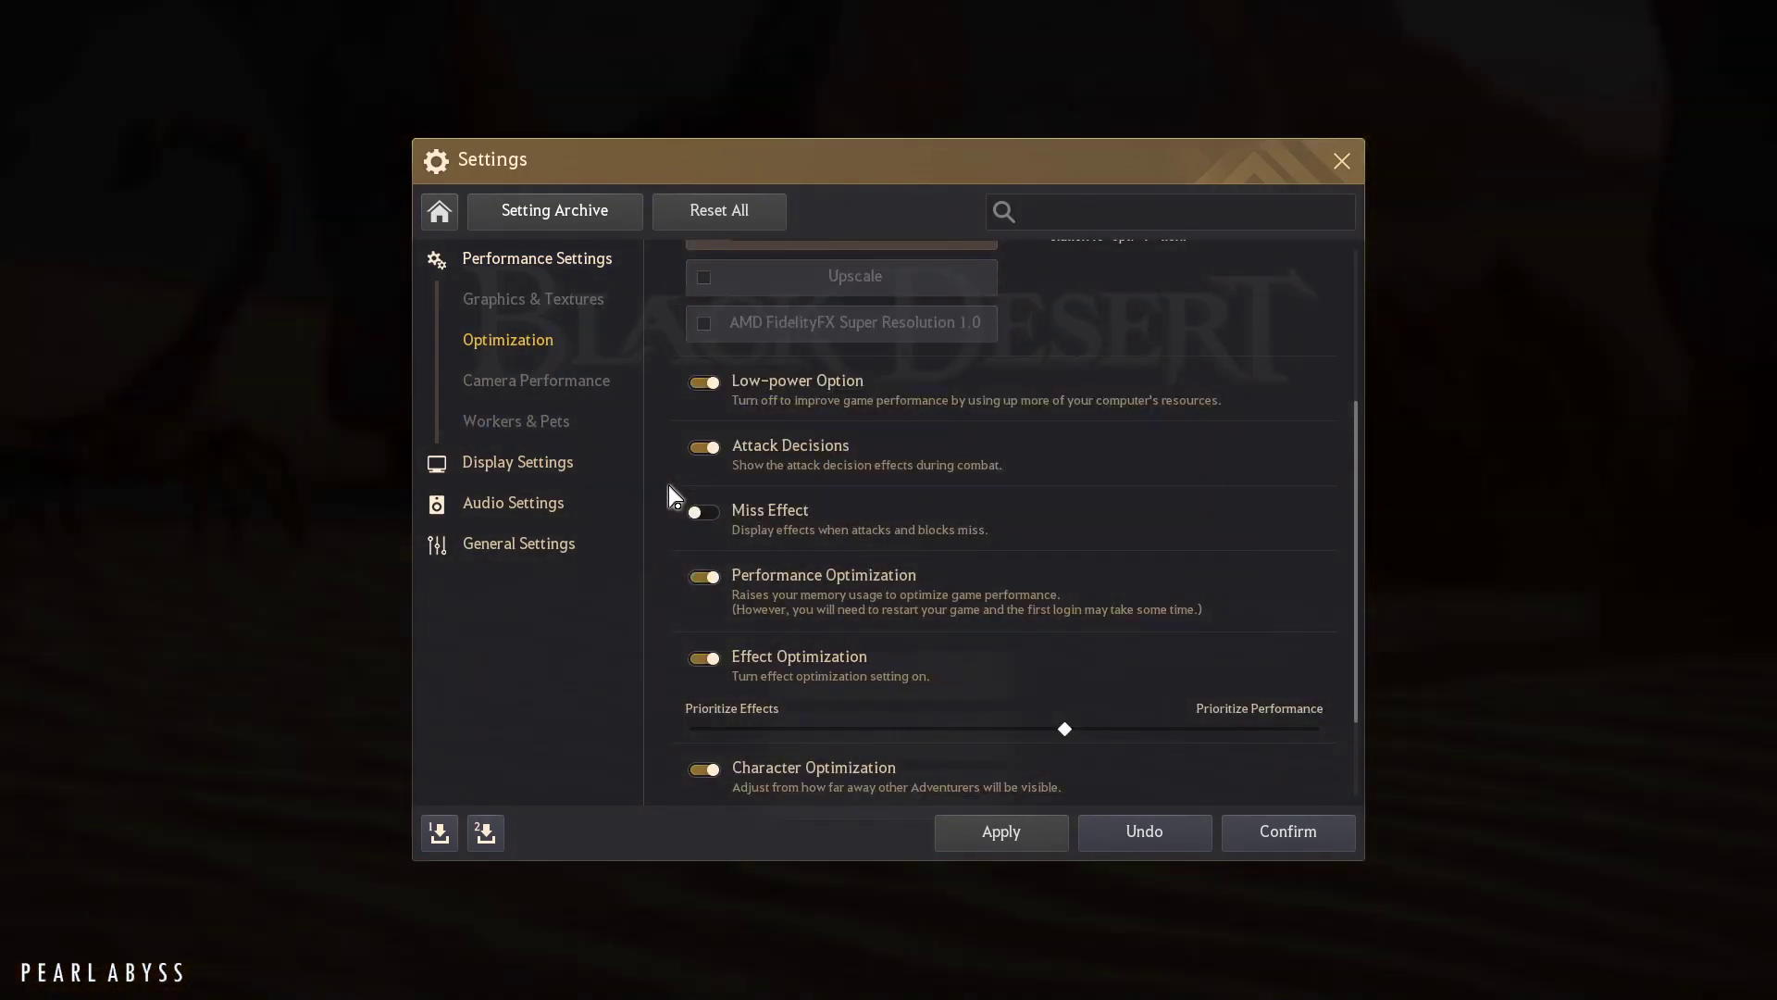
{"action": "scroll", "coordinate": [792, 495], "scroll_direction": "up", "scroll_amount": 1}
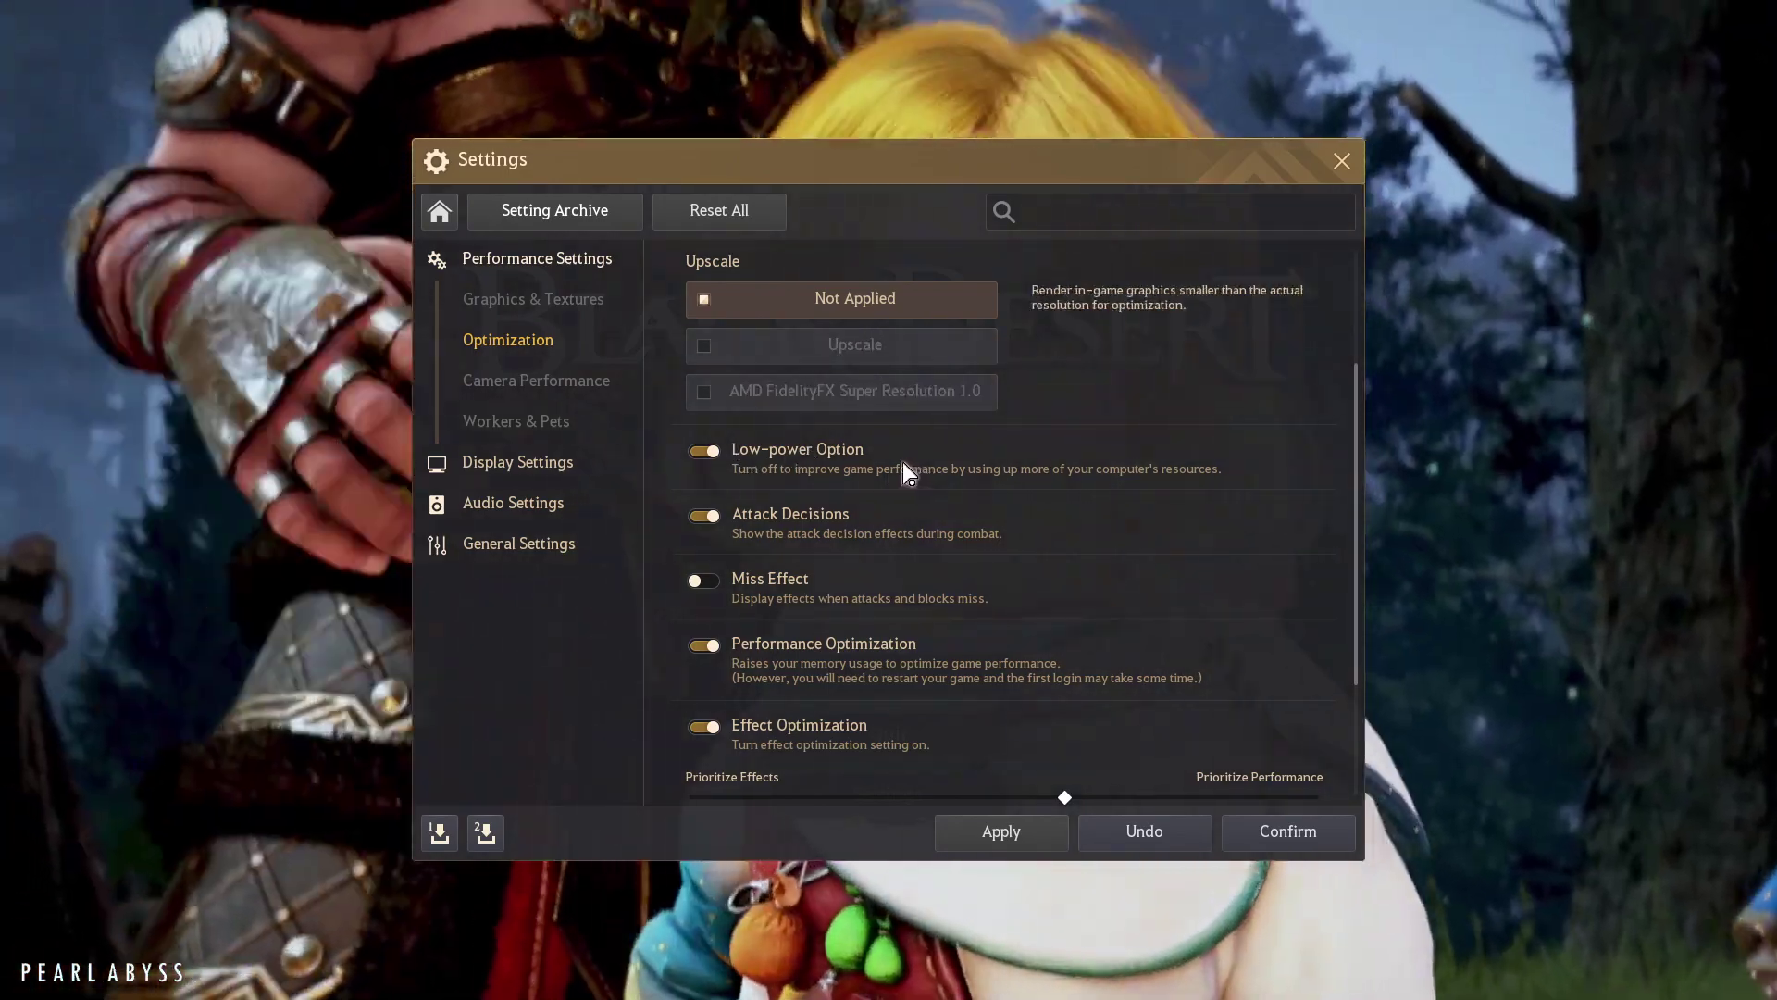
{"action": "left_click", "coordinate": [705, 452]}
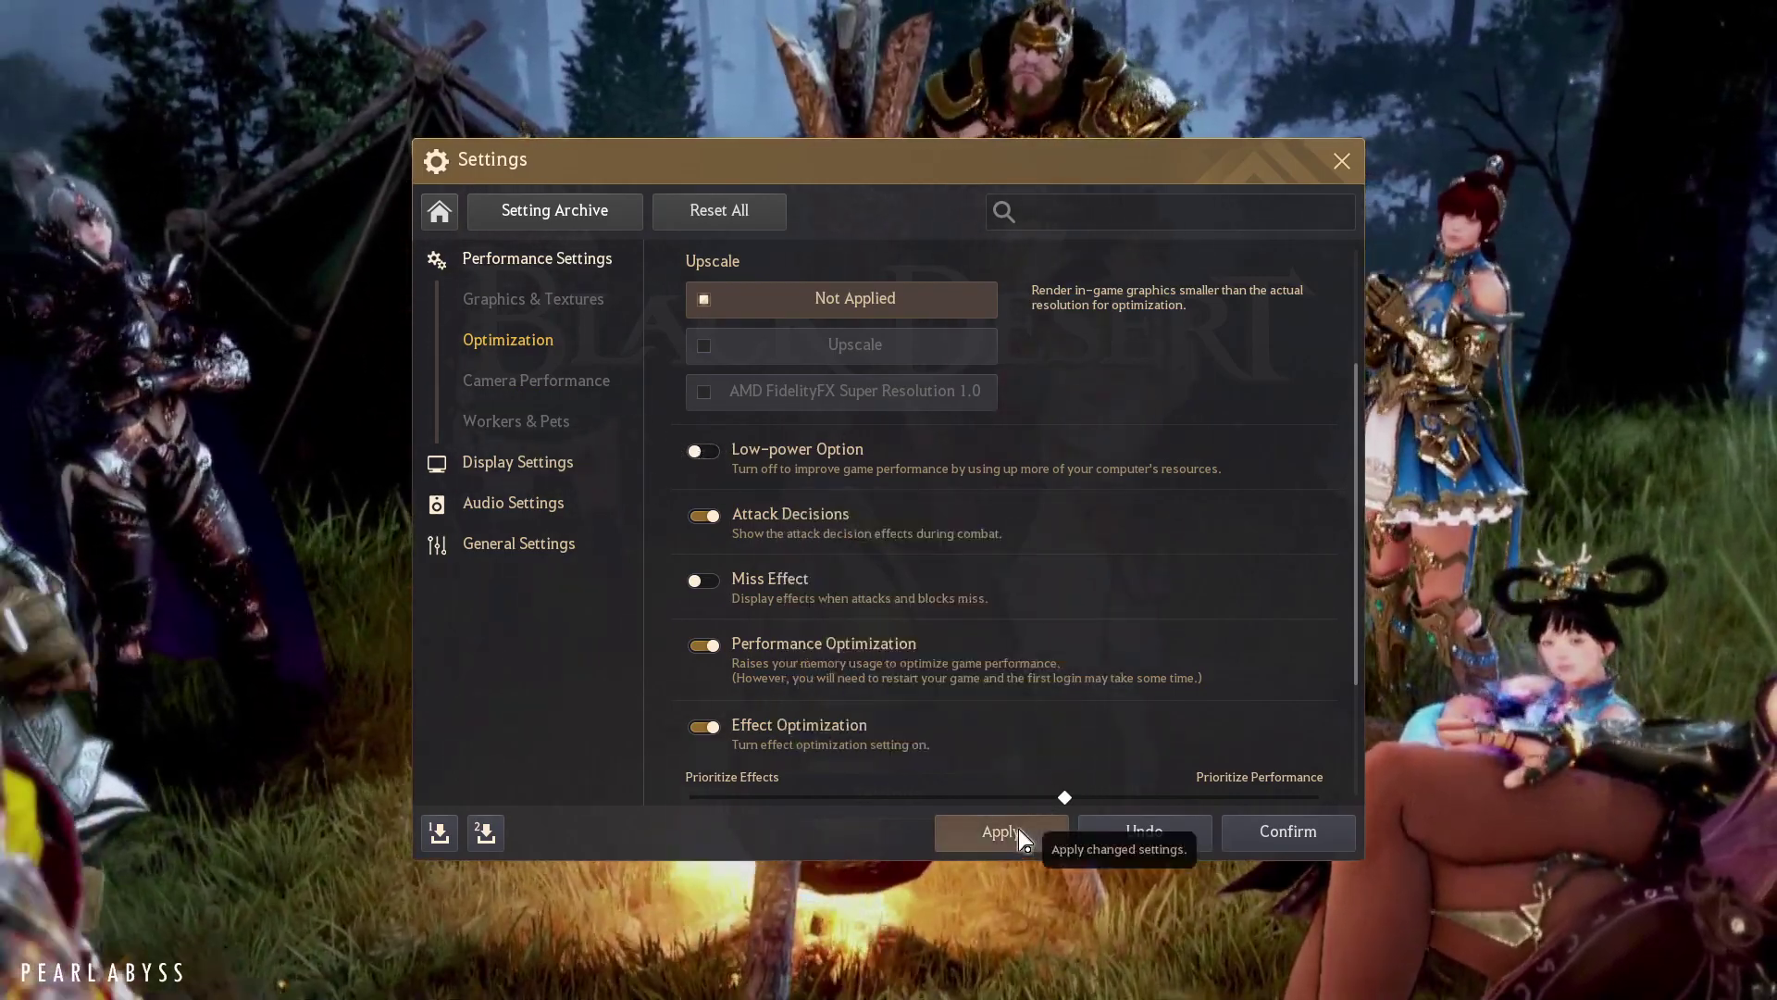
{"action": "left_click", "coordinate": [1296, 831]}
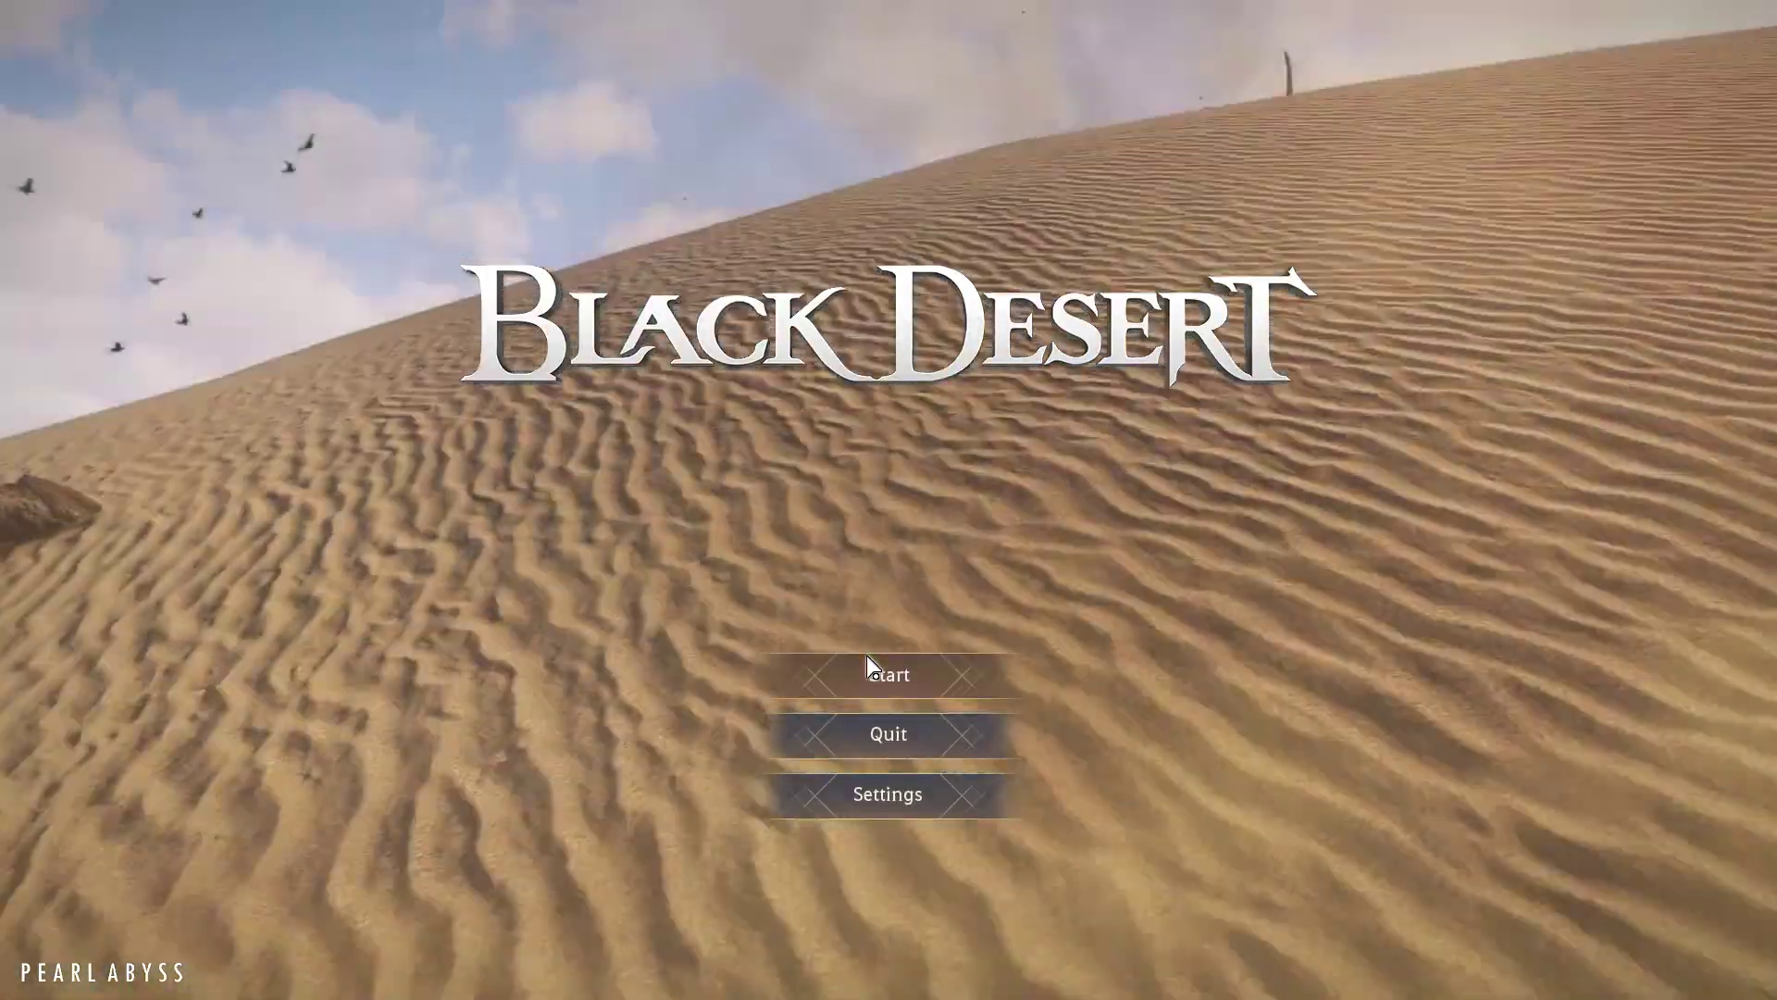
Start the game on the NA_Mediah2 server and enter with the level 63 character at Acher Guard Post
{"action": "left_click", "coordinate": [866, 655]}
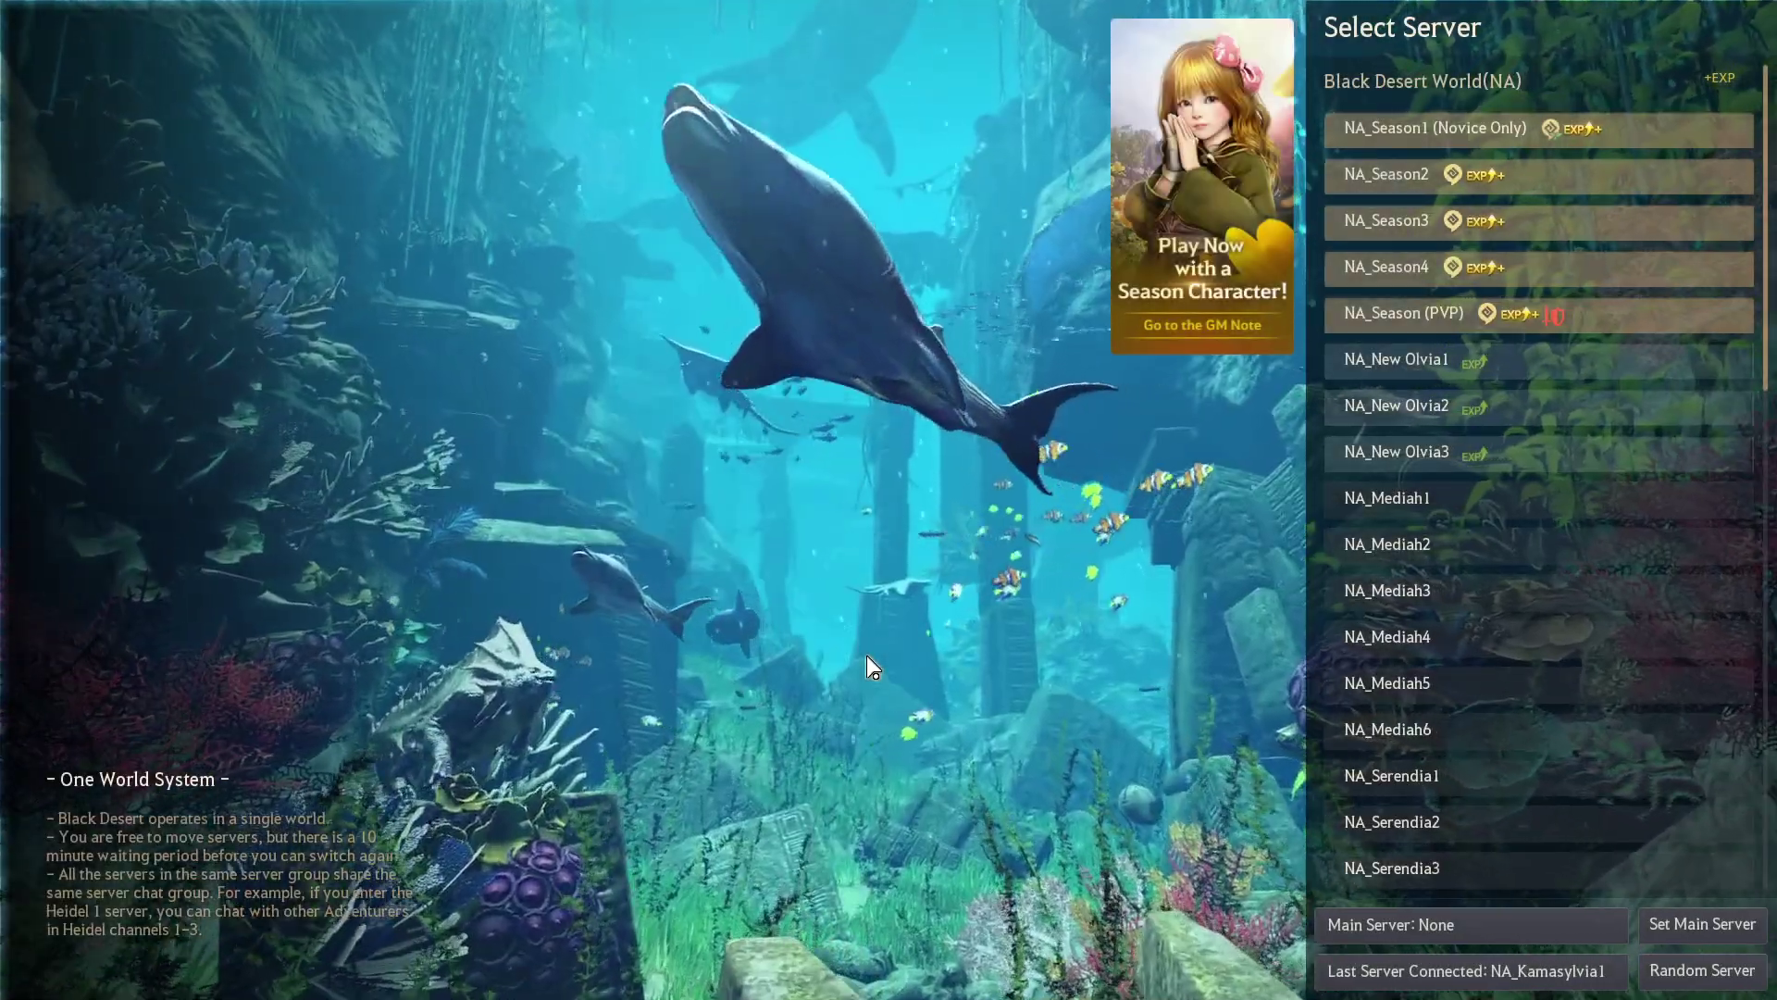
{"action": "mouse_move", "coordinate": [1453, 518]}
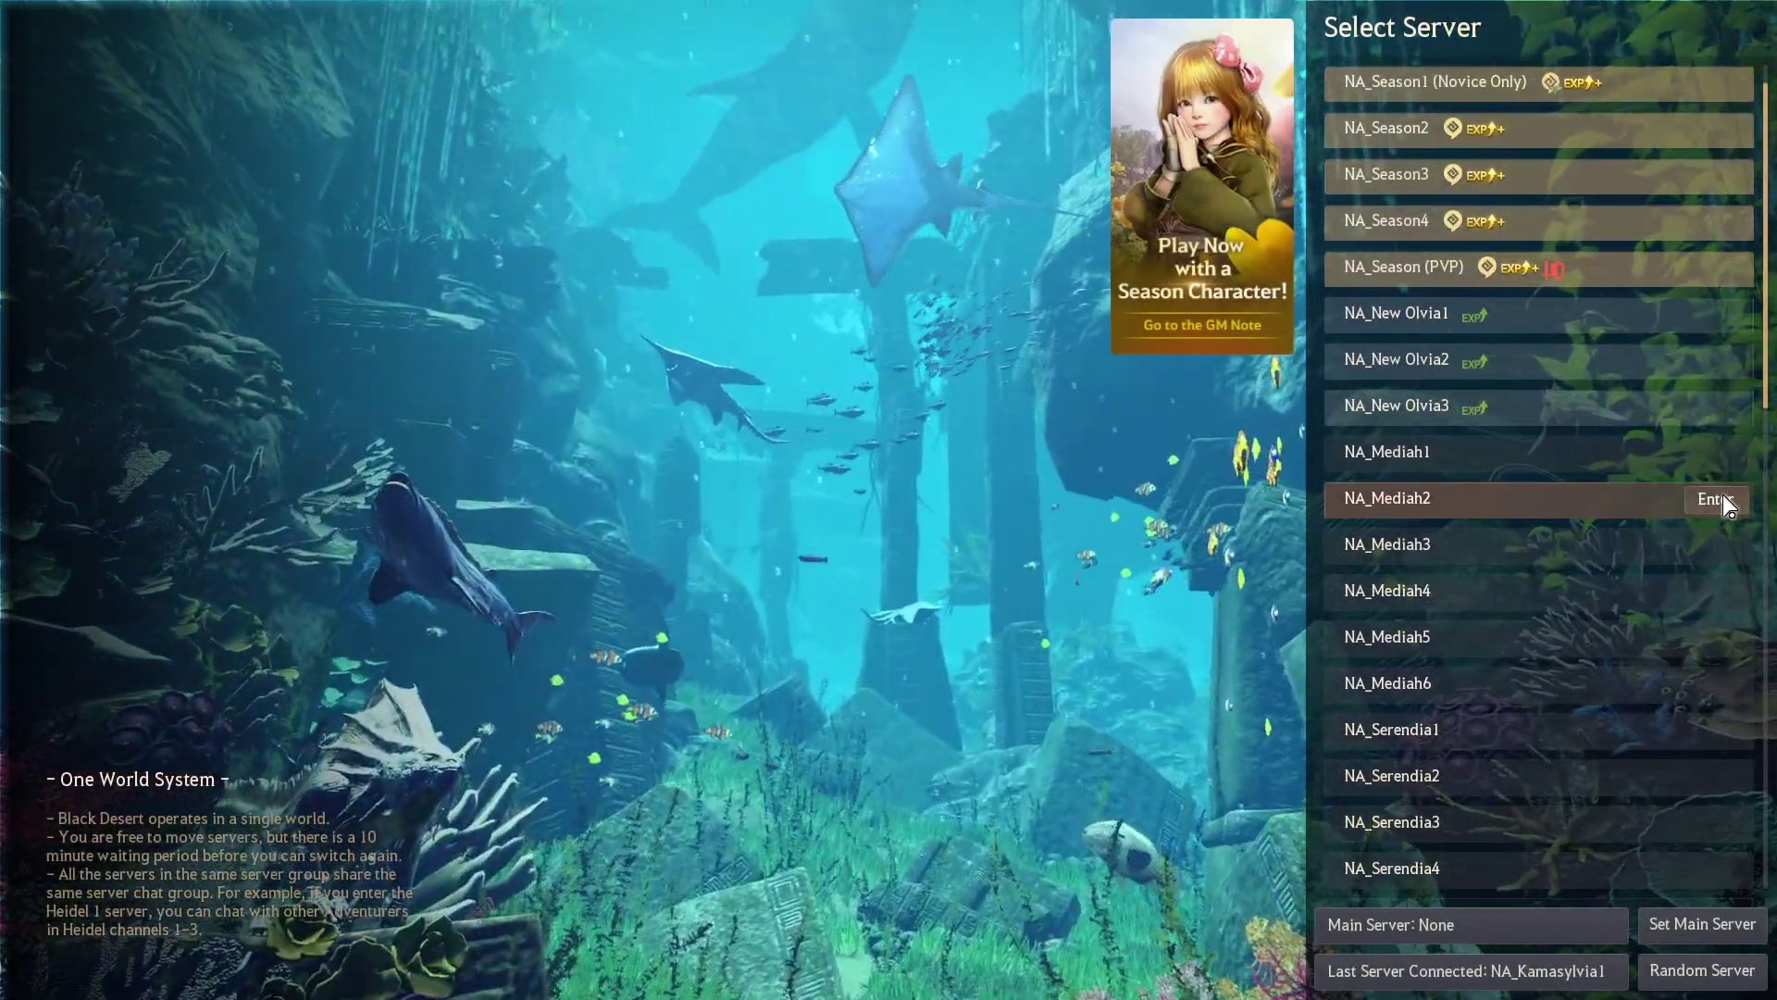
{"action": "left_click", "coordinate": [1722, 498]}
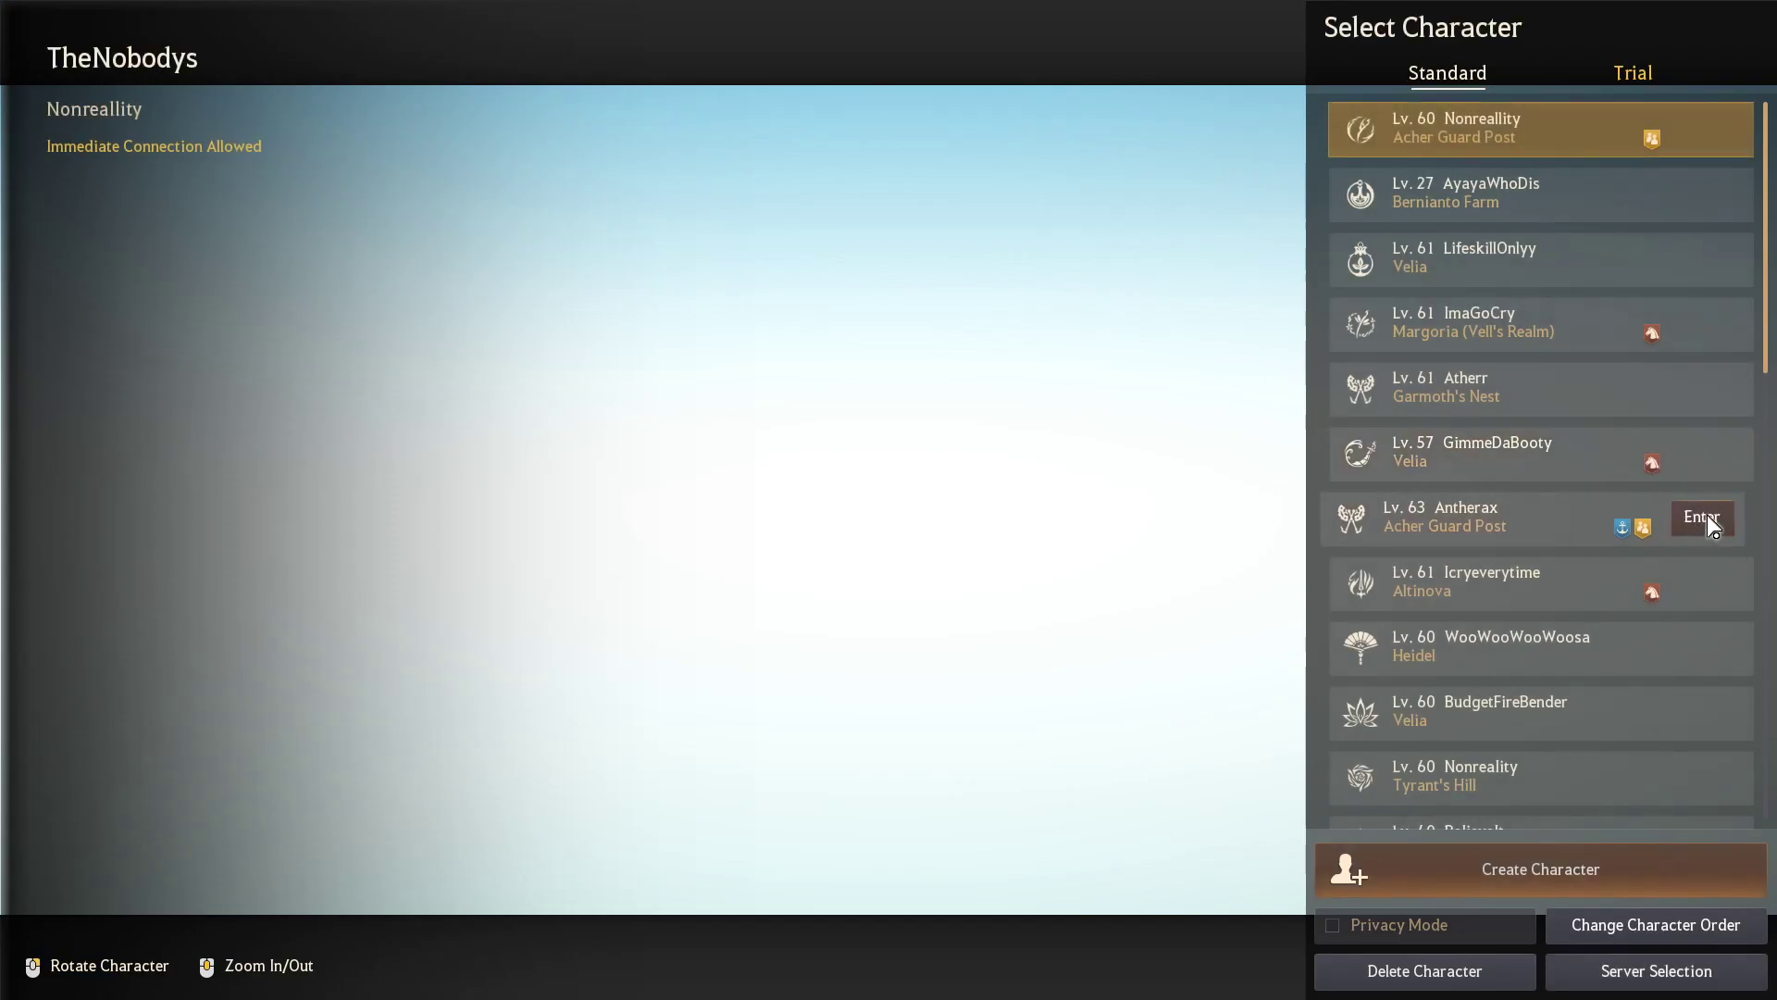
{"action": "left_click", "coordinate": [1692, 519]}
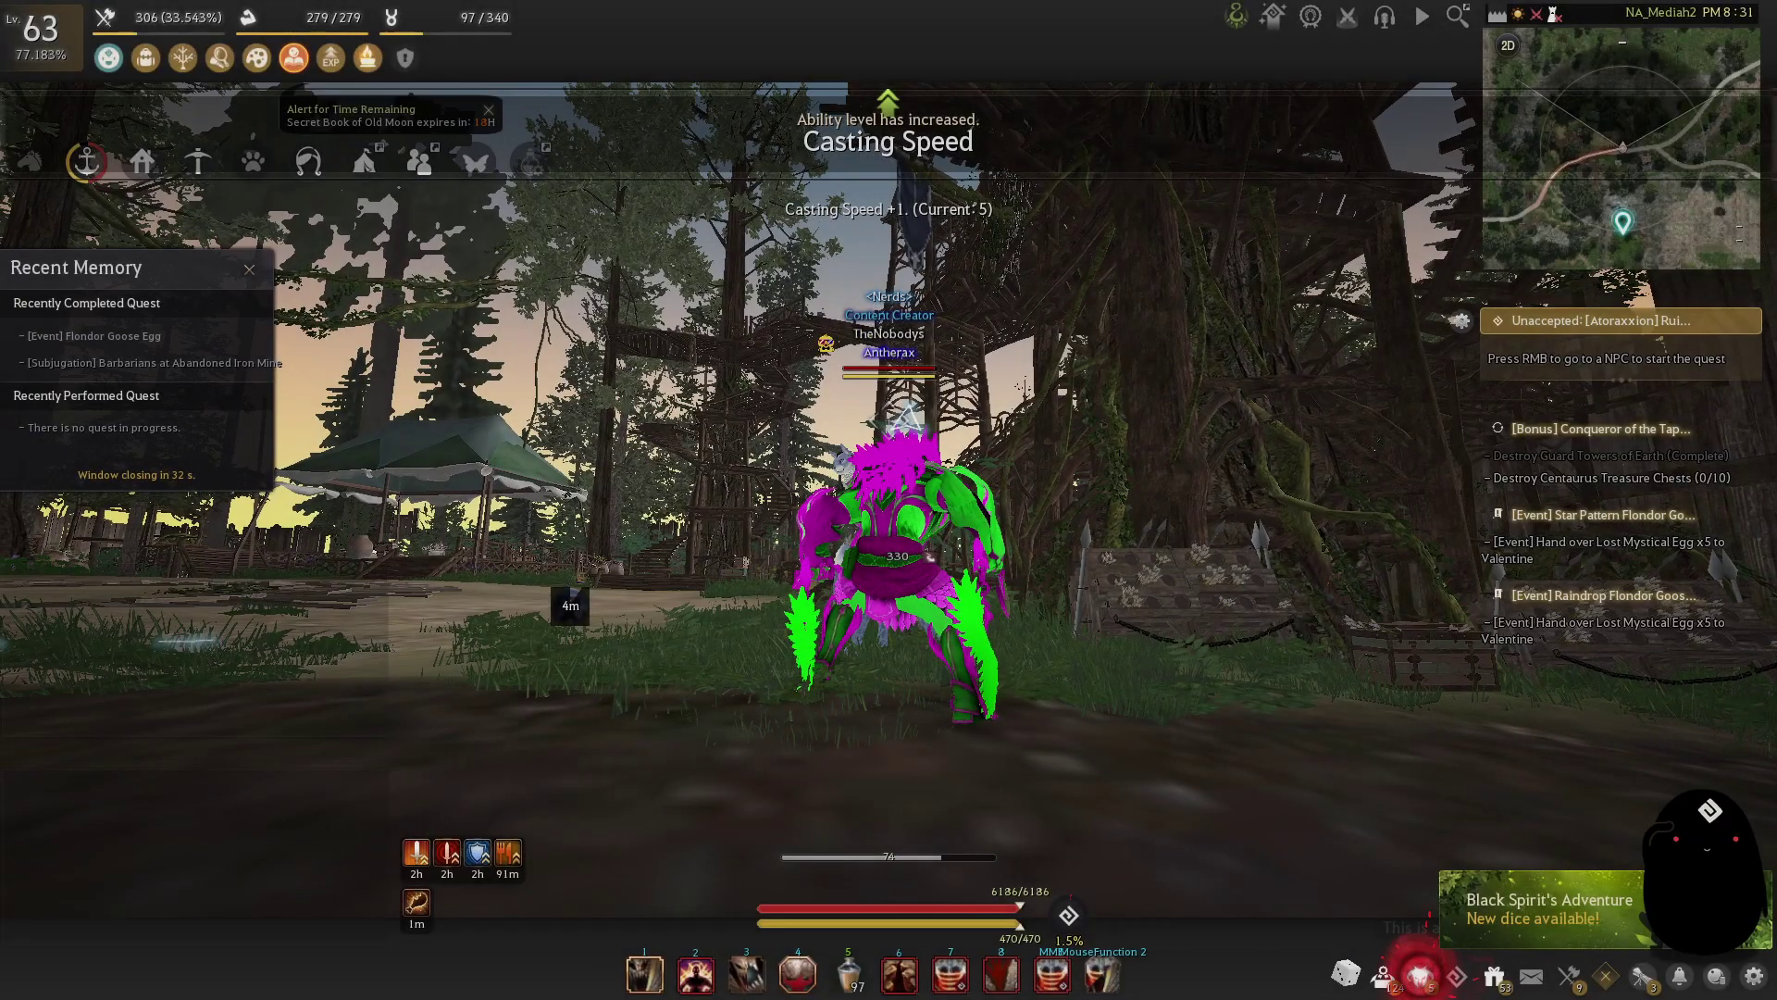
Run the character forward into the Acher Guard Post camp and use several combat skills there
{"action": "key", "text": "w"}
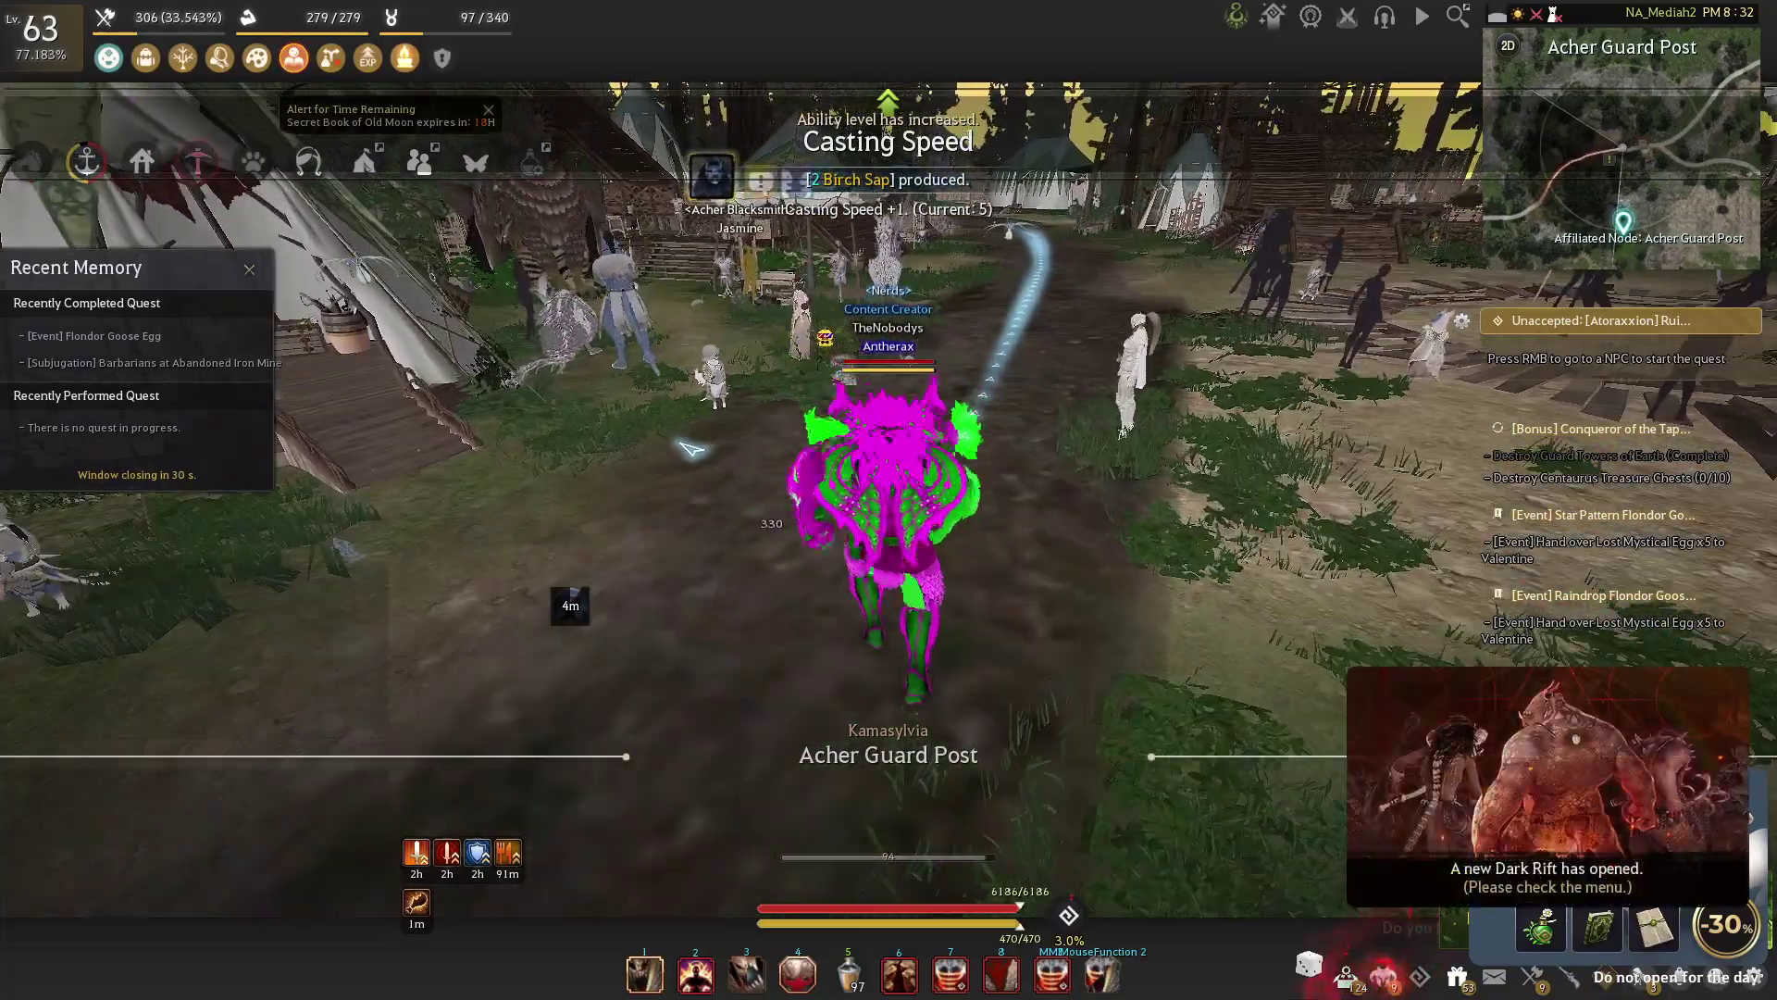
{"action": "key", "text": "1"}
{"action": "key", "text": "shift+q"}
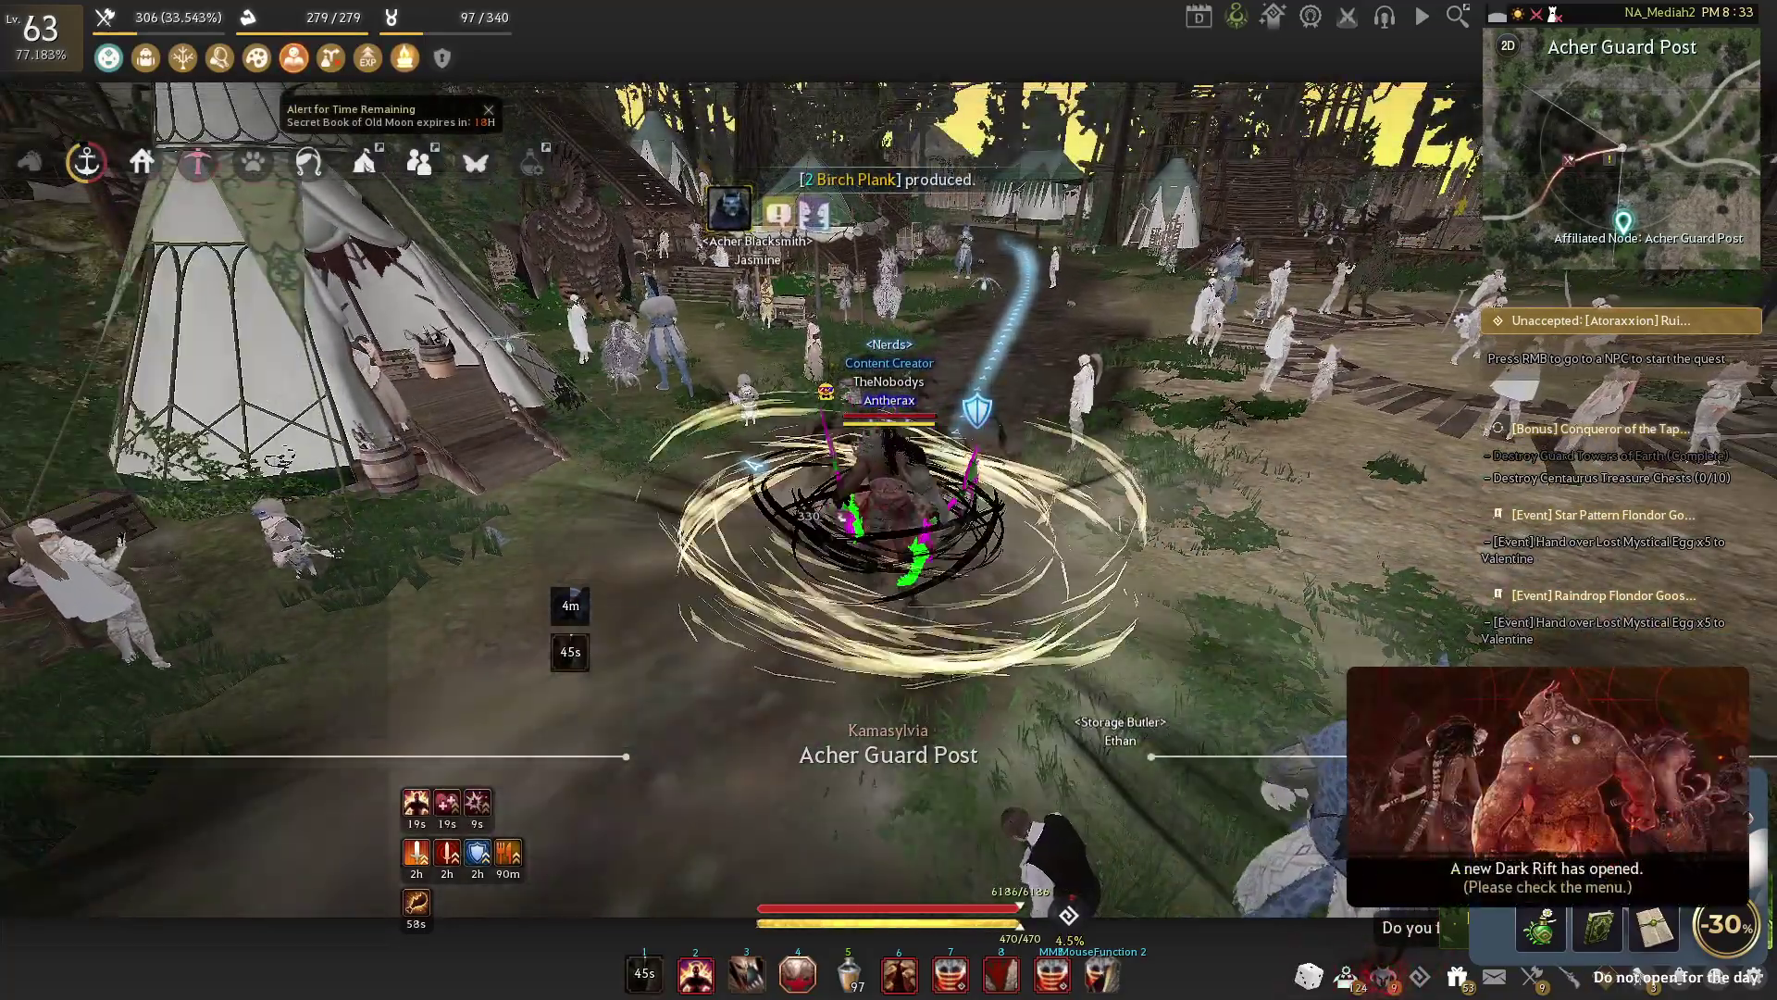
{"action": "key", "text": "e"}
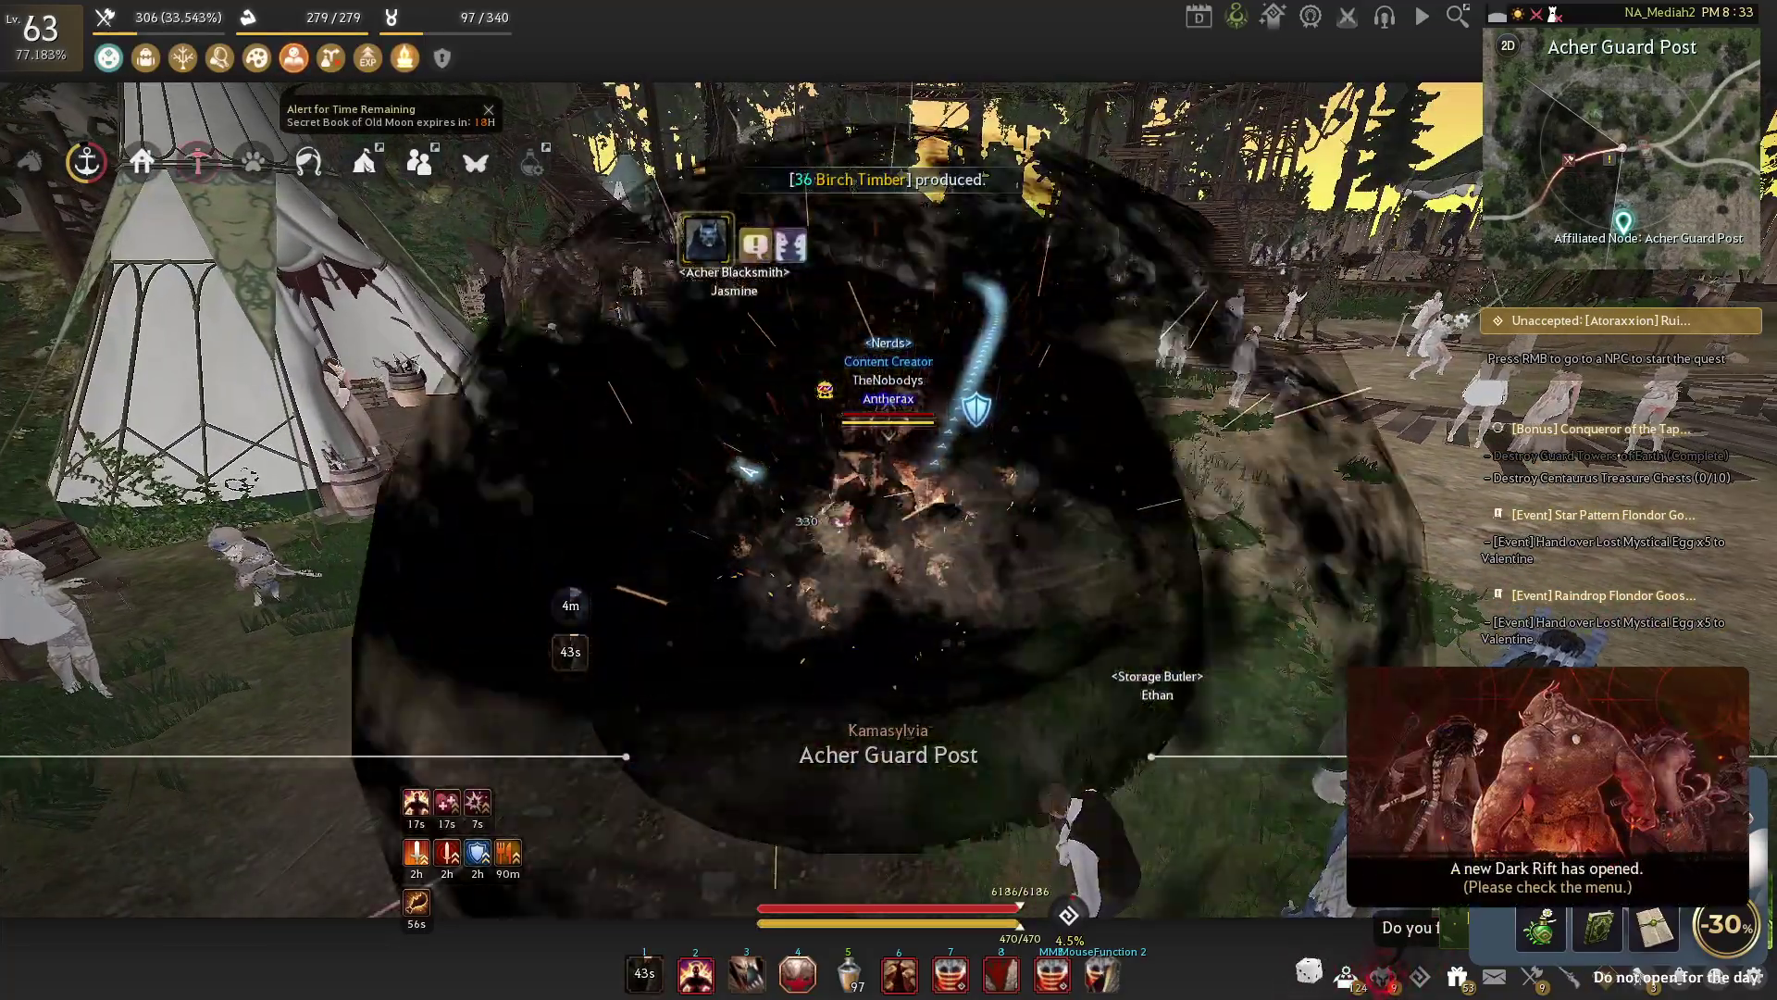
Close the Challenge window and dismiss the login reward notification and the settings window
{"action": "key", "text": "Escape"}
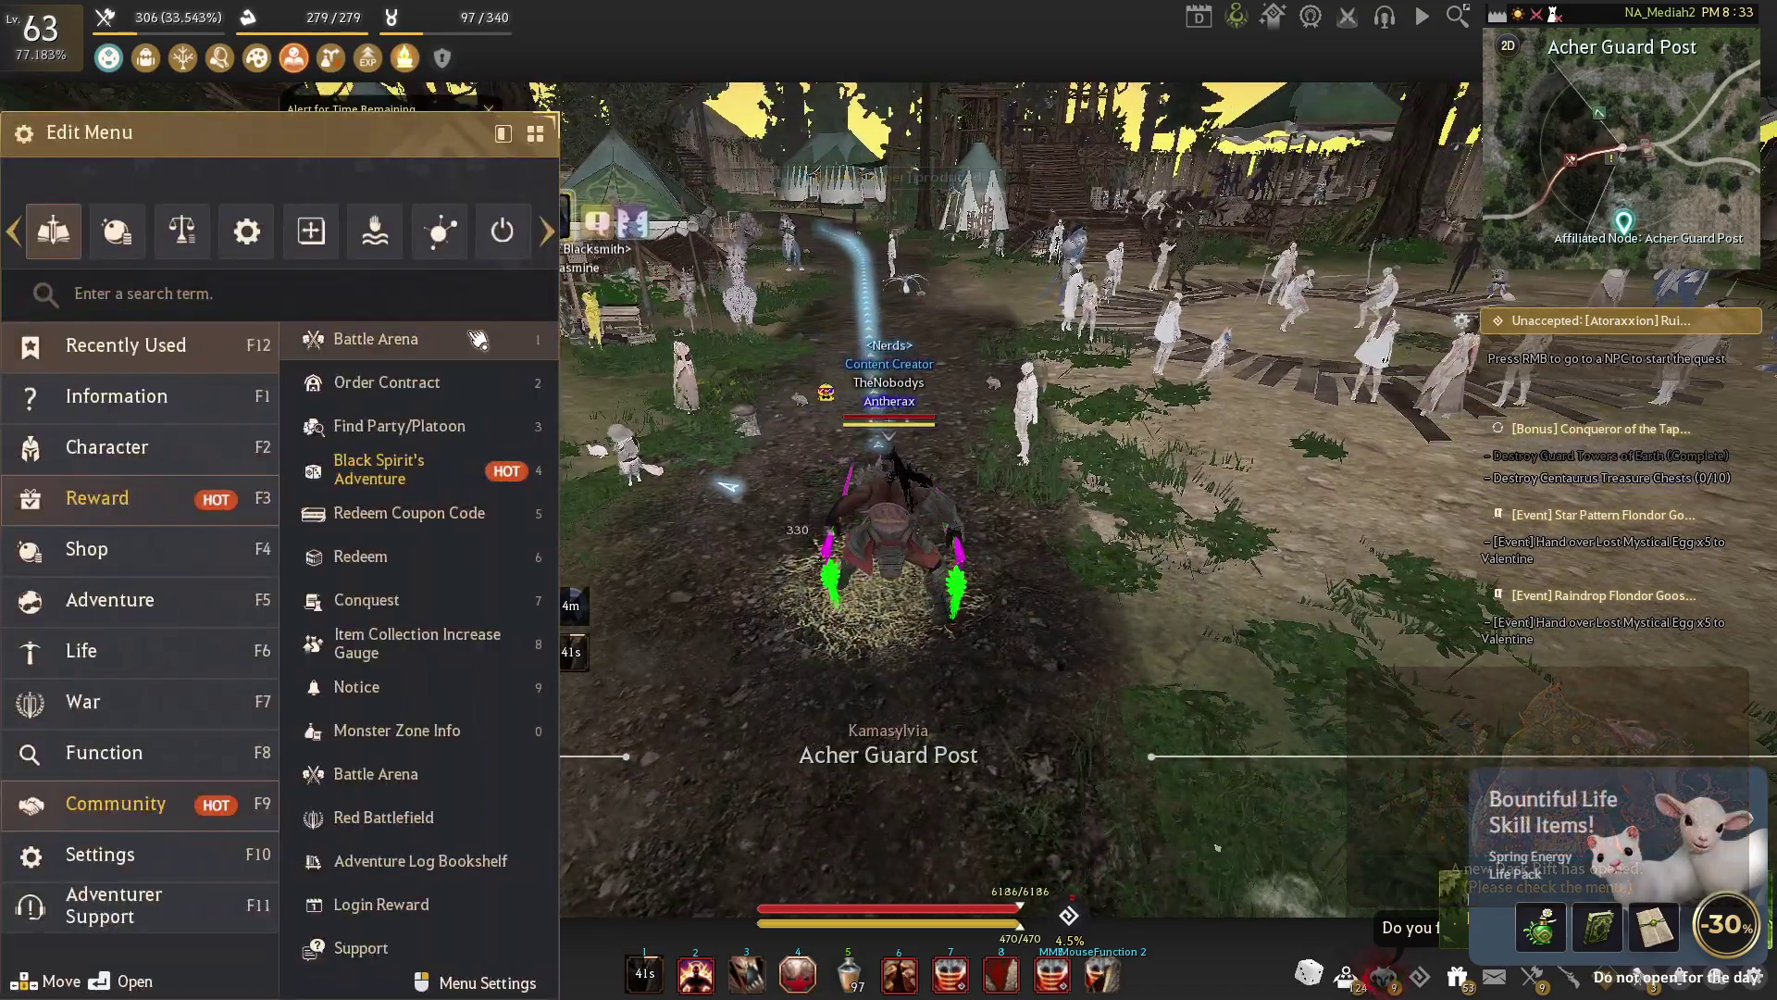
{"action": "left_click", "coordinate": [246, 231]}
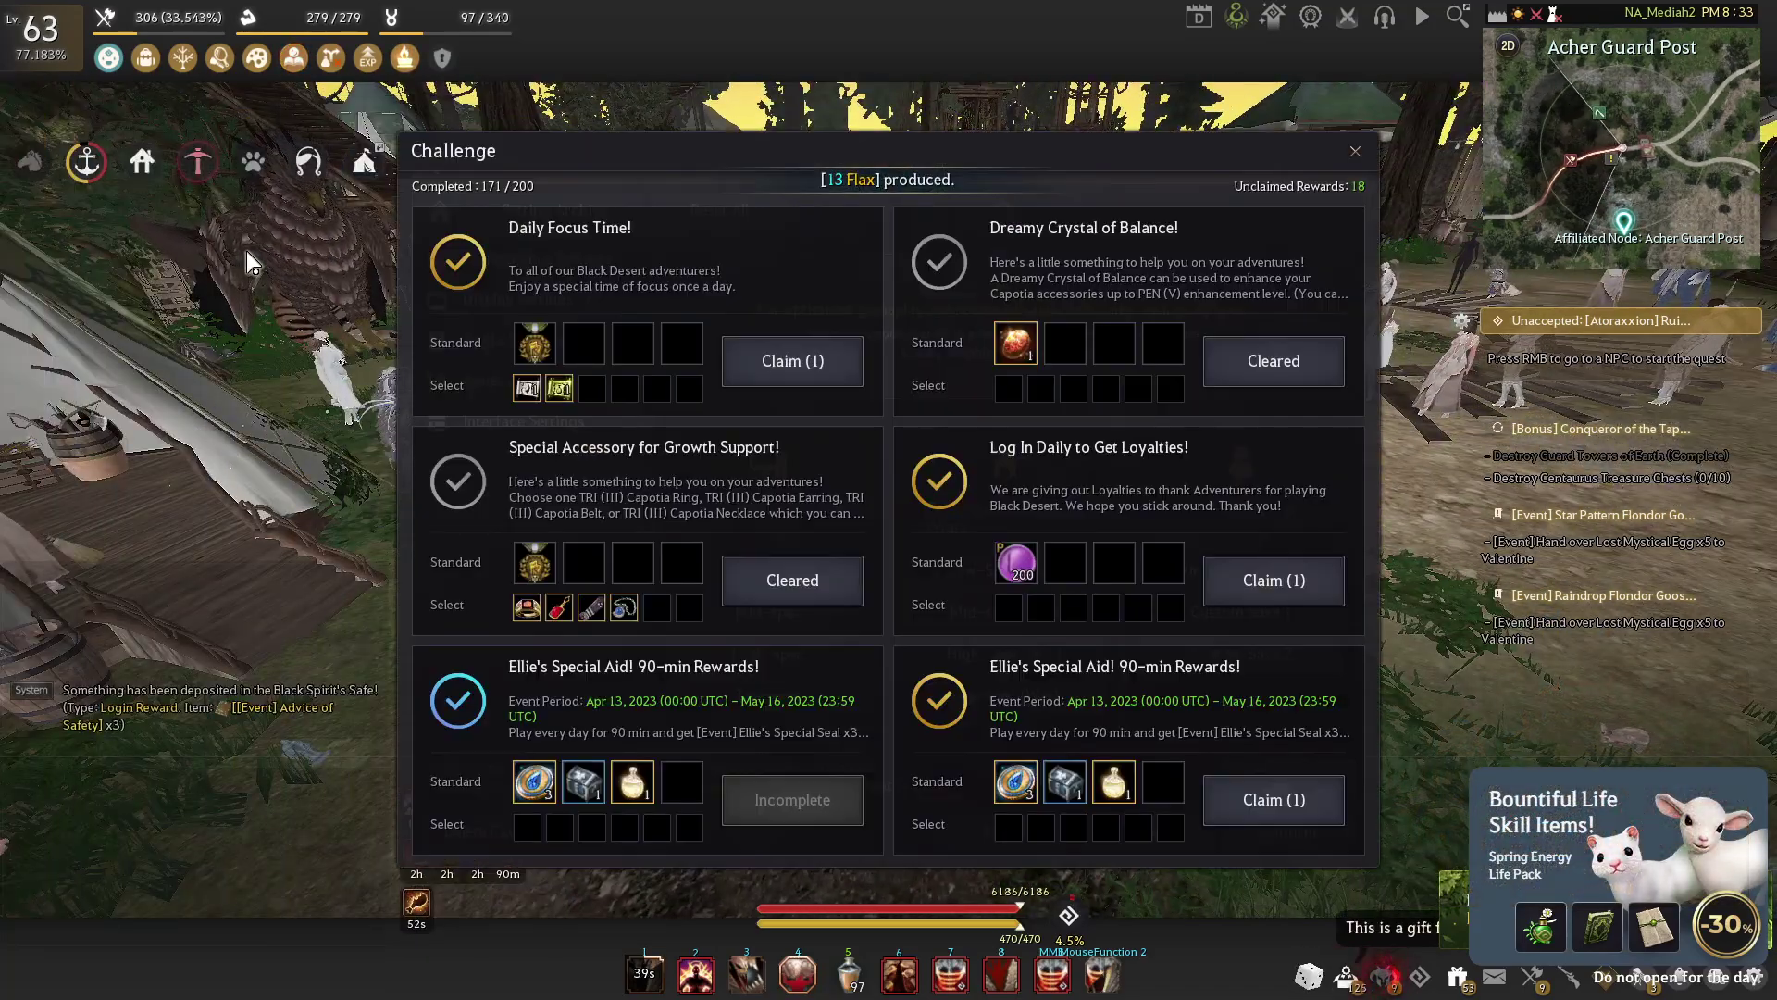
{"action": "left_click", "coordinate": [1362, 157]}
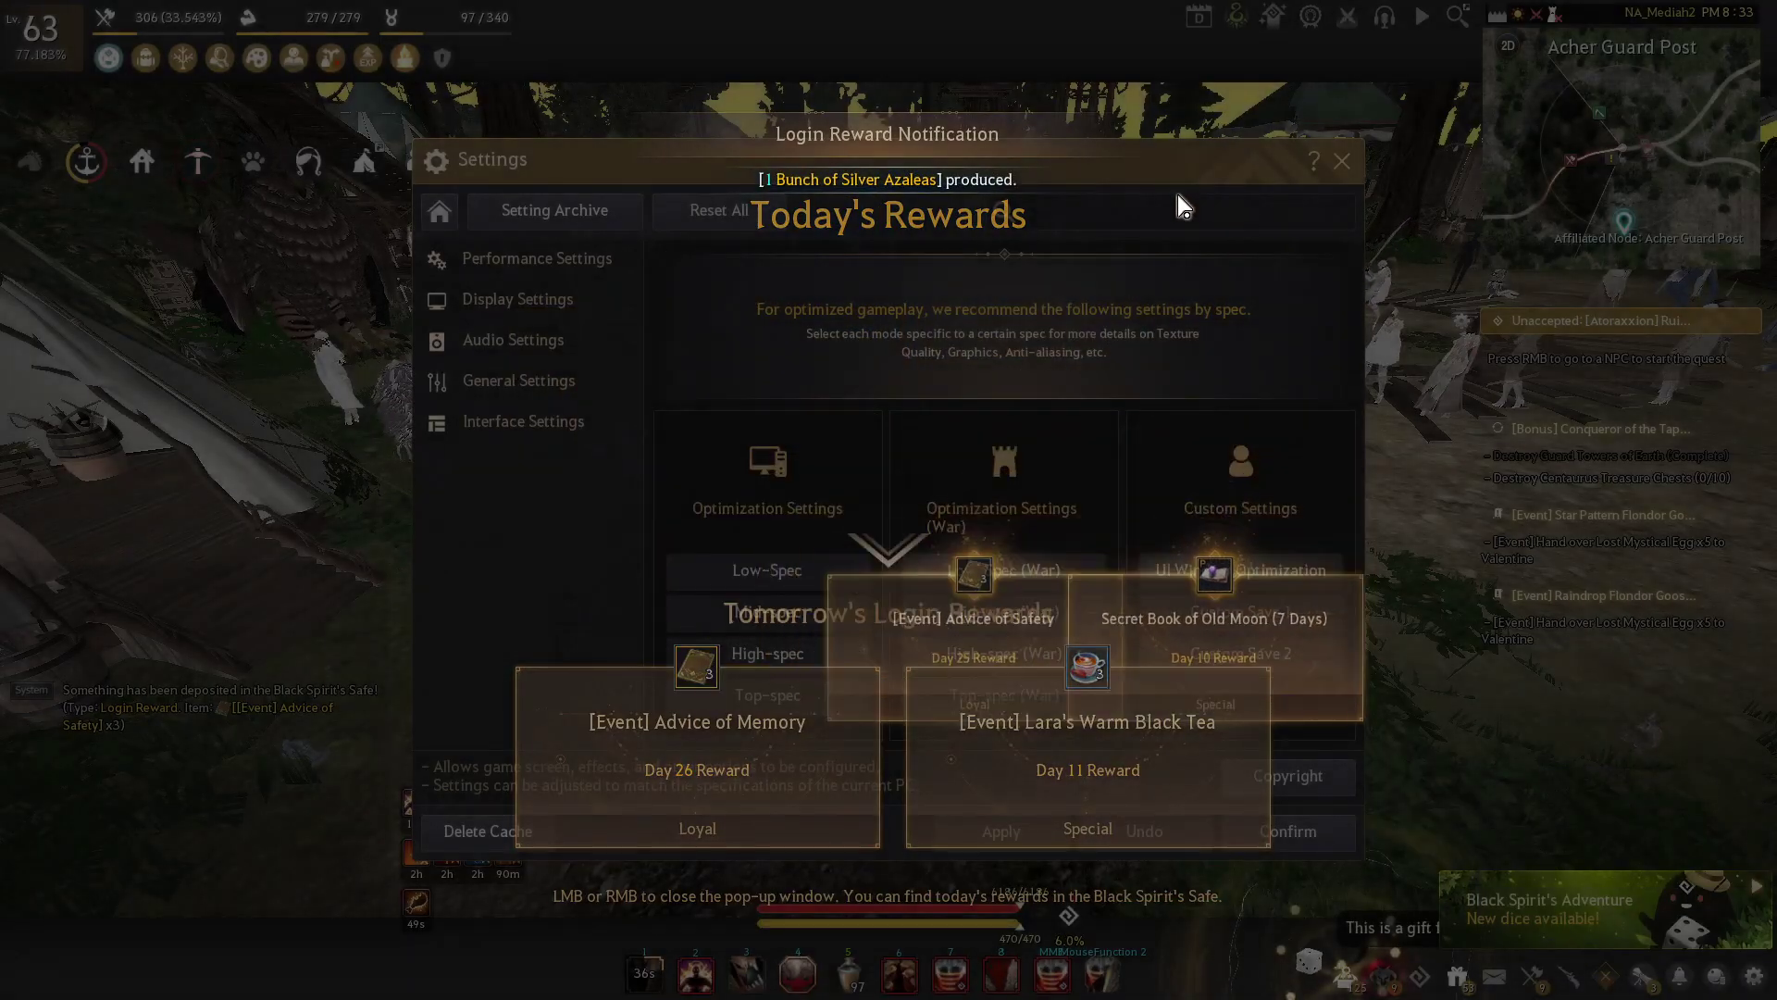
{"action": "left_click", "coordinate": [1177, 194]}
{"action": "key", "text": "Escape"}
{"action": "key", "text": "Escape"}
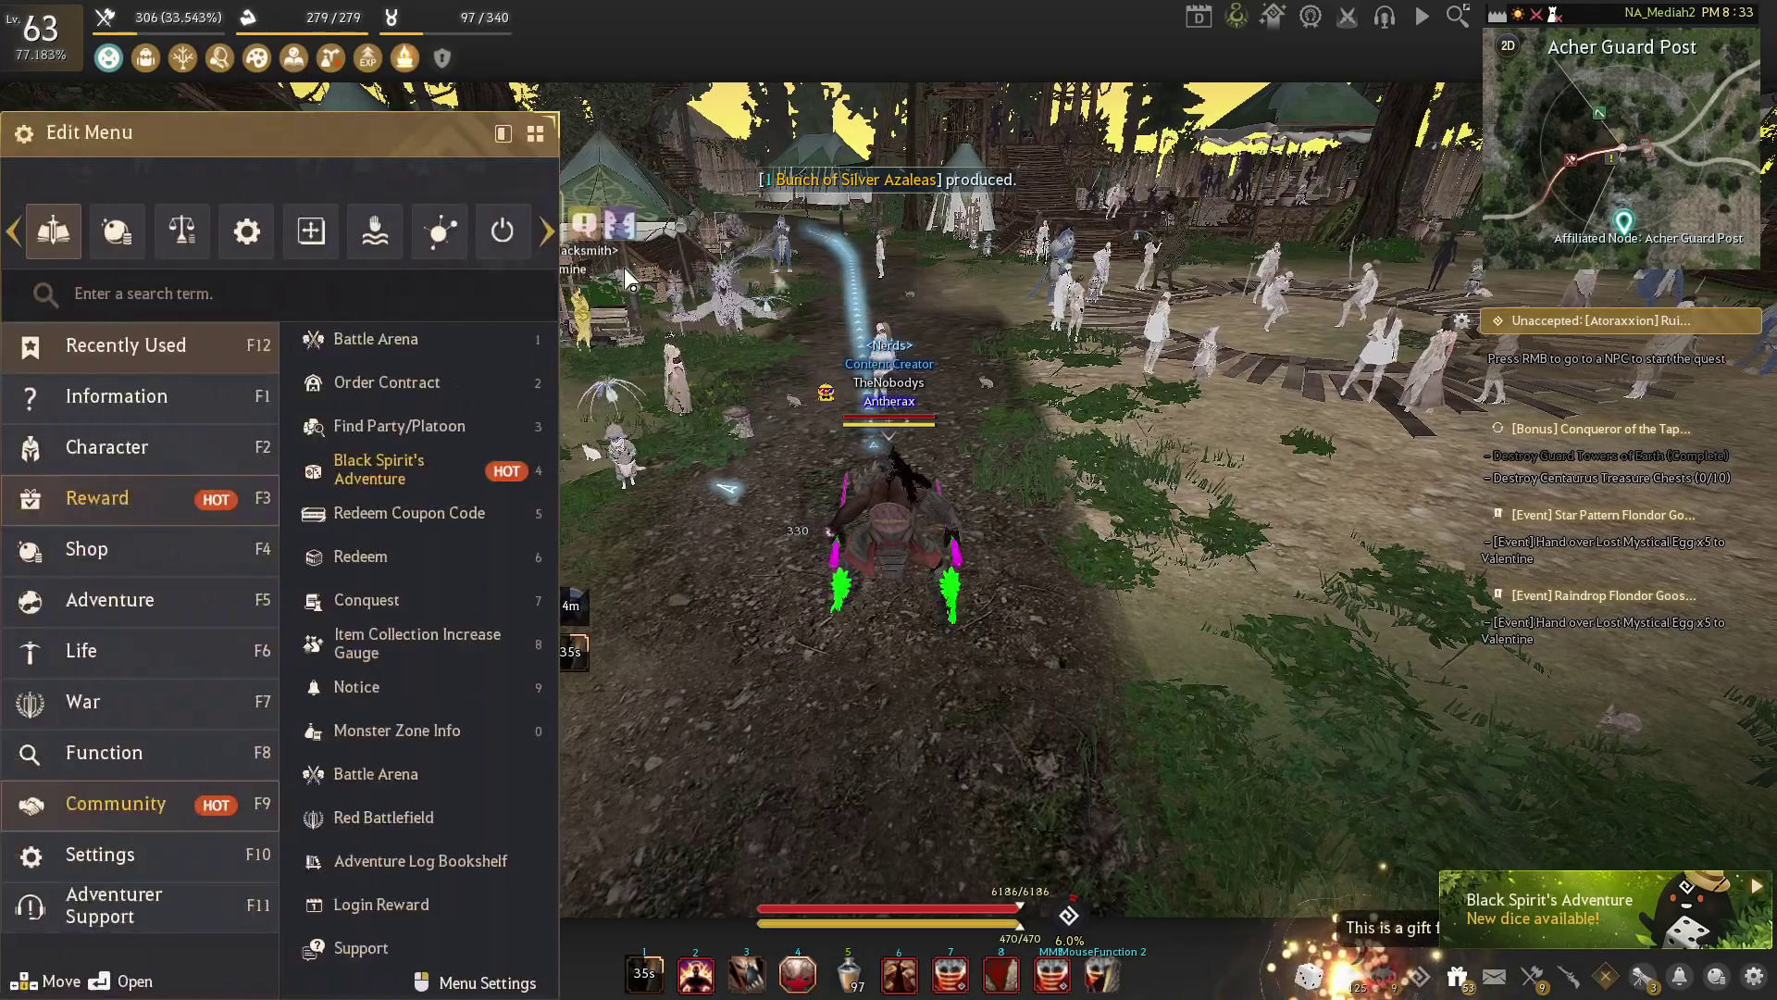
In Interface Edit Mode, hide the Main Quest and Quest Widget elements and move the Skill Guide box slightly up
{"action": "left_click", "coordinate": [269, 226]}
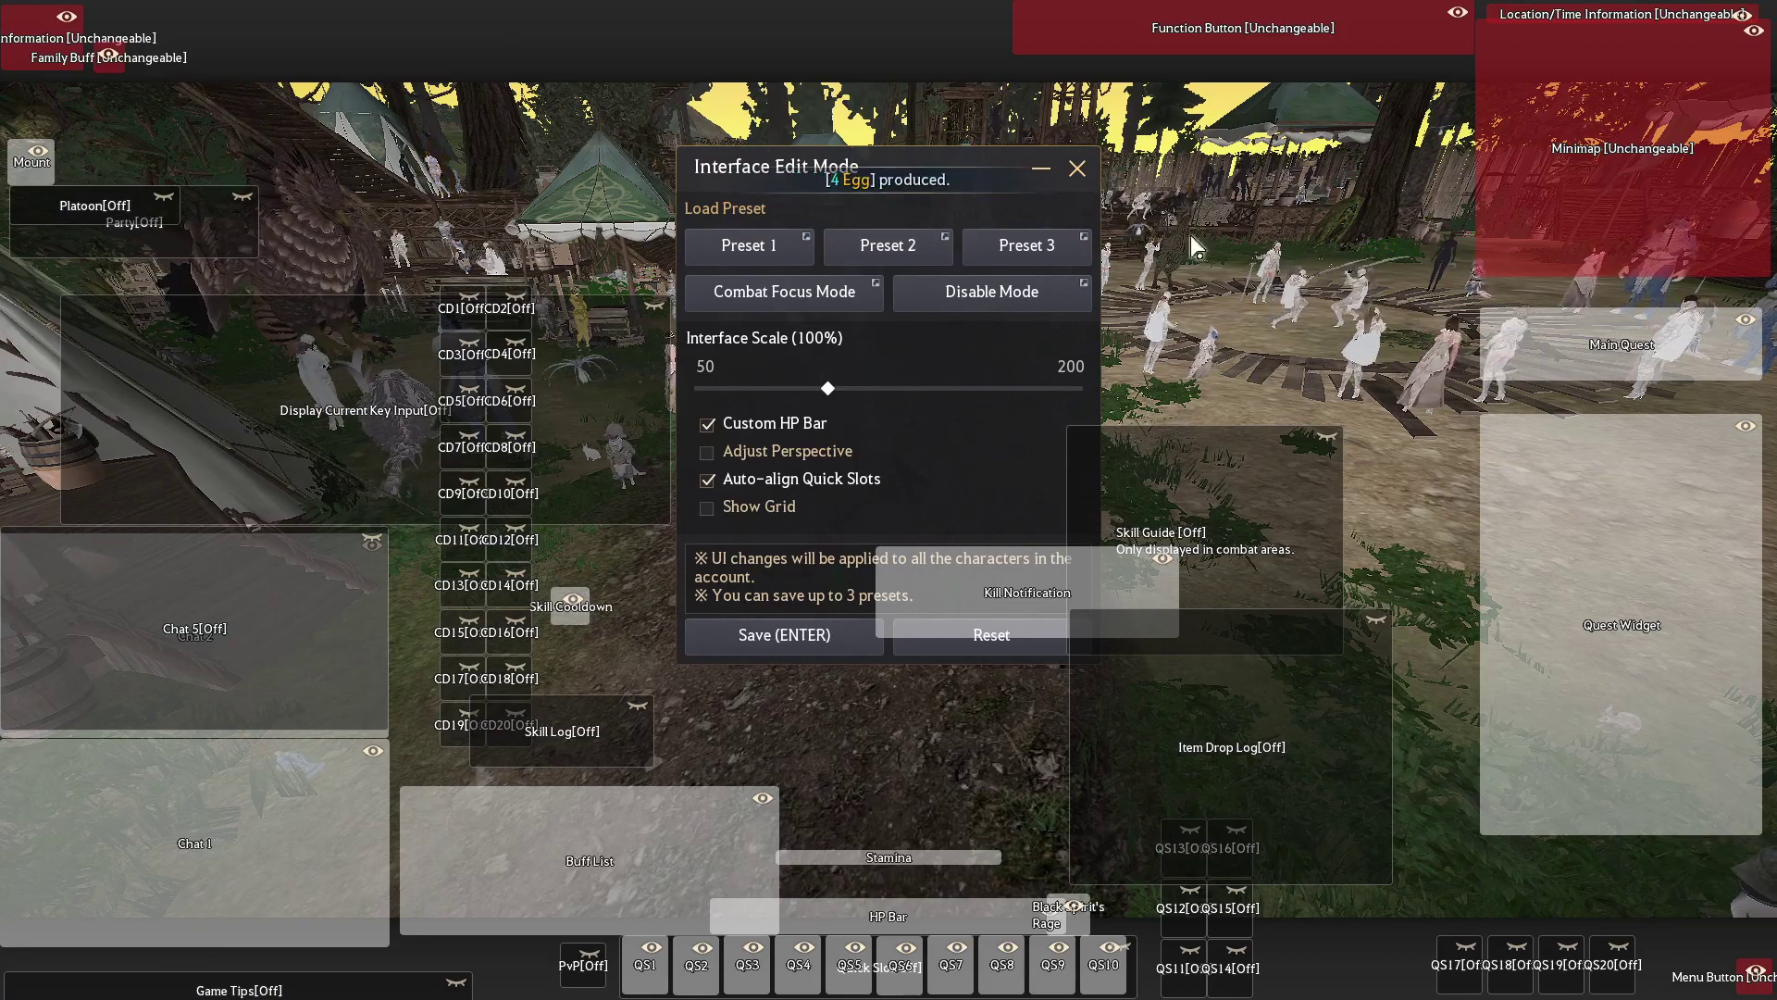
{"action": "left_click", "coordinate": [1745, 319]}
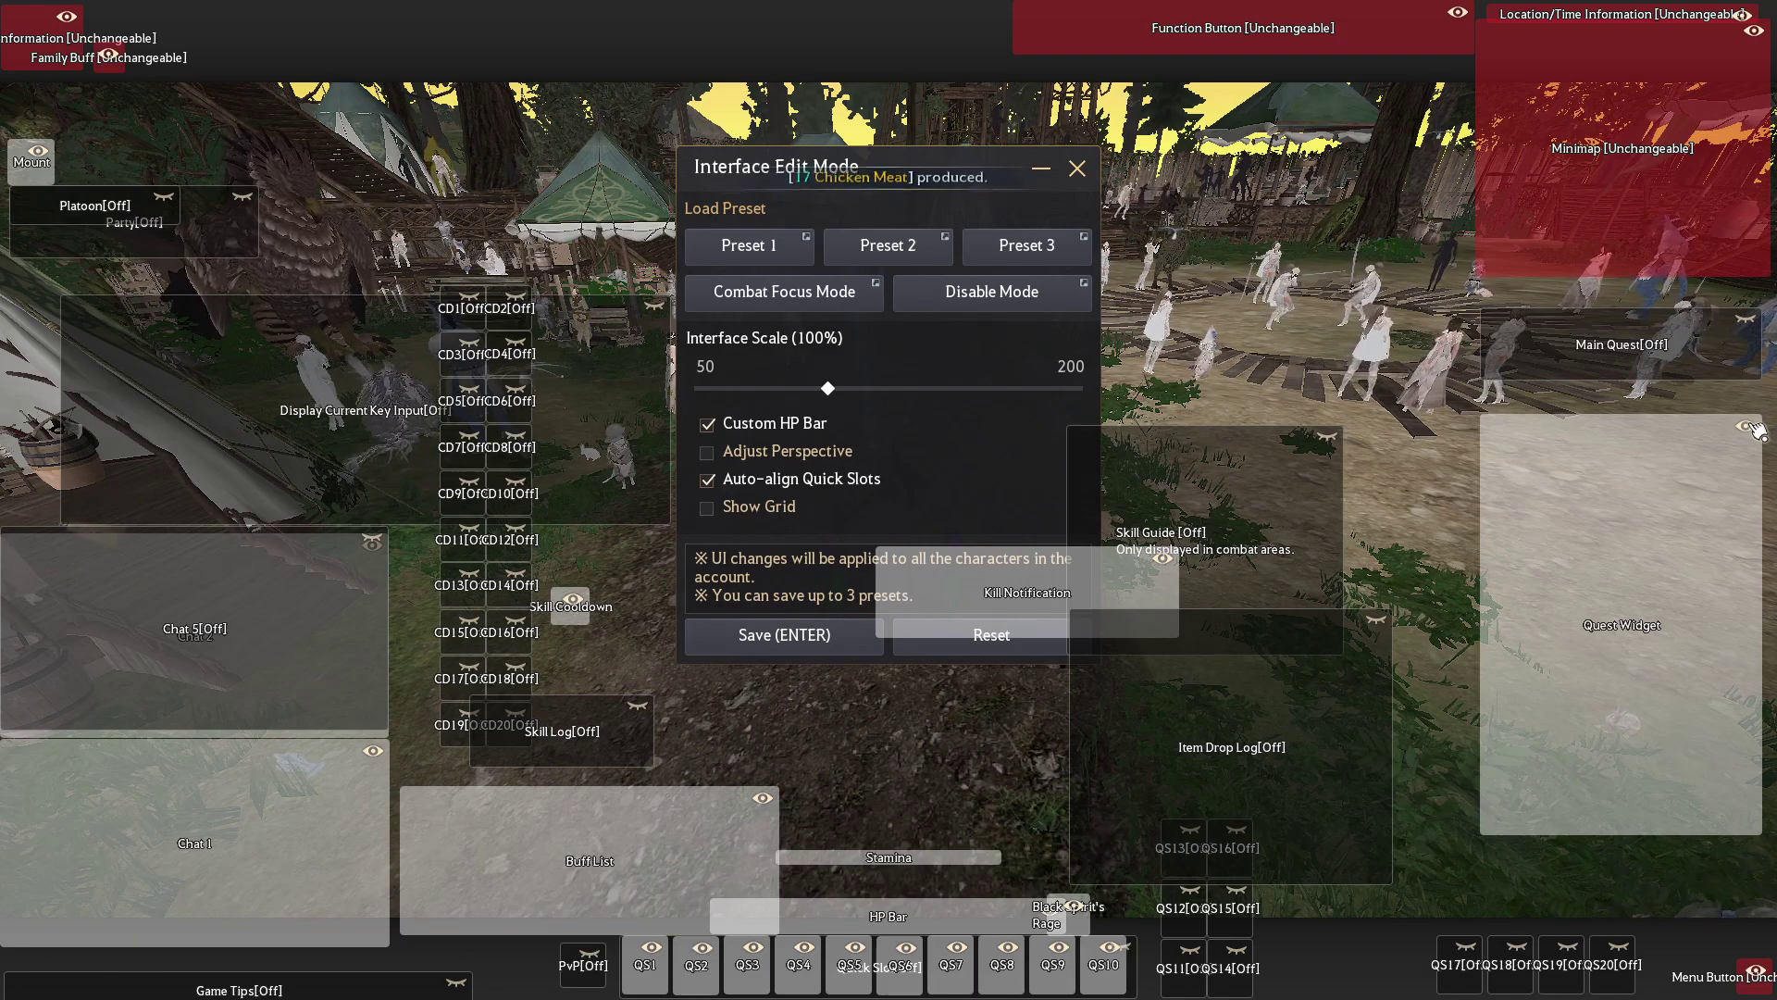
{"action": "left_click", "coordinate": [1745, 426]}
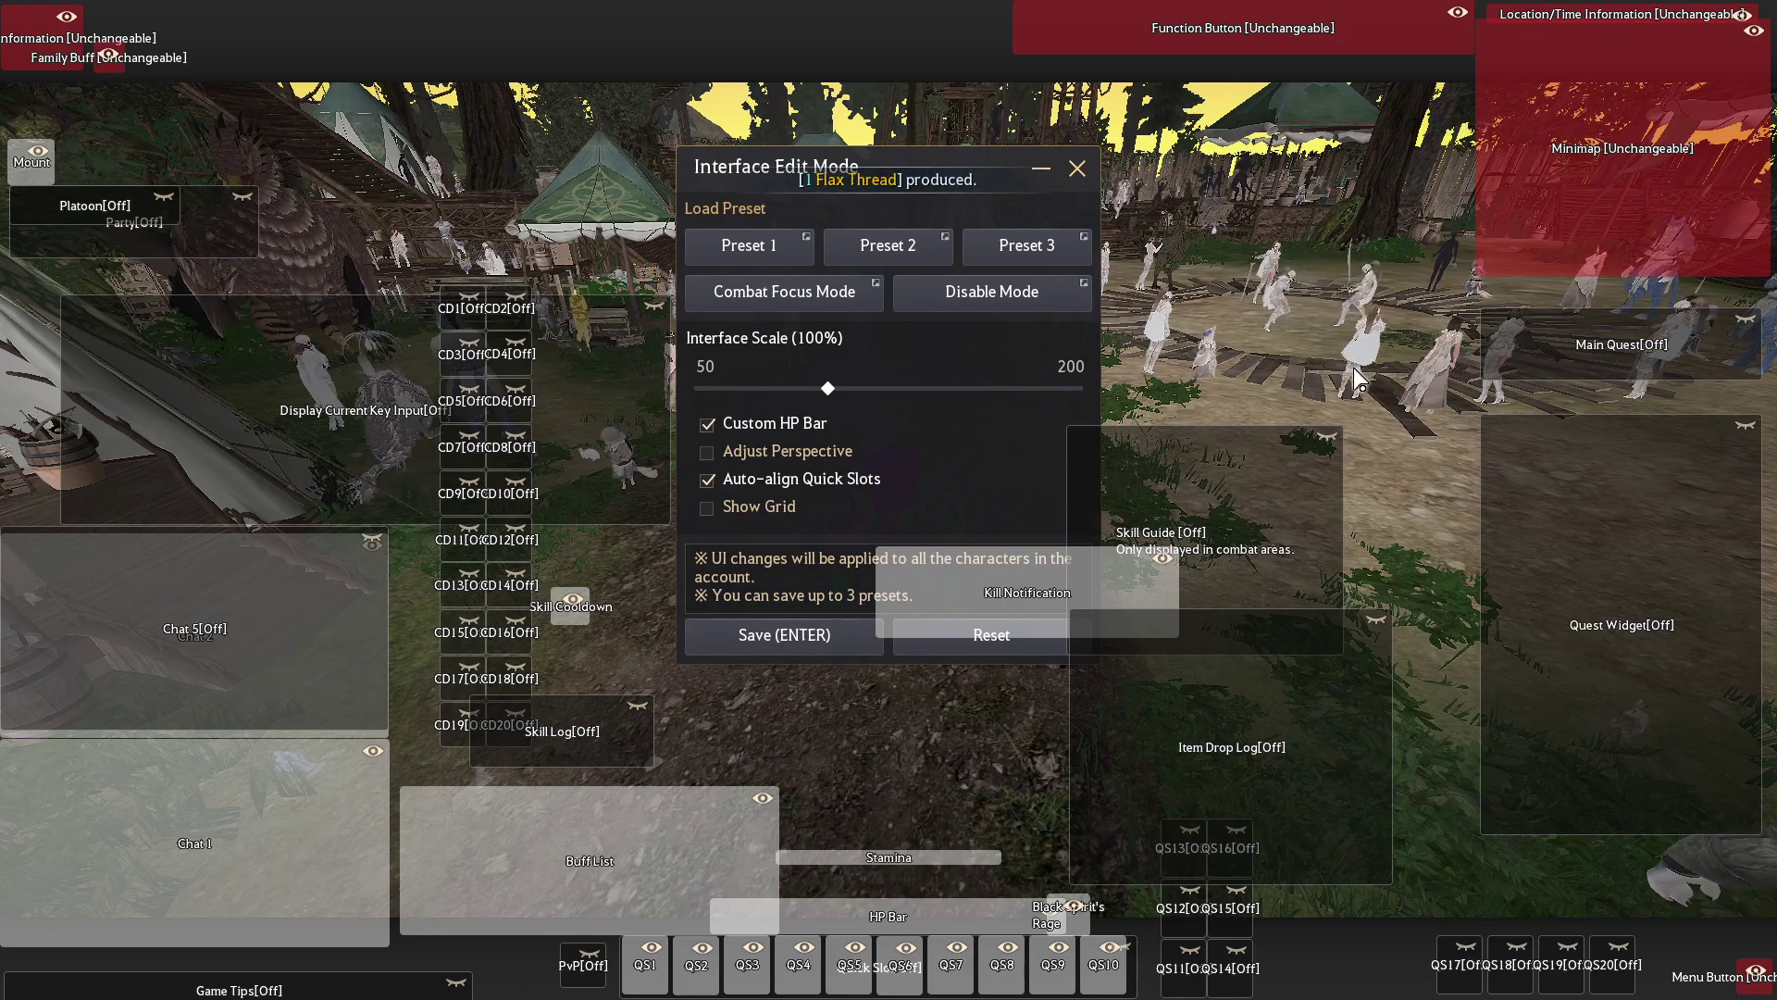
{"action": "left_click_drag", "start_coordinate": [1235, 447], "coordinate": [1265, 391]}
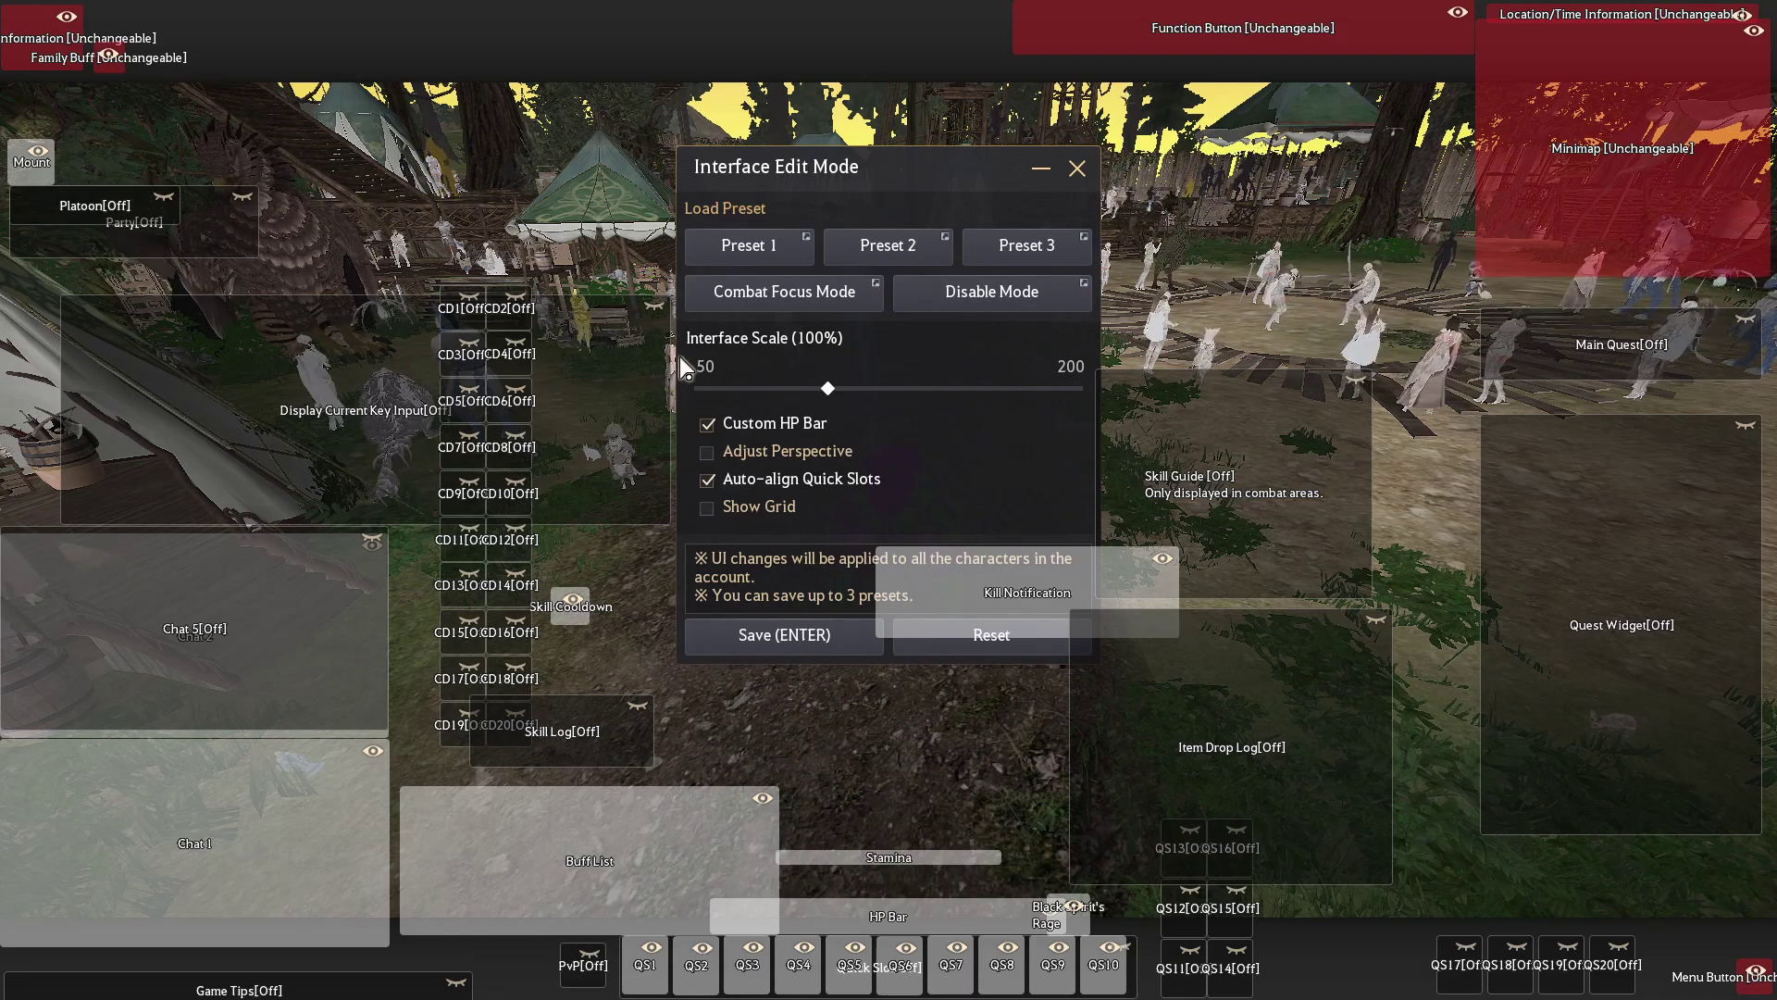
Disable the Custom HP Bar and save the interface layout to General Settings
{"action": "left_click", "coordinate": [718, 428]}
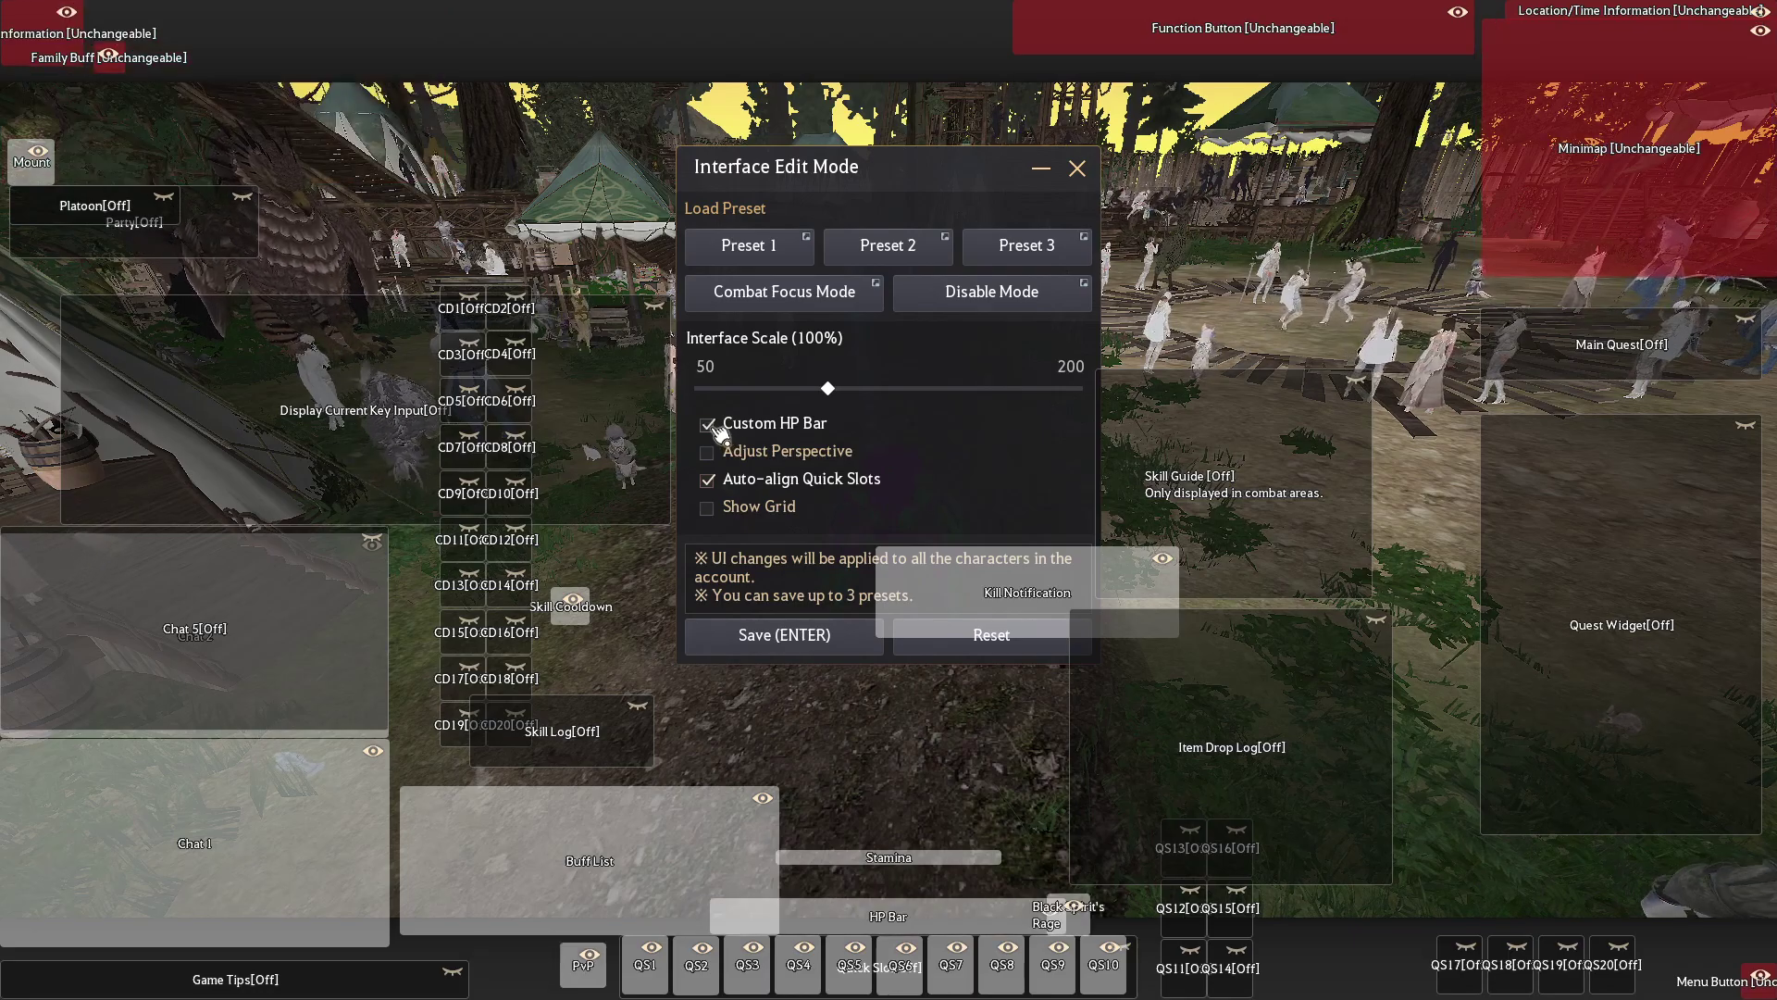
{"action": "left_click", "coordinate": [815, 637]}
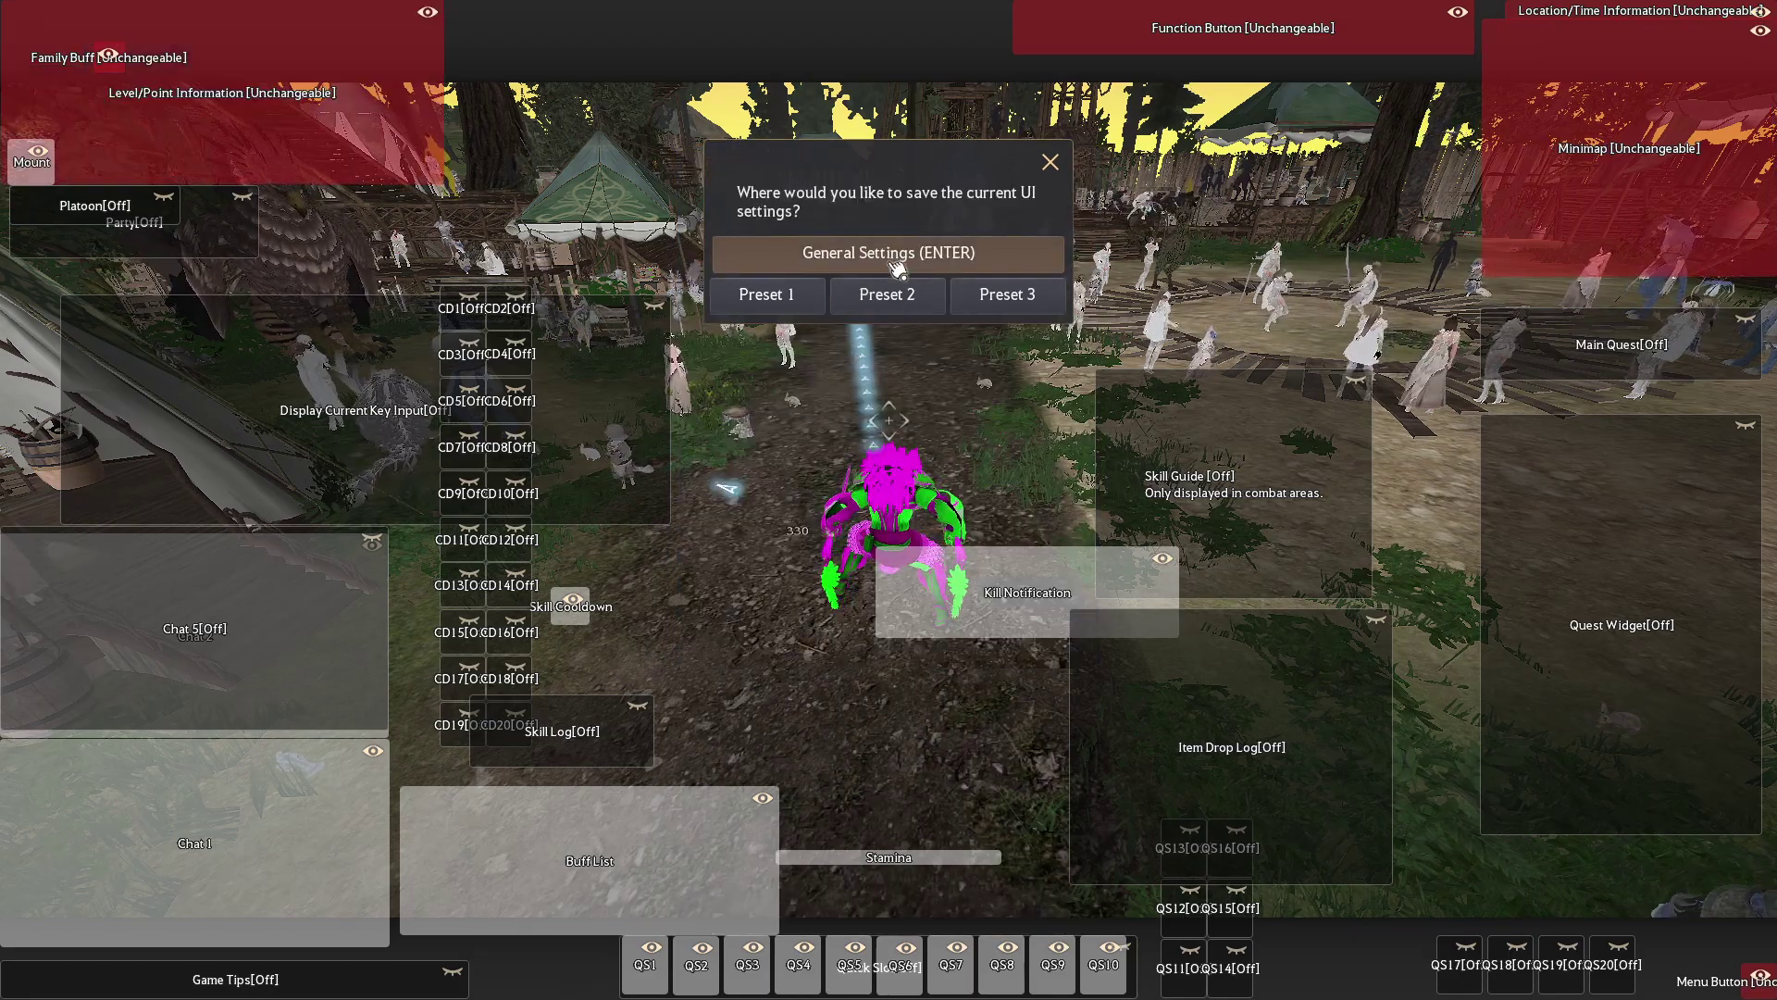
{"action": "left_click", "coordinate": [880, 272]}
{"action": "key", "text": "Escape"}
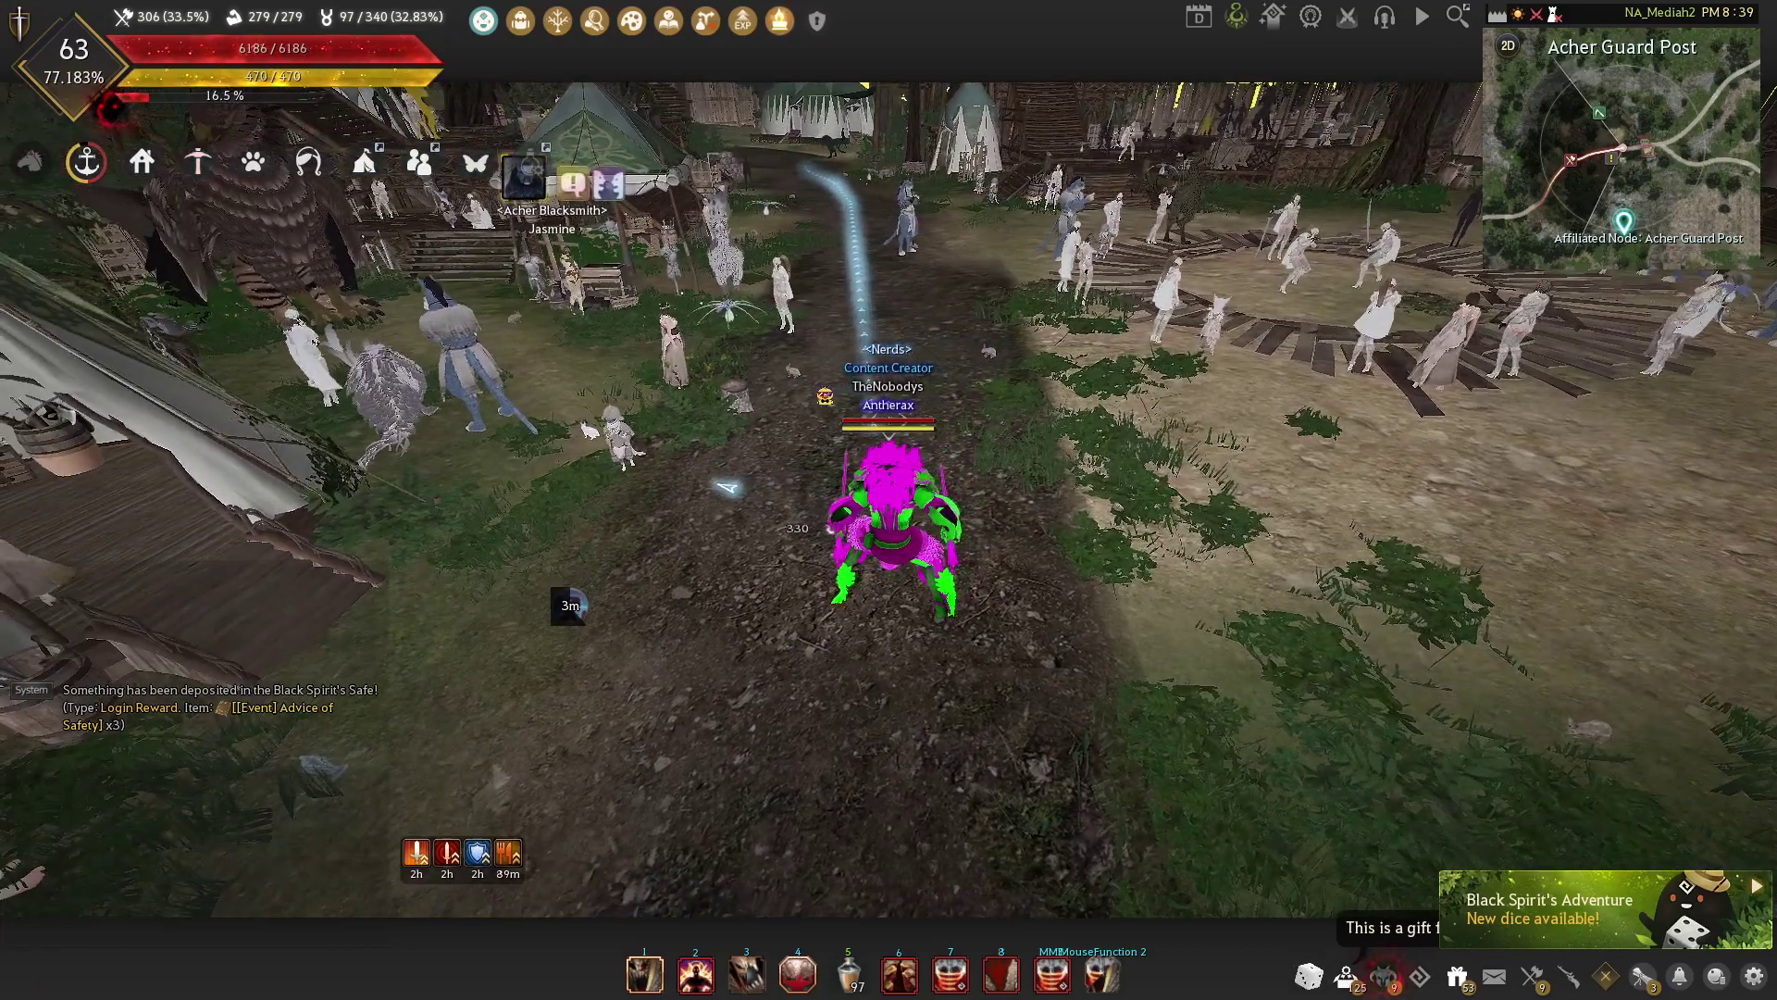
Reopen Interface Edit Mode, enable the Custom HP Bar again and save the layout to General Settings
{"action": "key", "text": "Escape"}
{"action": "left_click", "coordinate": [337, 243]}
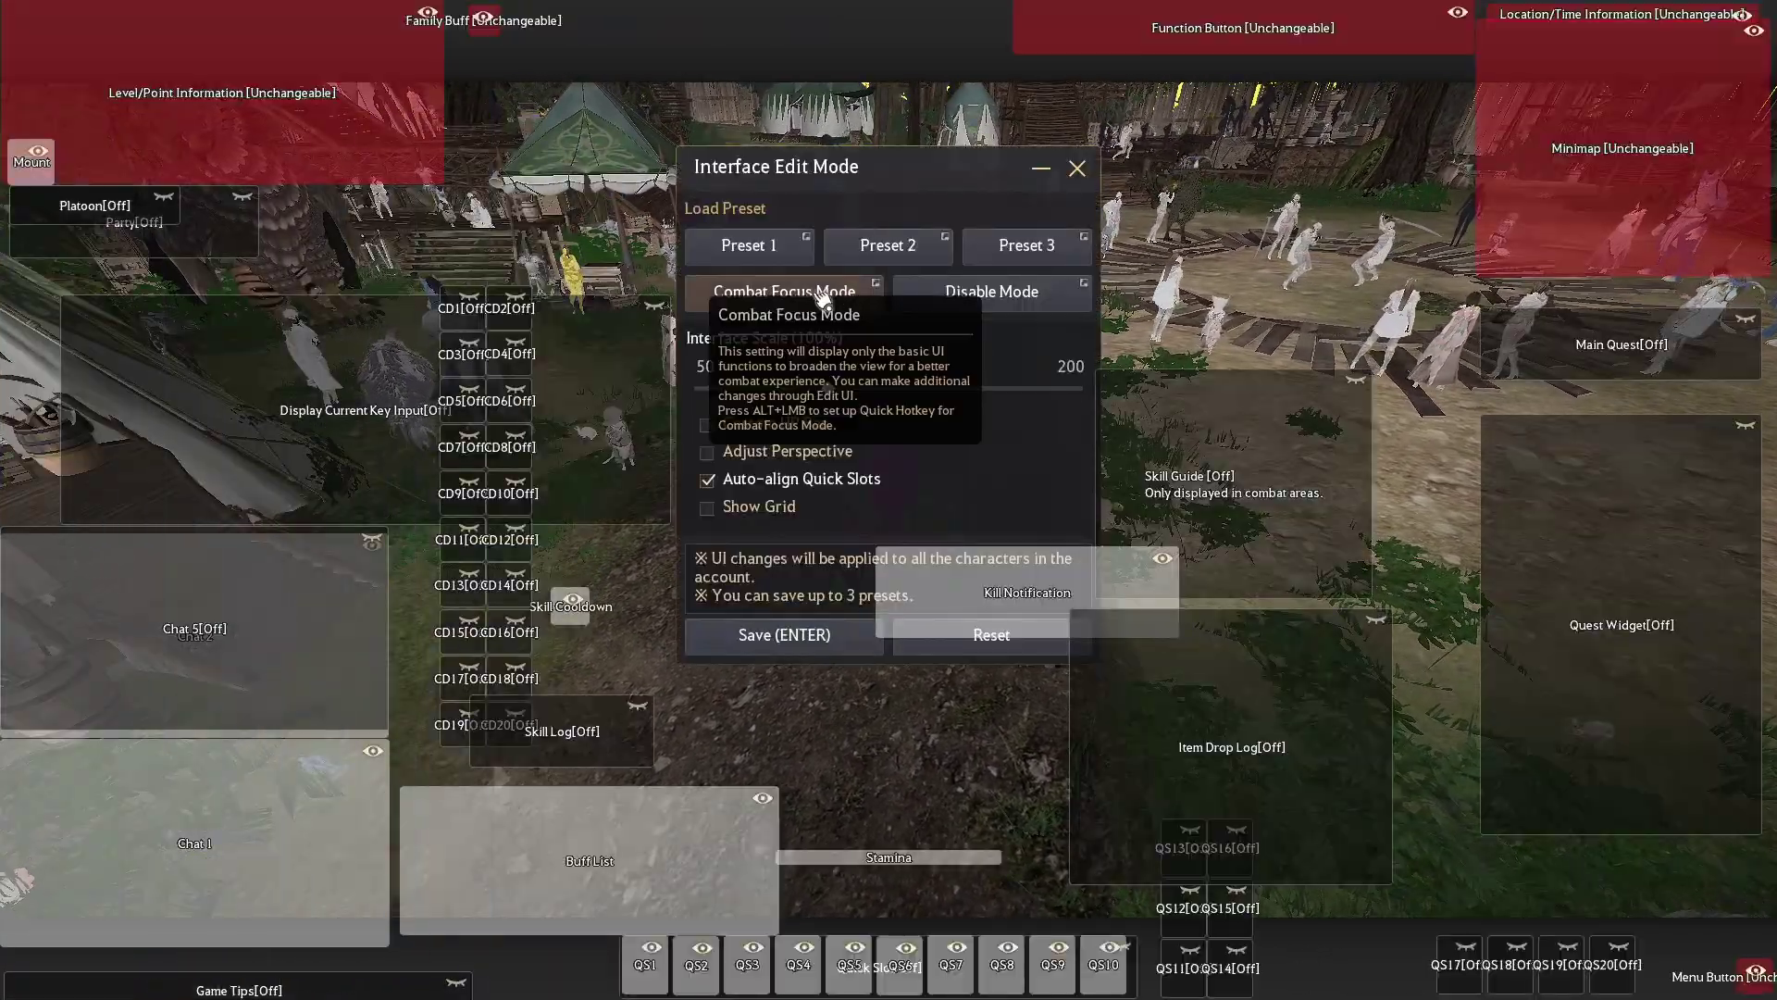
{"action": "left_click", "coordinate": [709, 425]}
{"action": "left_click", "coordinate": [834, 641]}
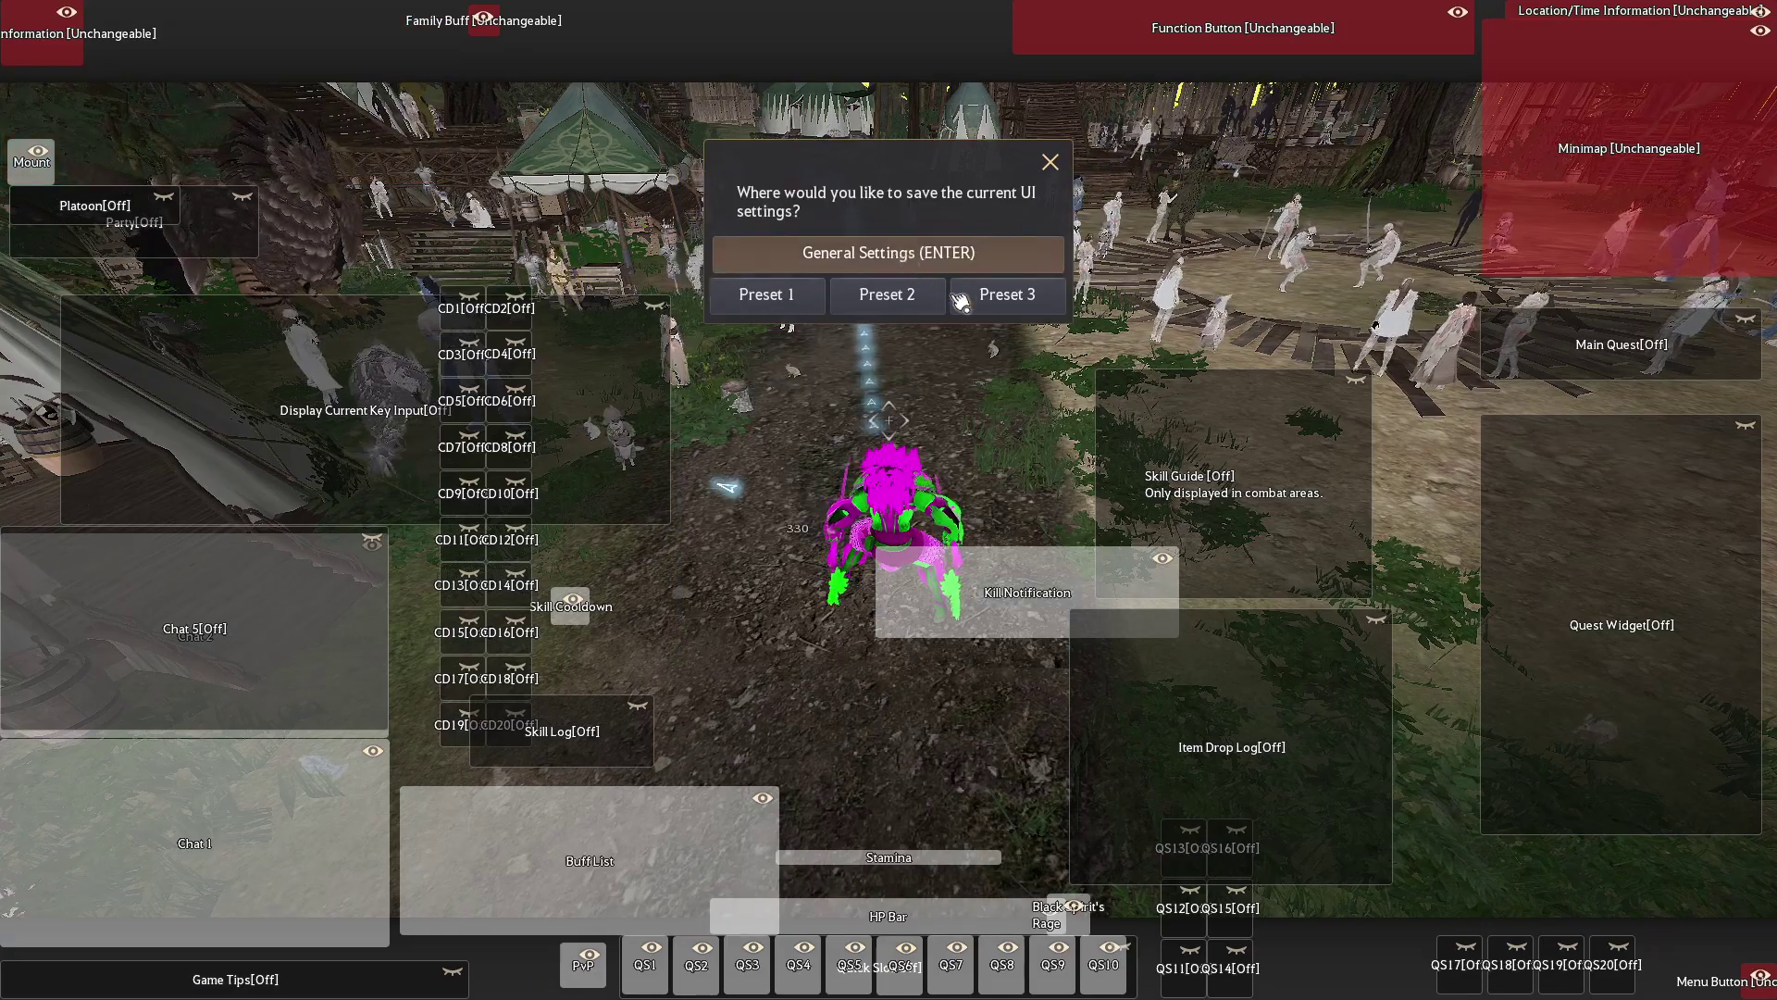
{"action": "key", "text": "Return"}
{"action": "key", "text": "Escape"}
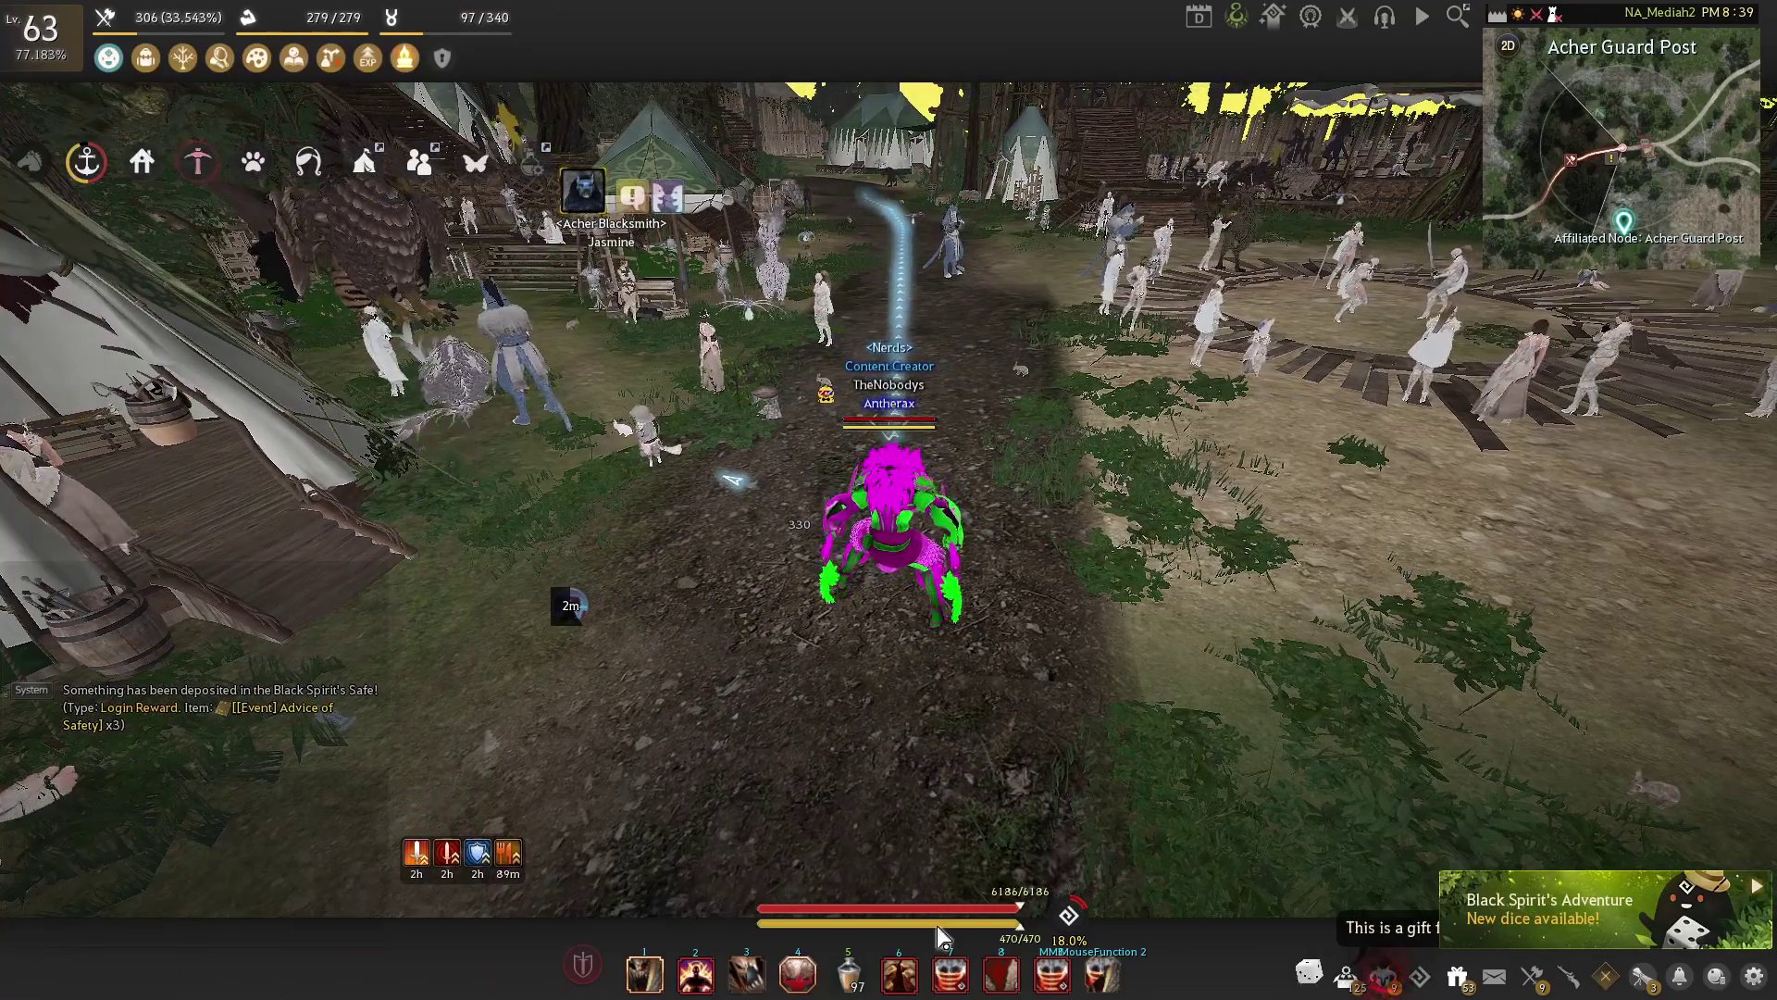
Hide the PvP element beside the quick slots and save the interface layout to General Settings
{"action": "left_click_drag", "start_coordinate": [915, 879], "coordinate": [657, 701]}
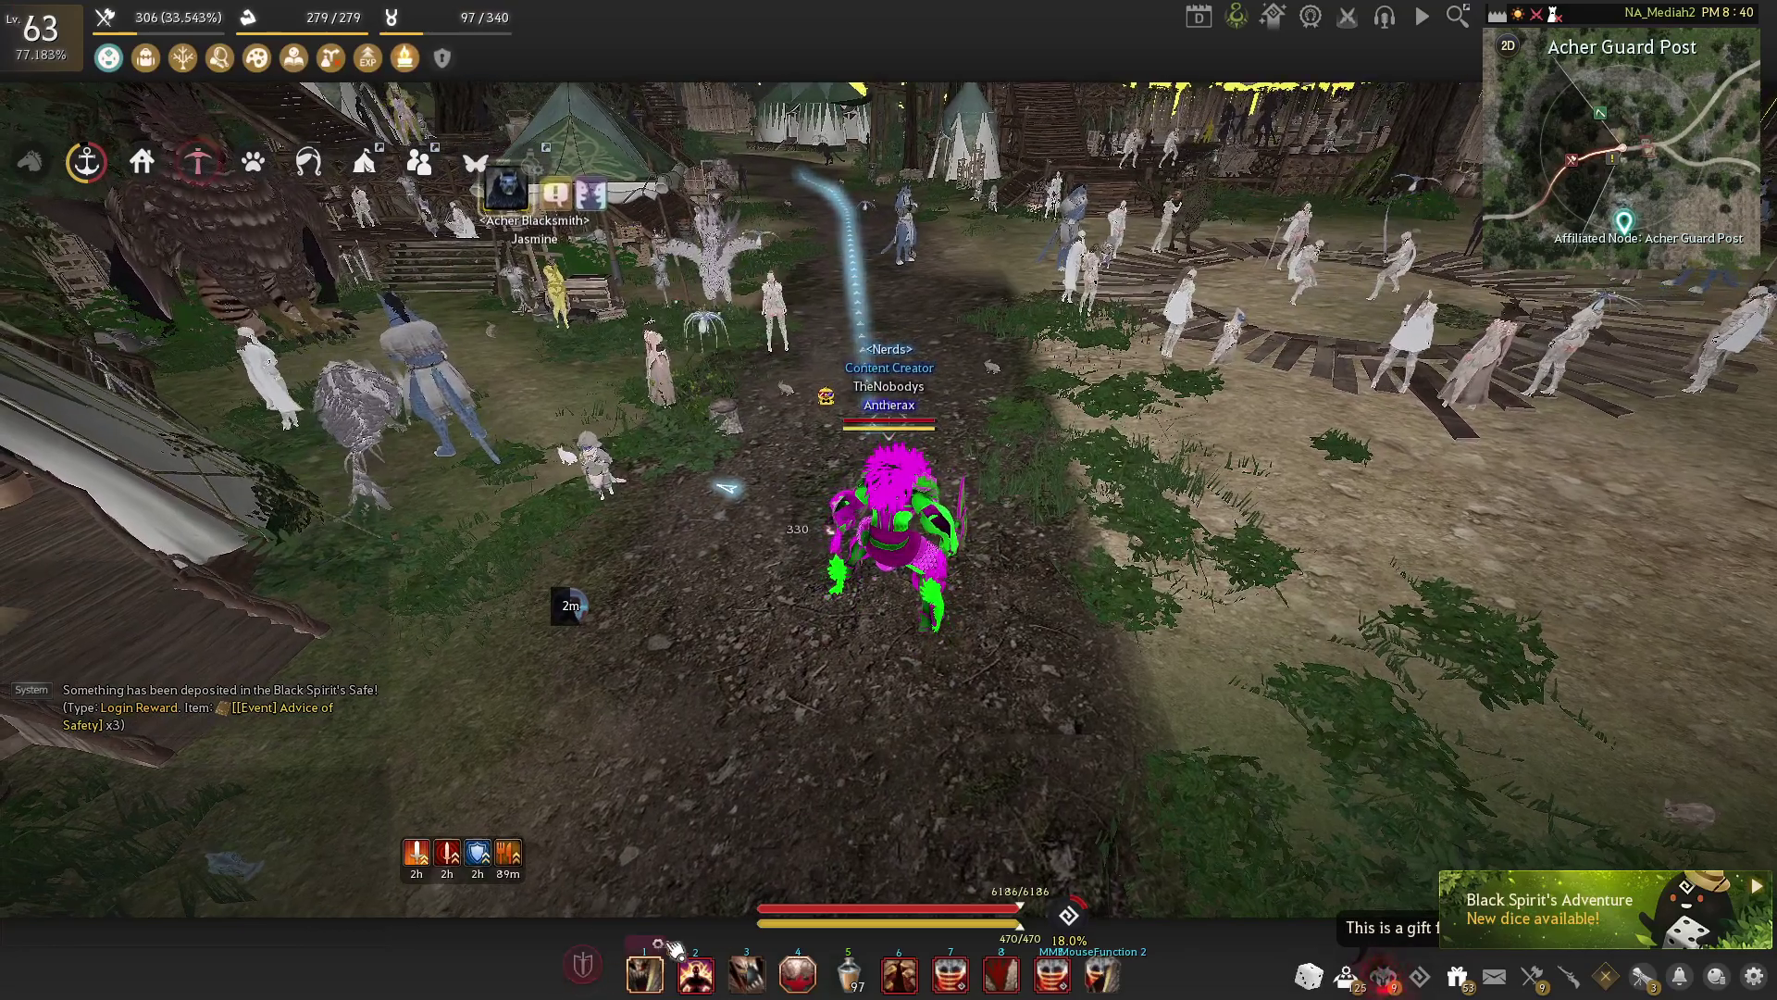
{"action": "key", "text": "Escape"}
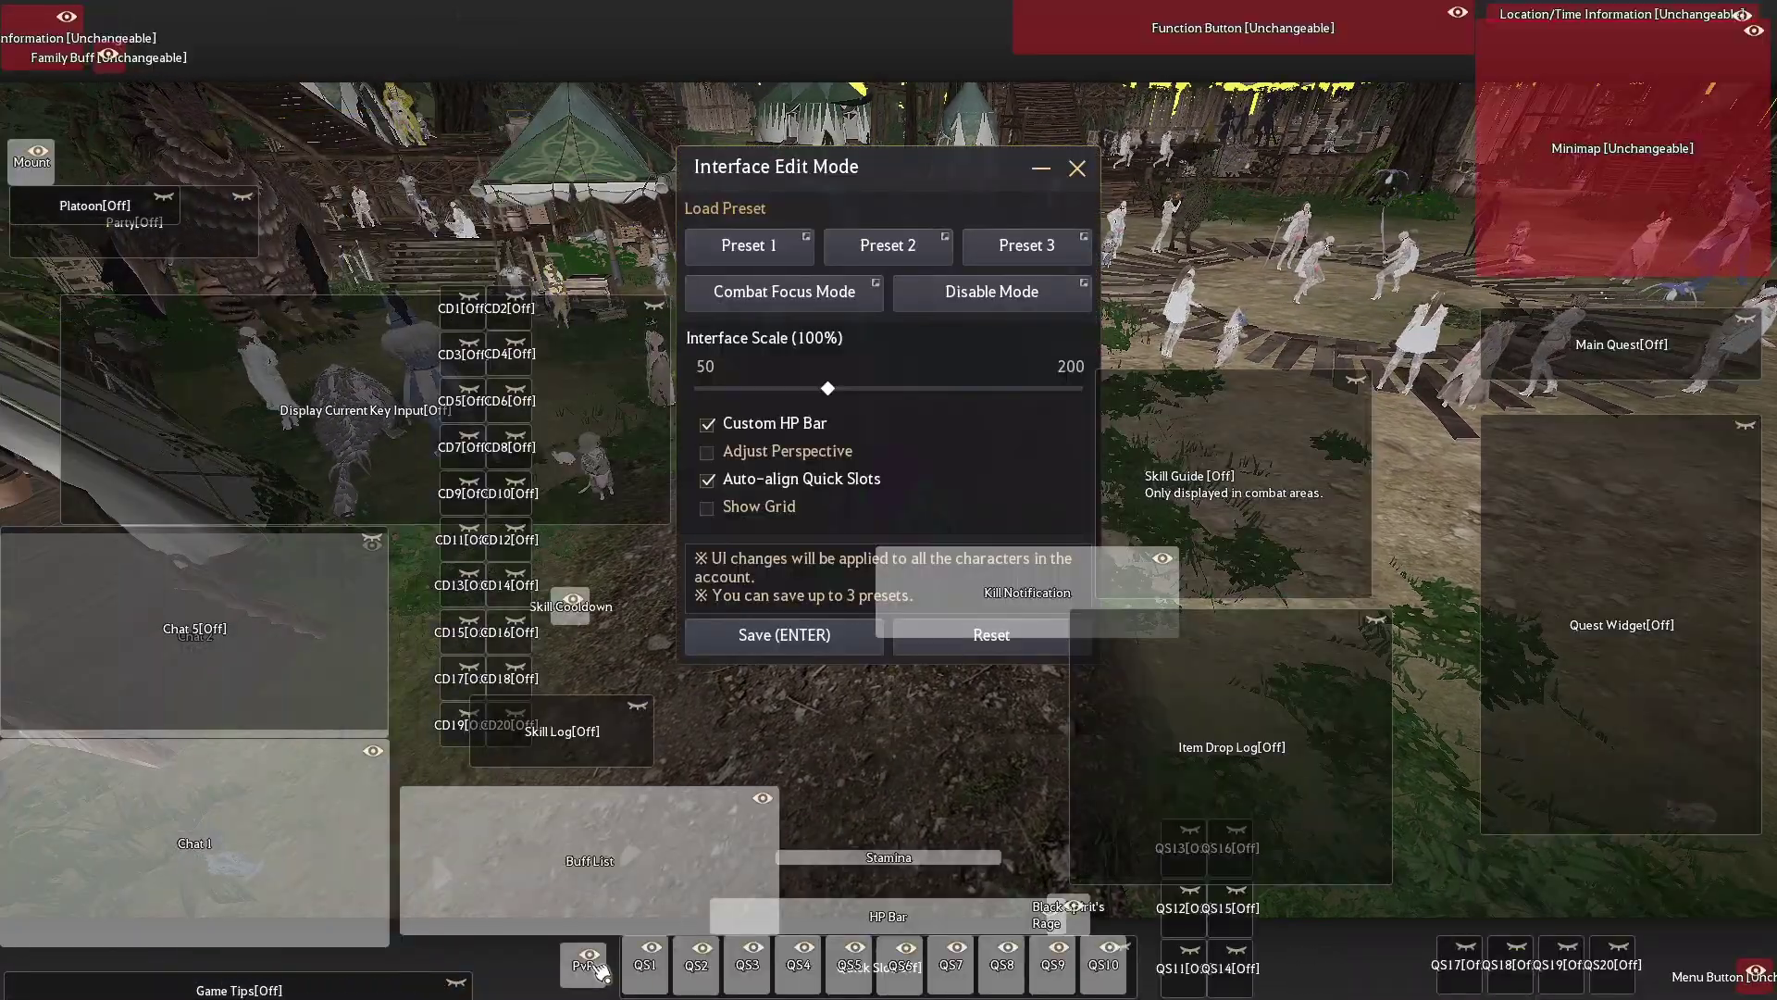
{"action": "left_click", "coordinate": [802, 631]}
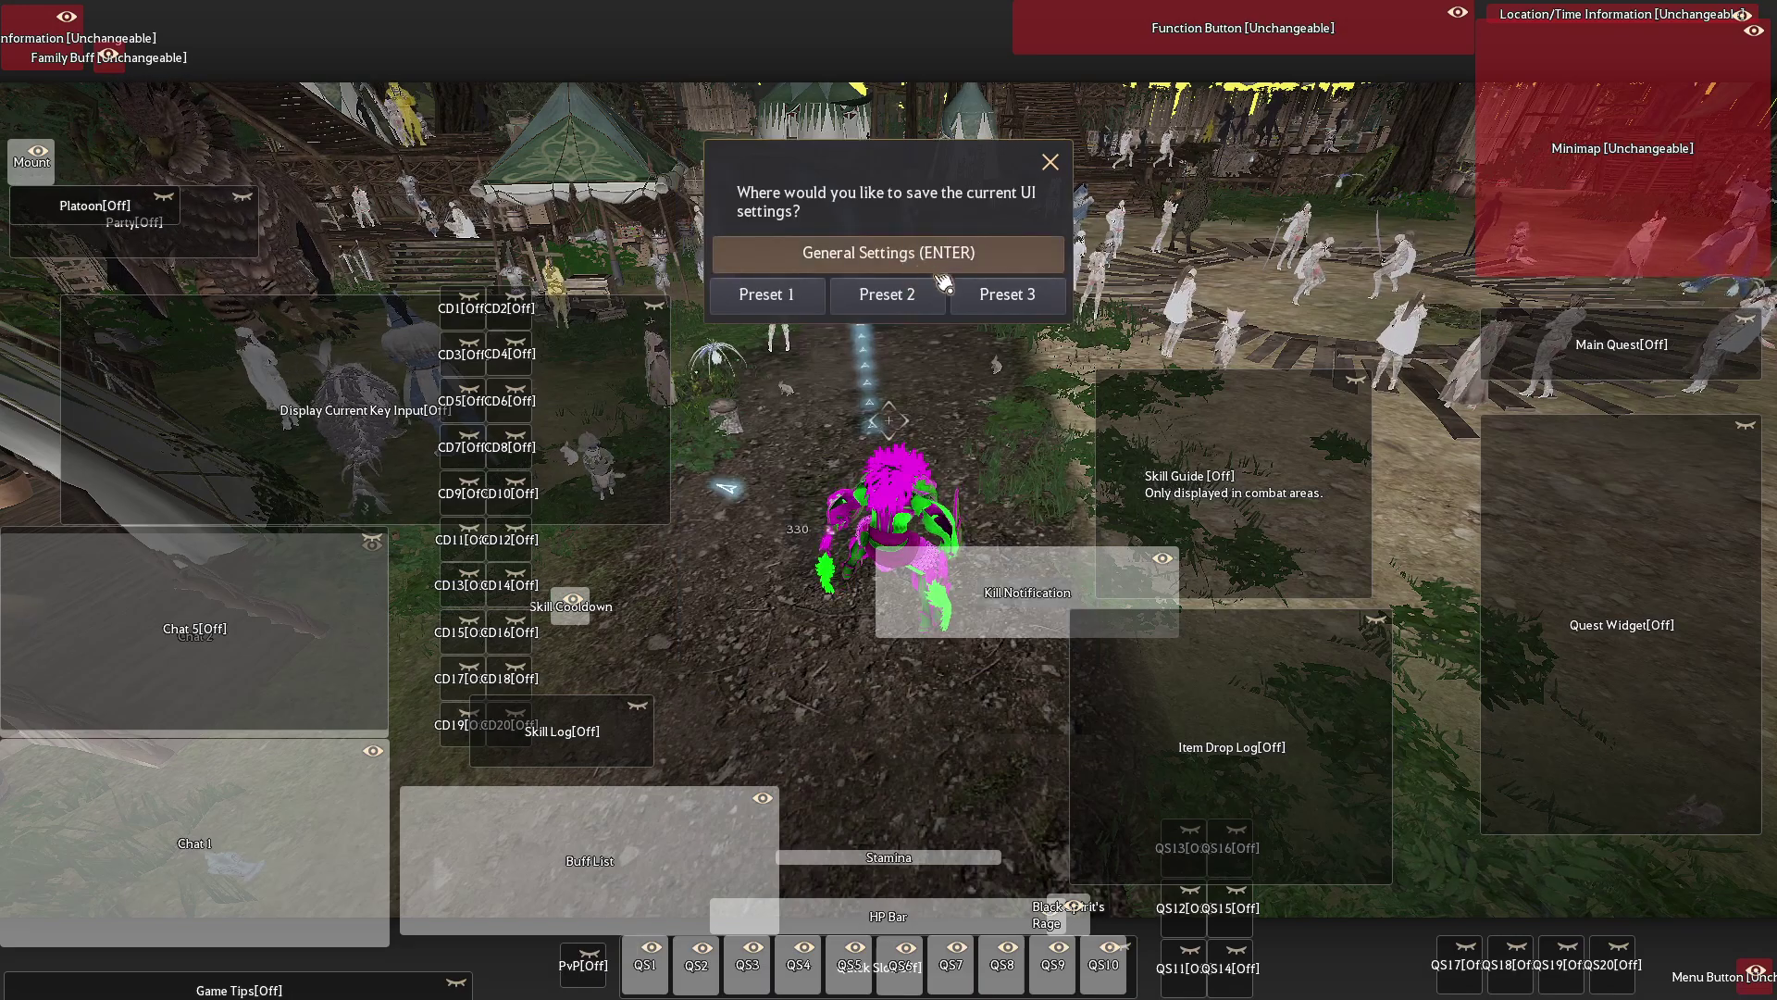
{"action": "key", "text": "Return"}
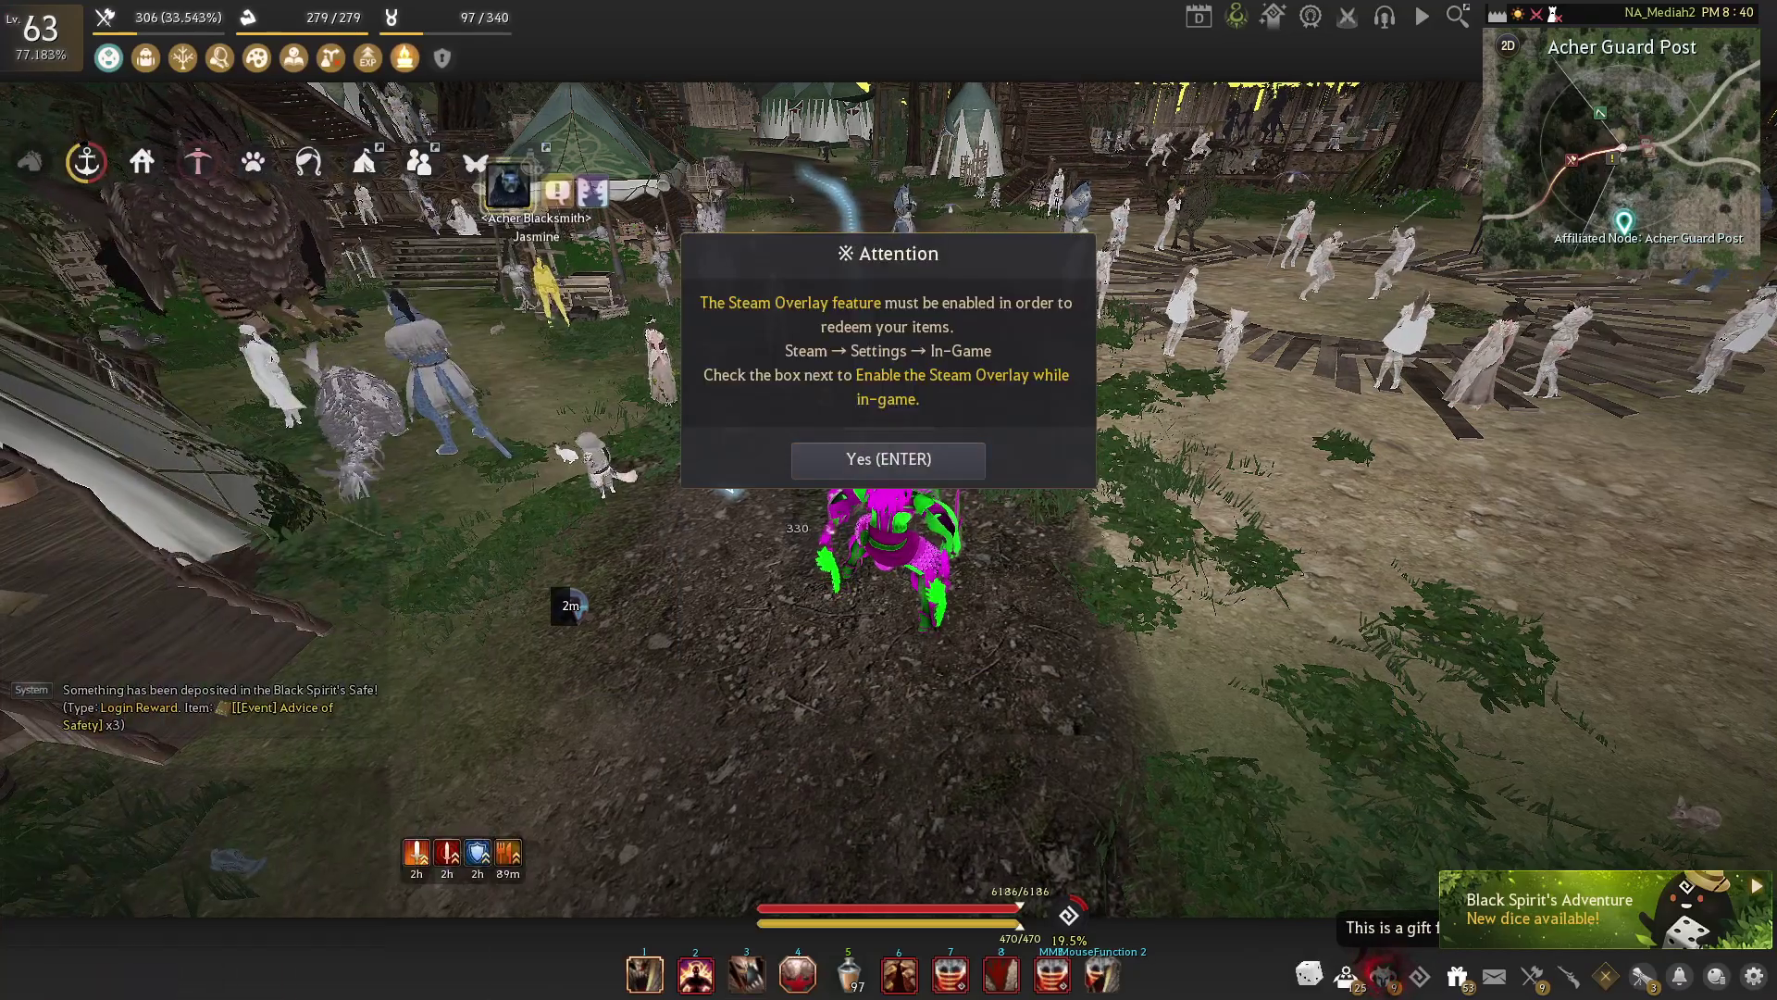
{"action": "key", "text": "Return"}
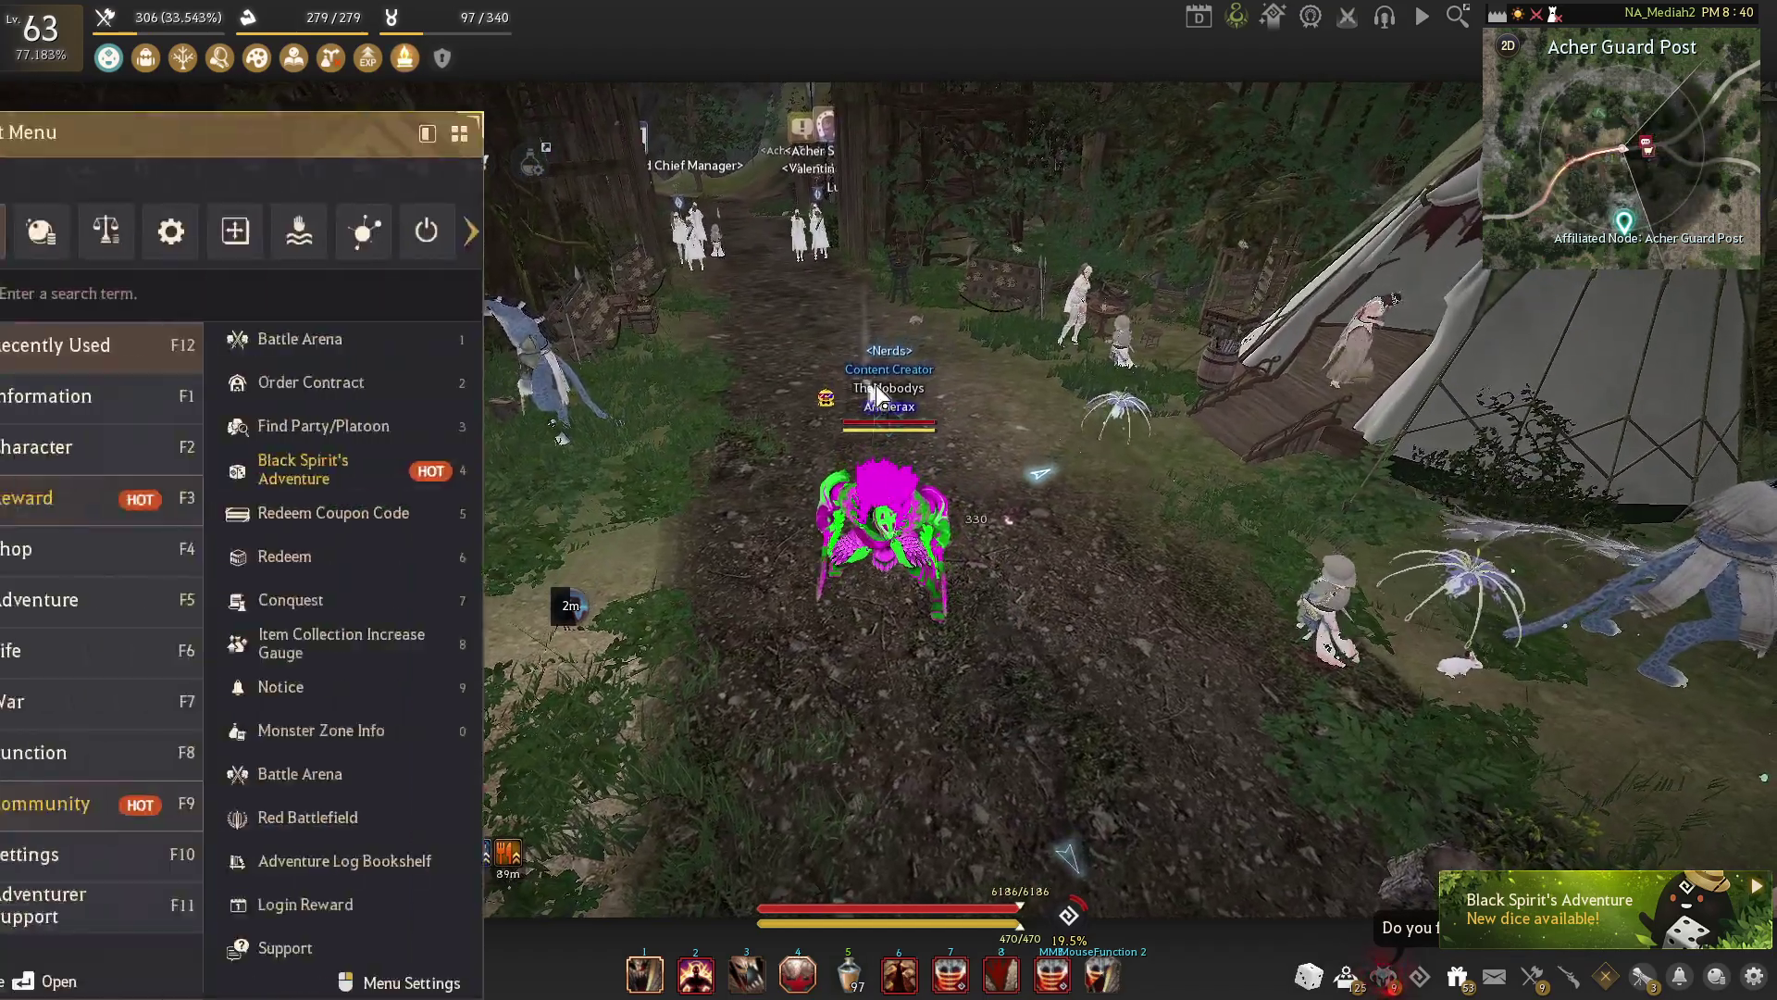
Open the Graphics & Textures performance settings, set Texture Quality to High and apply the change
{"action": "left_click", "coordinate": [202, 231]}
{"action": "left_click", "coordinate": [458, 251]}
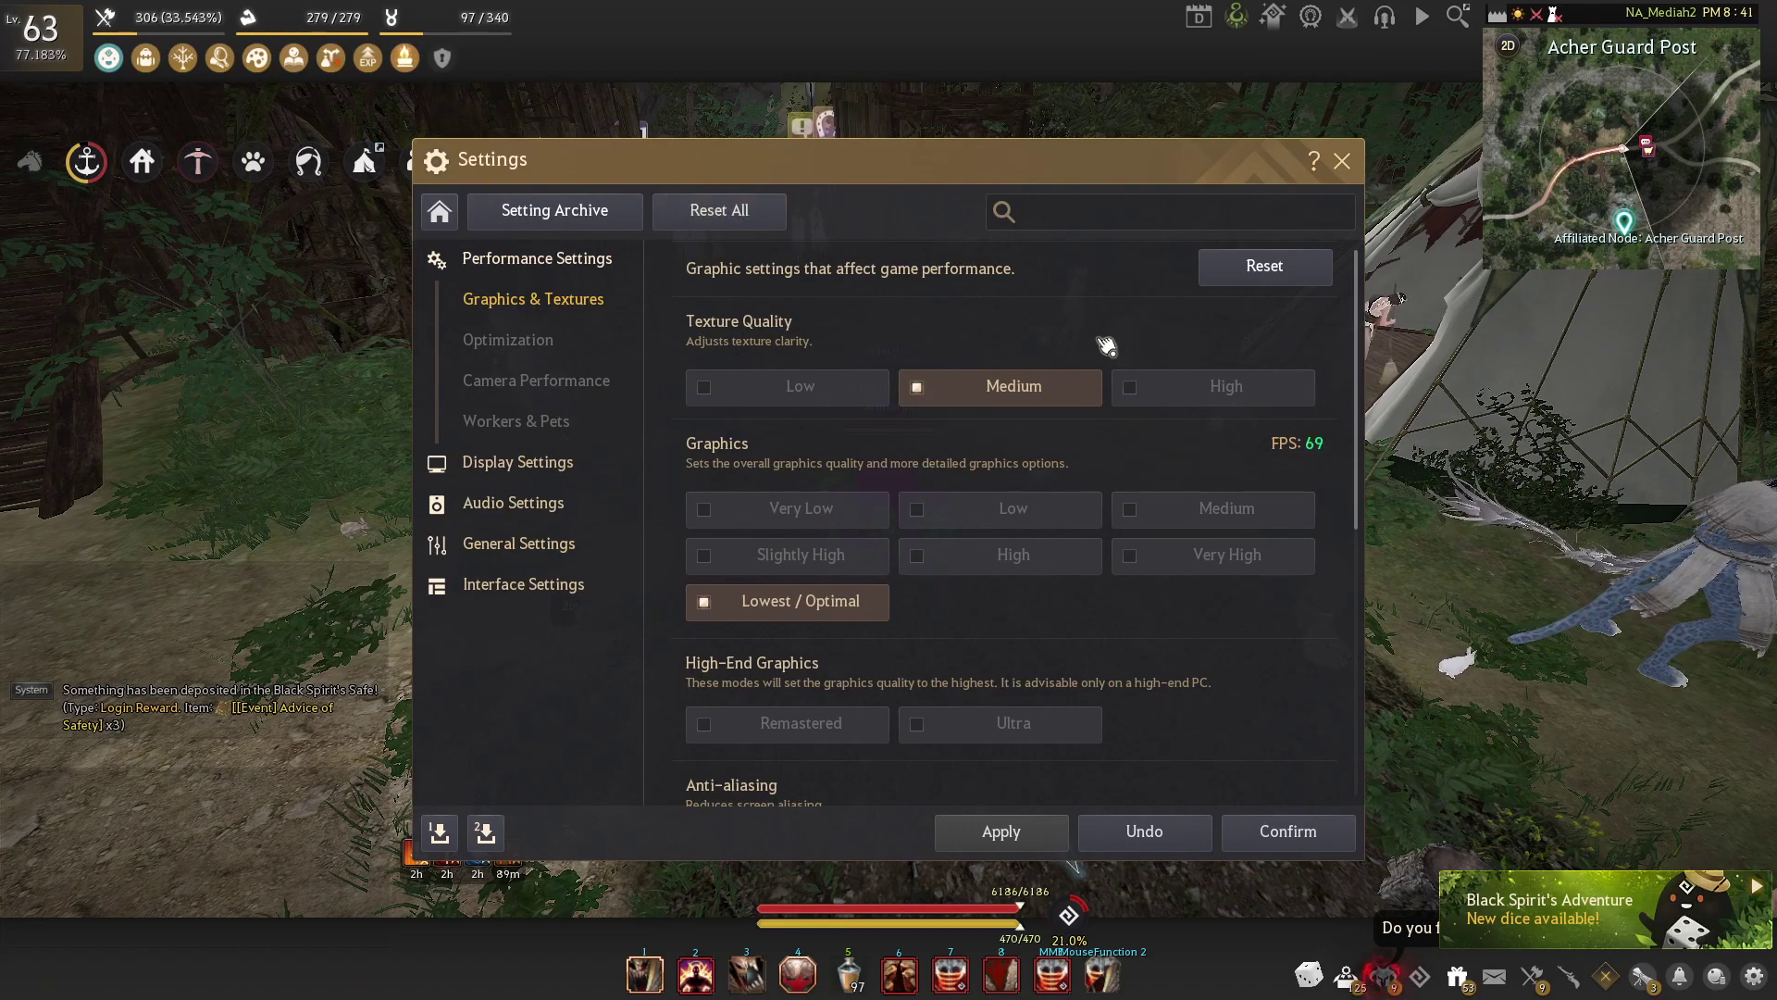
{"action": "mouse_move", "coordinate": [987, 396]}
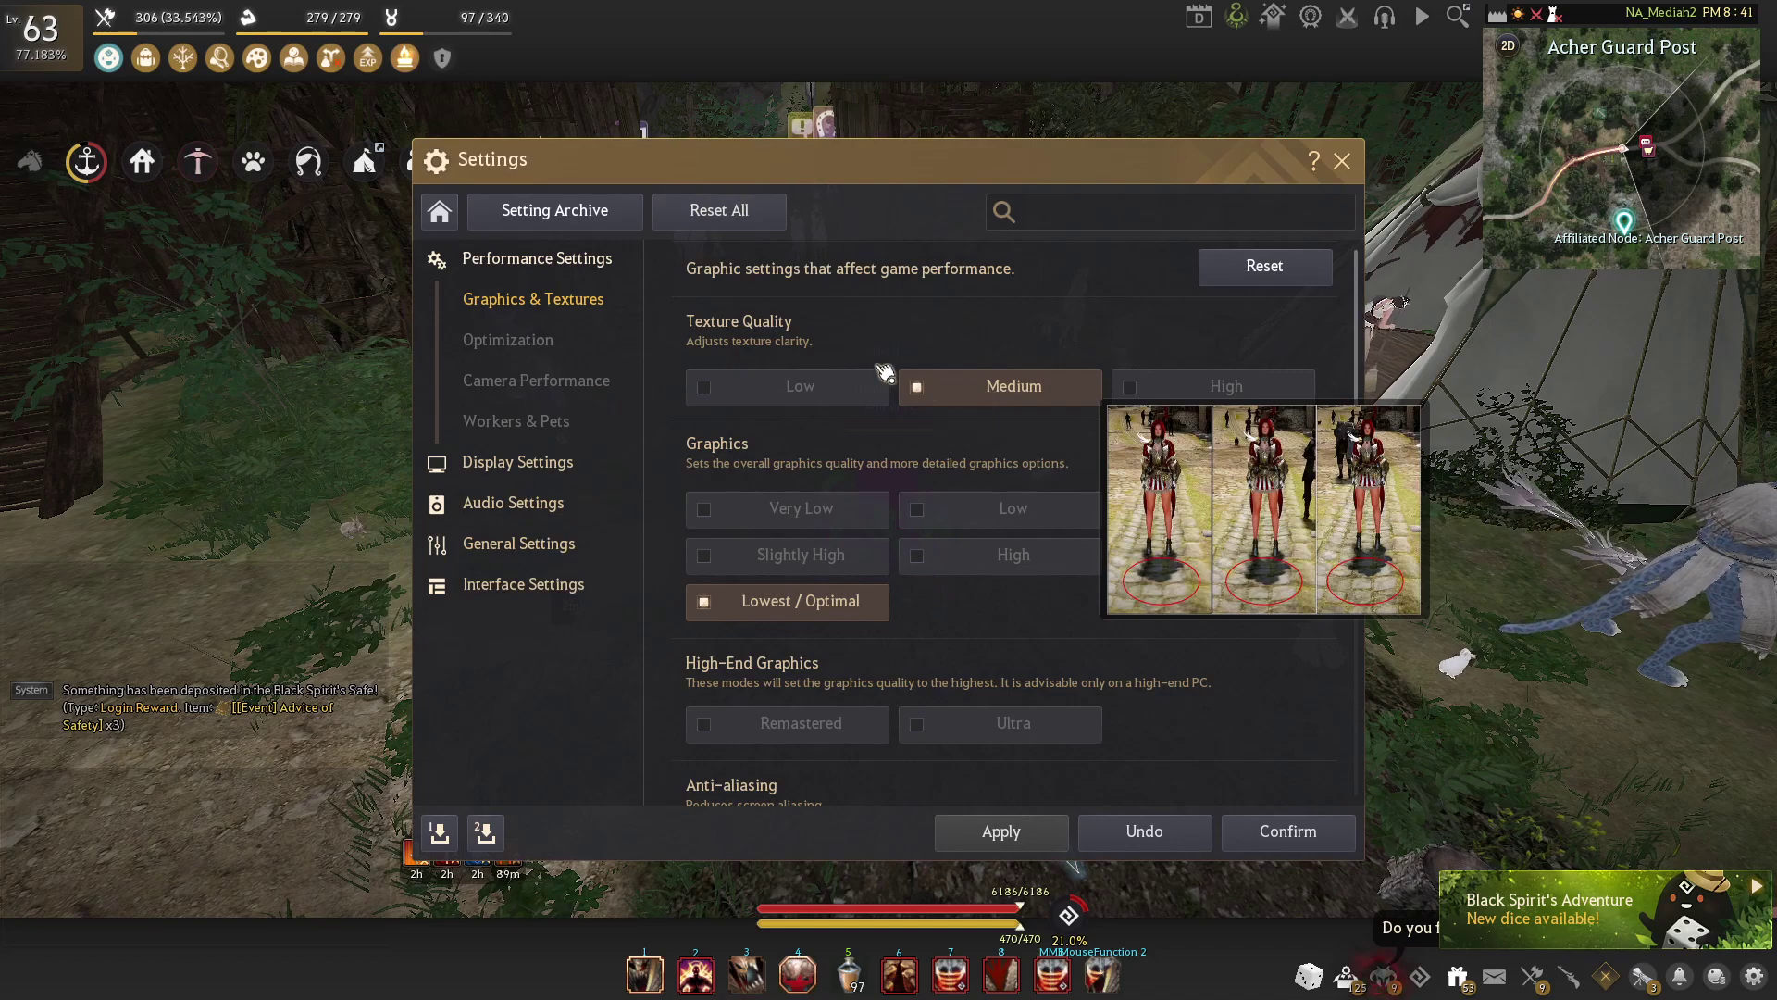
{"action": "mouse_move", "coordinate": [824, 396]}
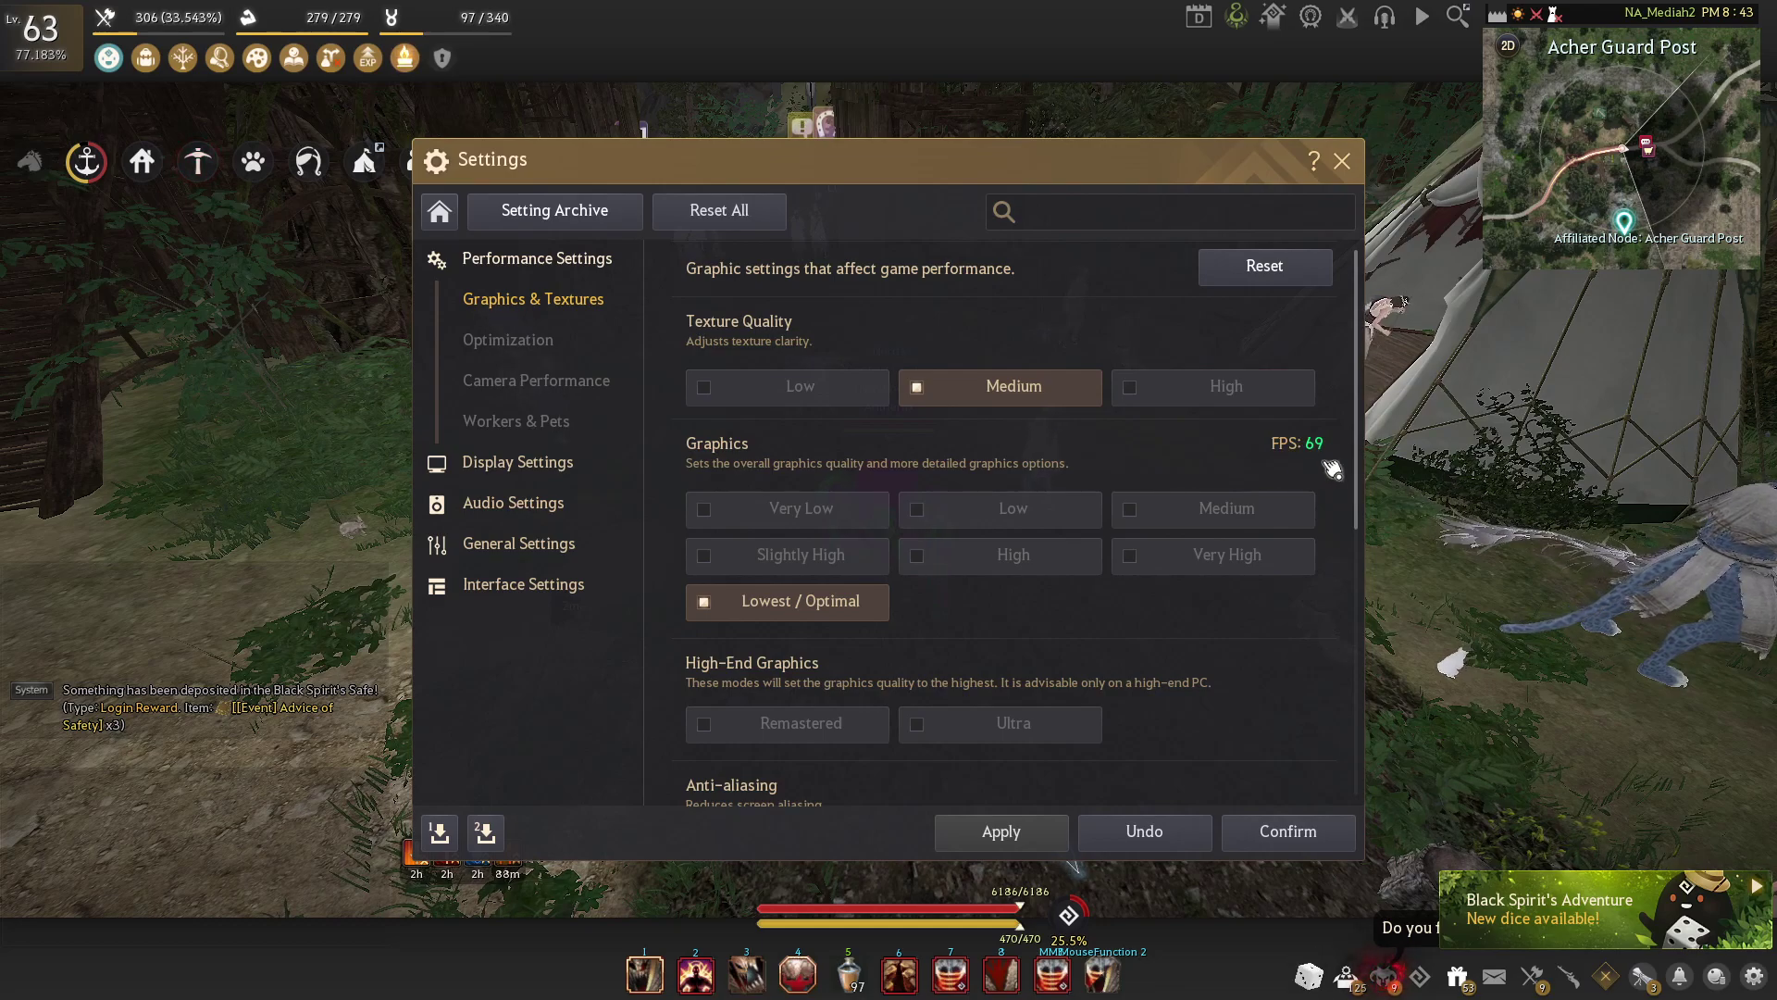
{"action": "left_click", "coordinate": [1194, 387]}
{"action": "left_click", "coordinate": [1018, 847]}
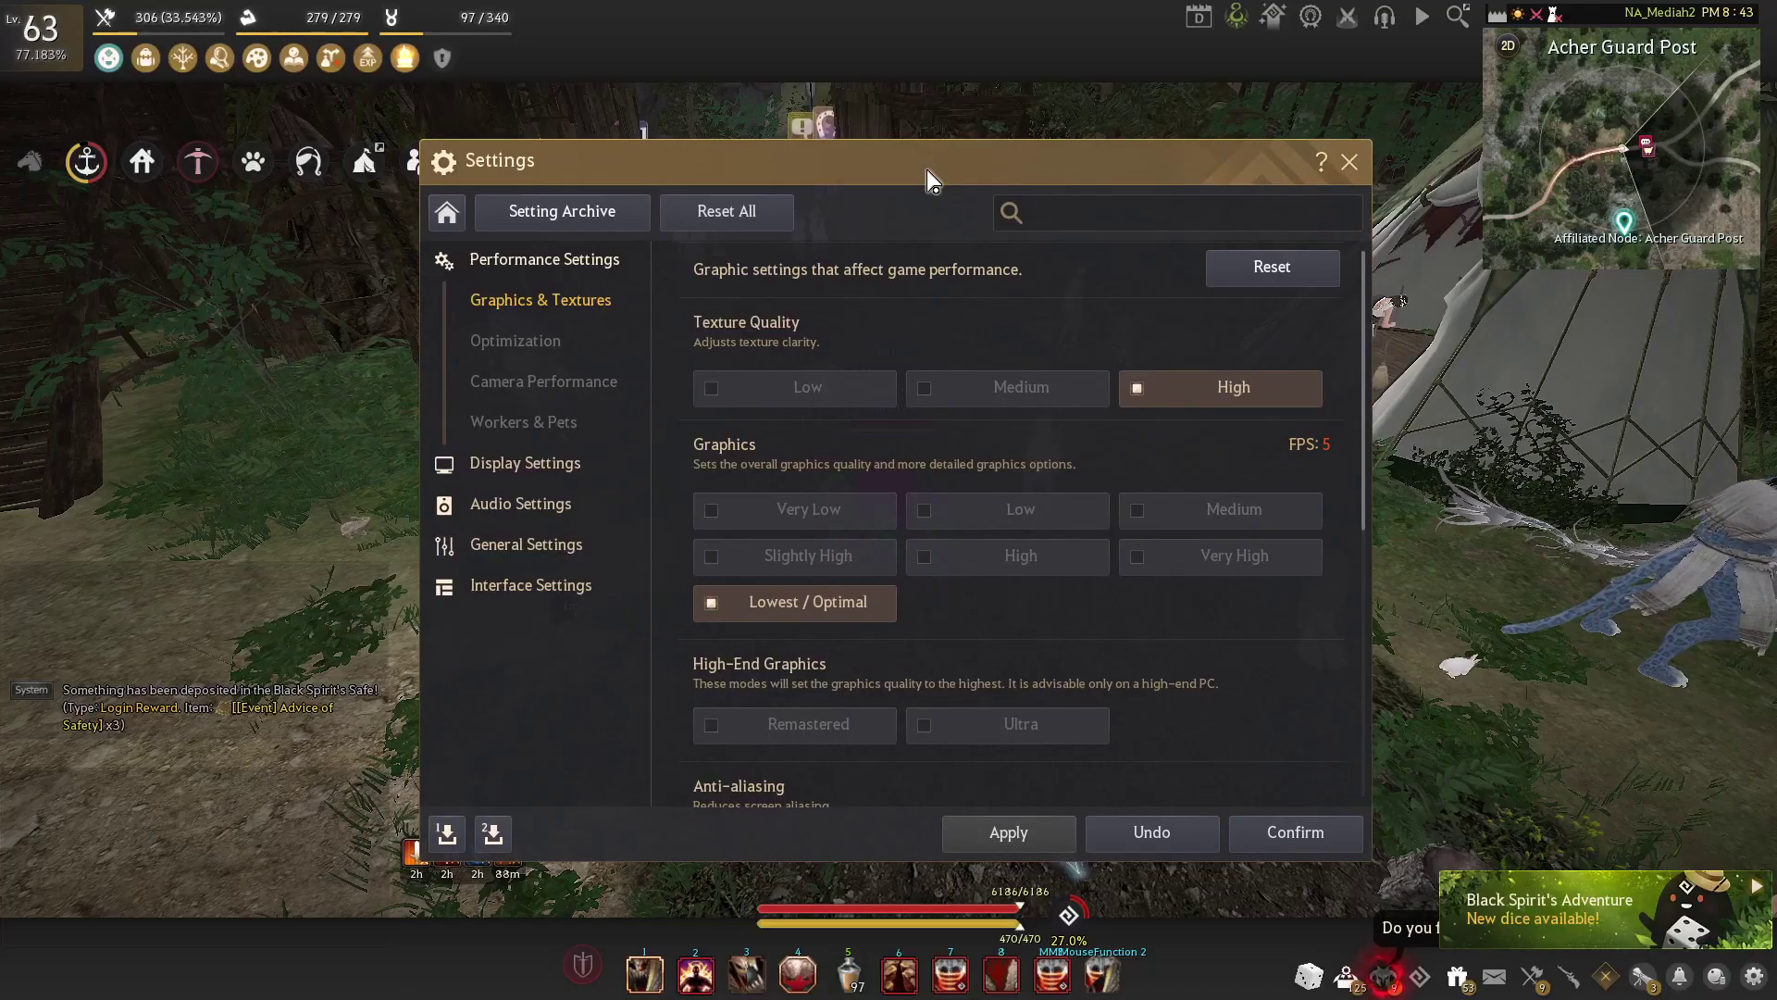
{"action": "mouse_move", "coordinate": [926, 170]}
{"action": "left_mouse_down"}
{"action": "mouse_move", "coordinate": [889, 148]}
{"action": "mouse_move", "coordinate": [915, 154]}
{"action": "left_mouse_up"}
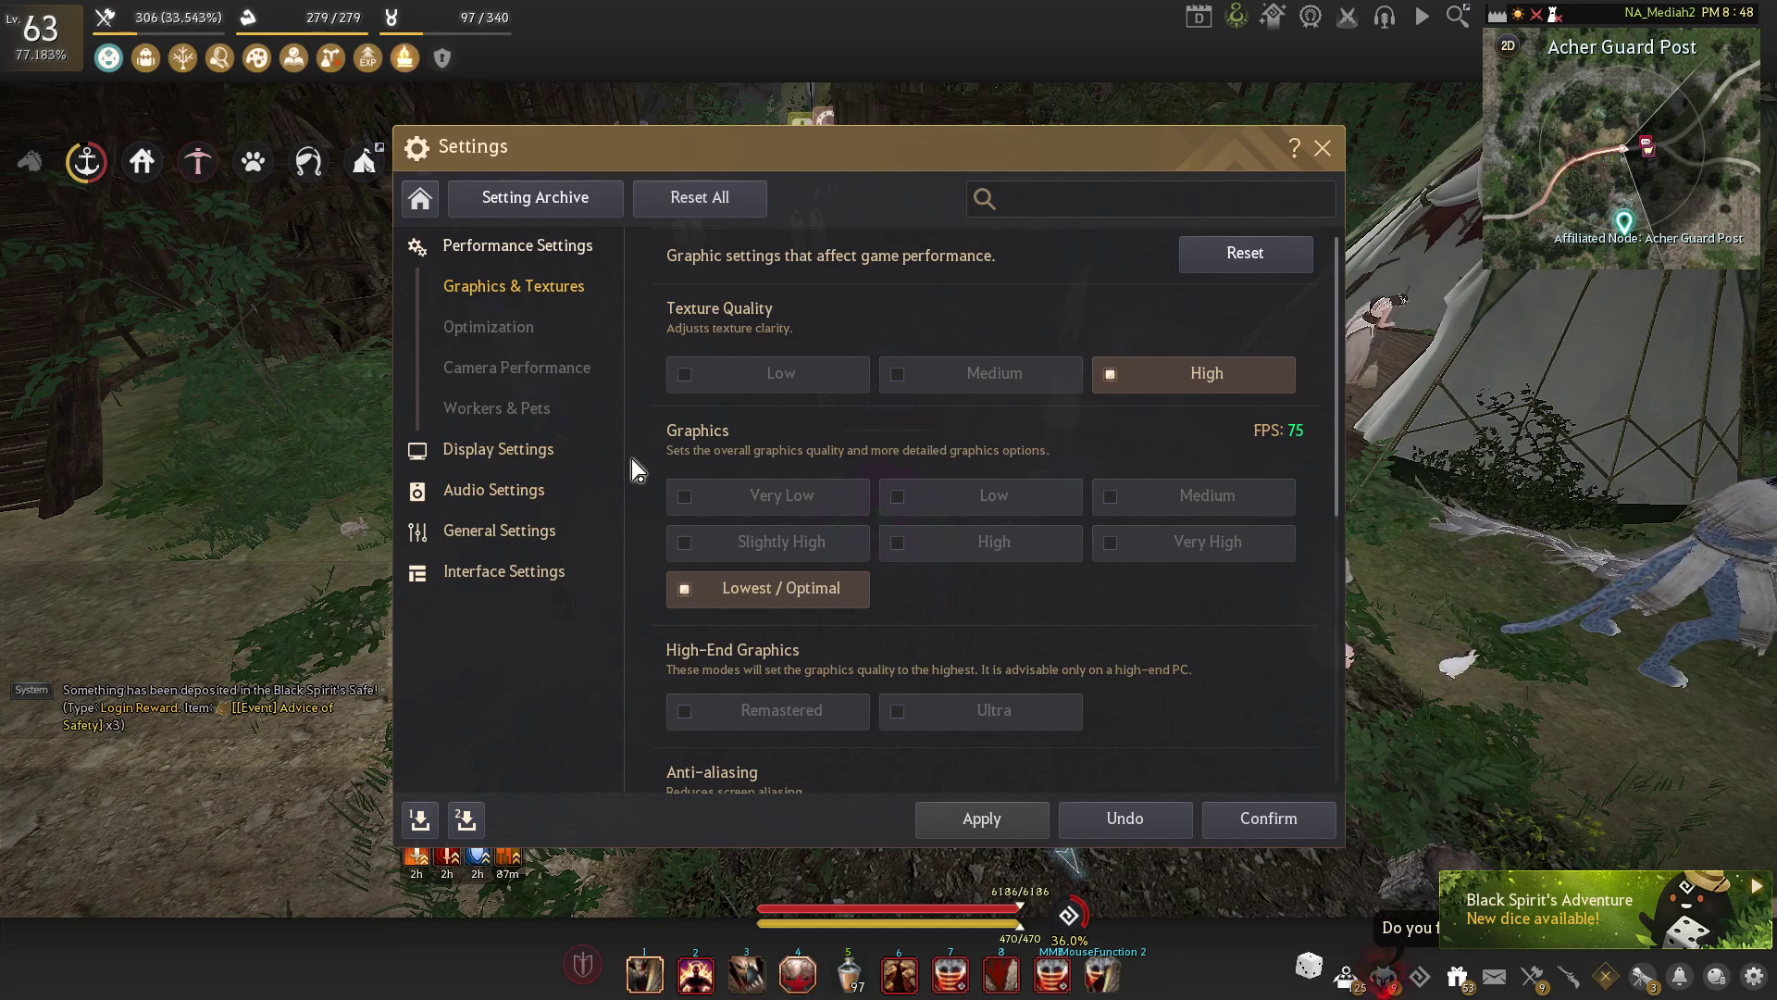
Examine the remaining Graphics & Textures options, including High-End Graphics, Anti-aliasing, SSAO, Display Filter, Hit Effect and Reduce Snow Build-up
{"action": "scroll", "coordinate": [652, 491], "scroll_direction": "down", "scroll_amount": 5}
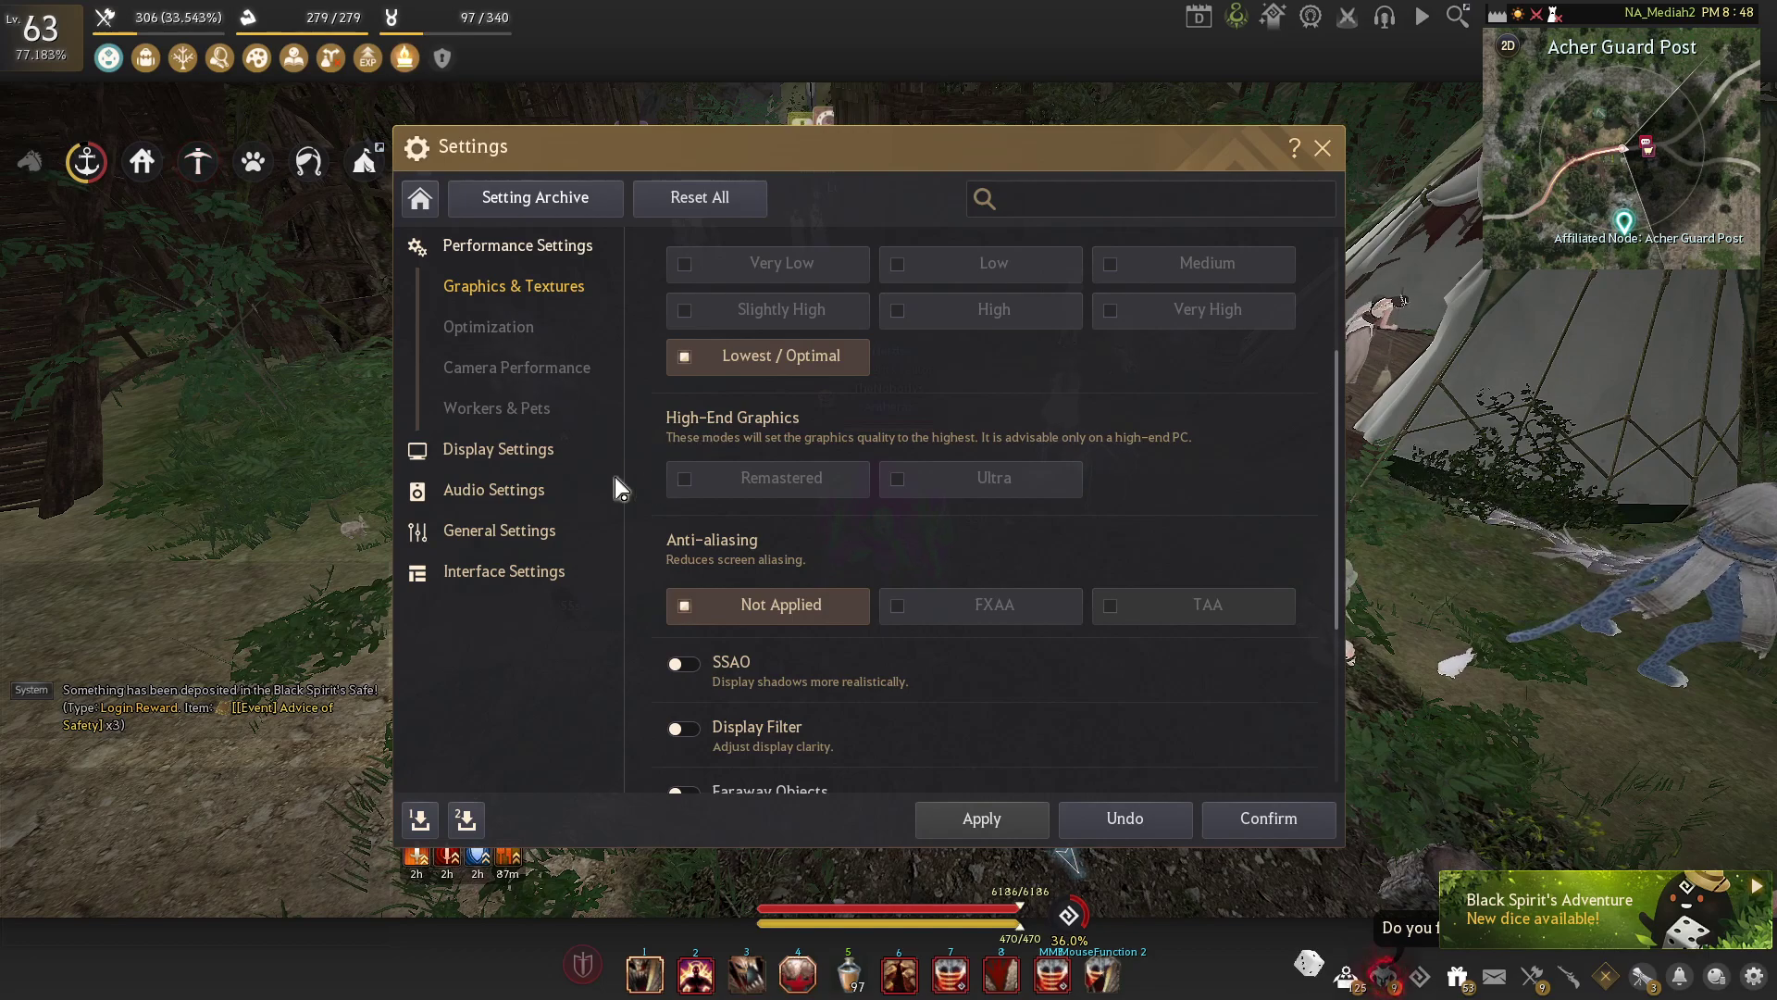
{"action": "scroll", "coordinate": [659, 488], "scroll_direction": "down", "scroll_amount": 2}
{"action": "scroll", "coordinate": [754, 463], "scroll_direction": "down", "scroll_amount": 2}
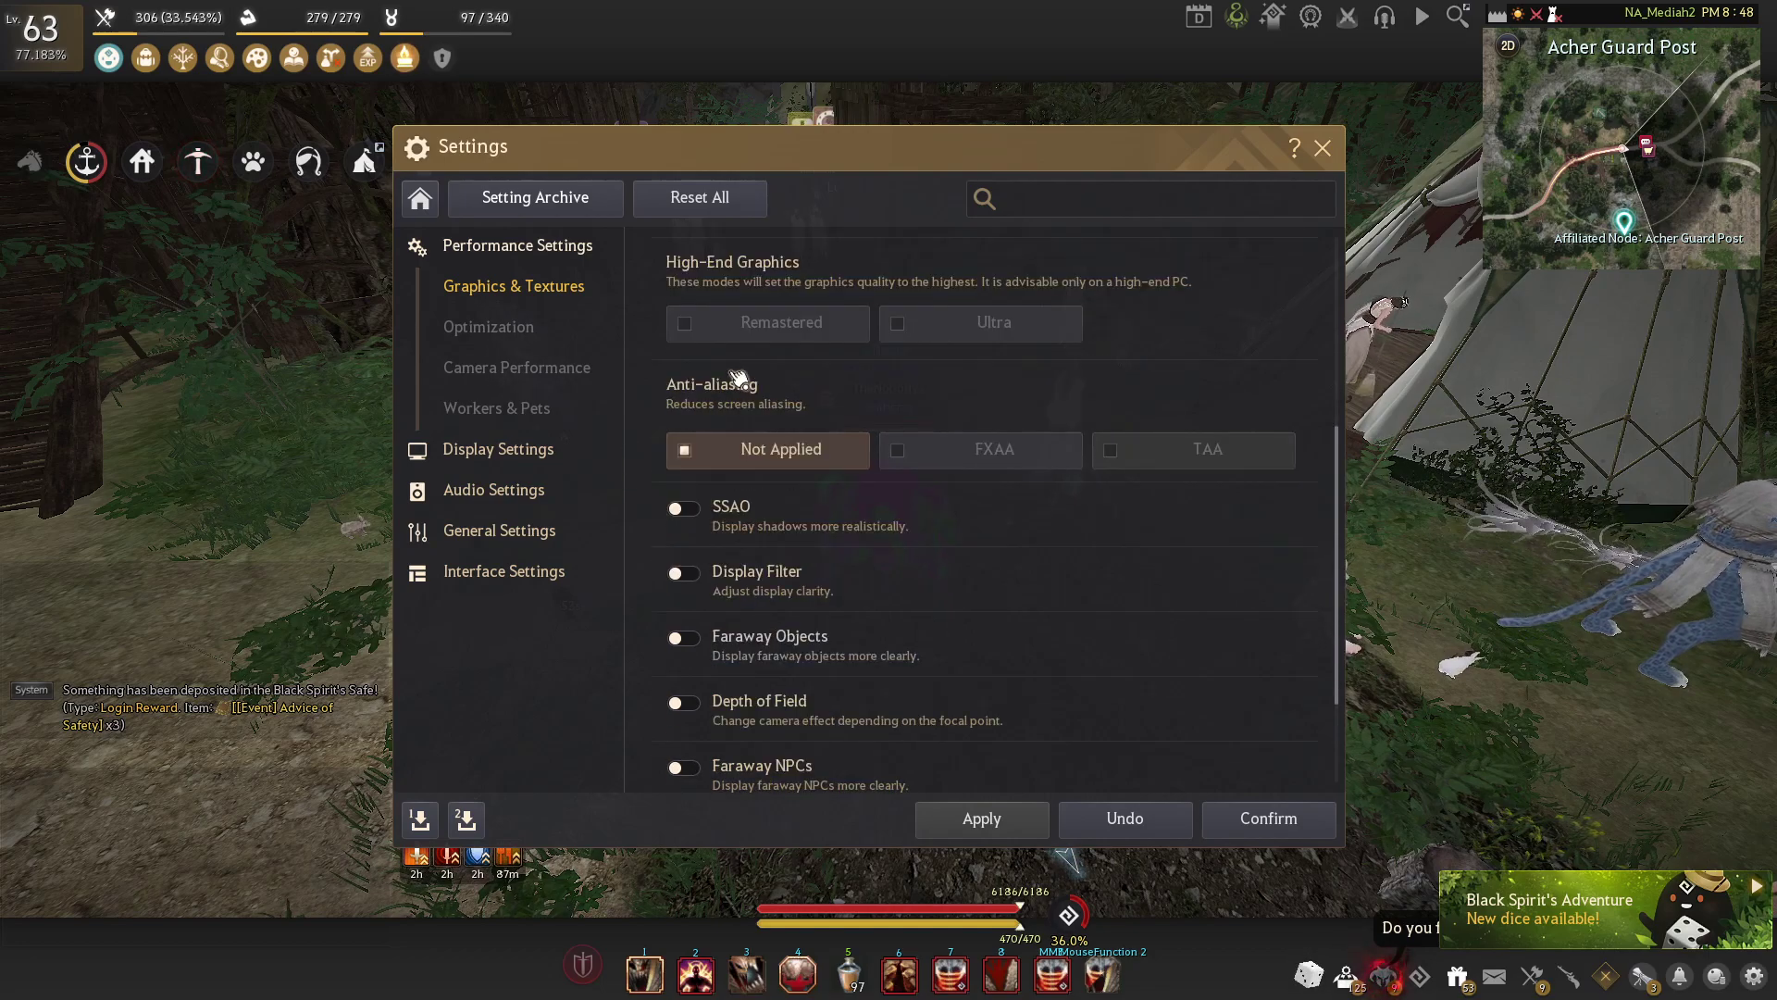
{"action": "mouse_move", "coordinate": [734, 442]}
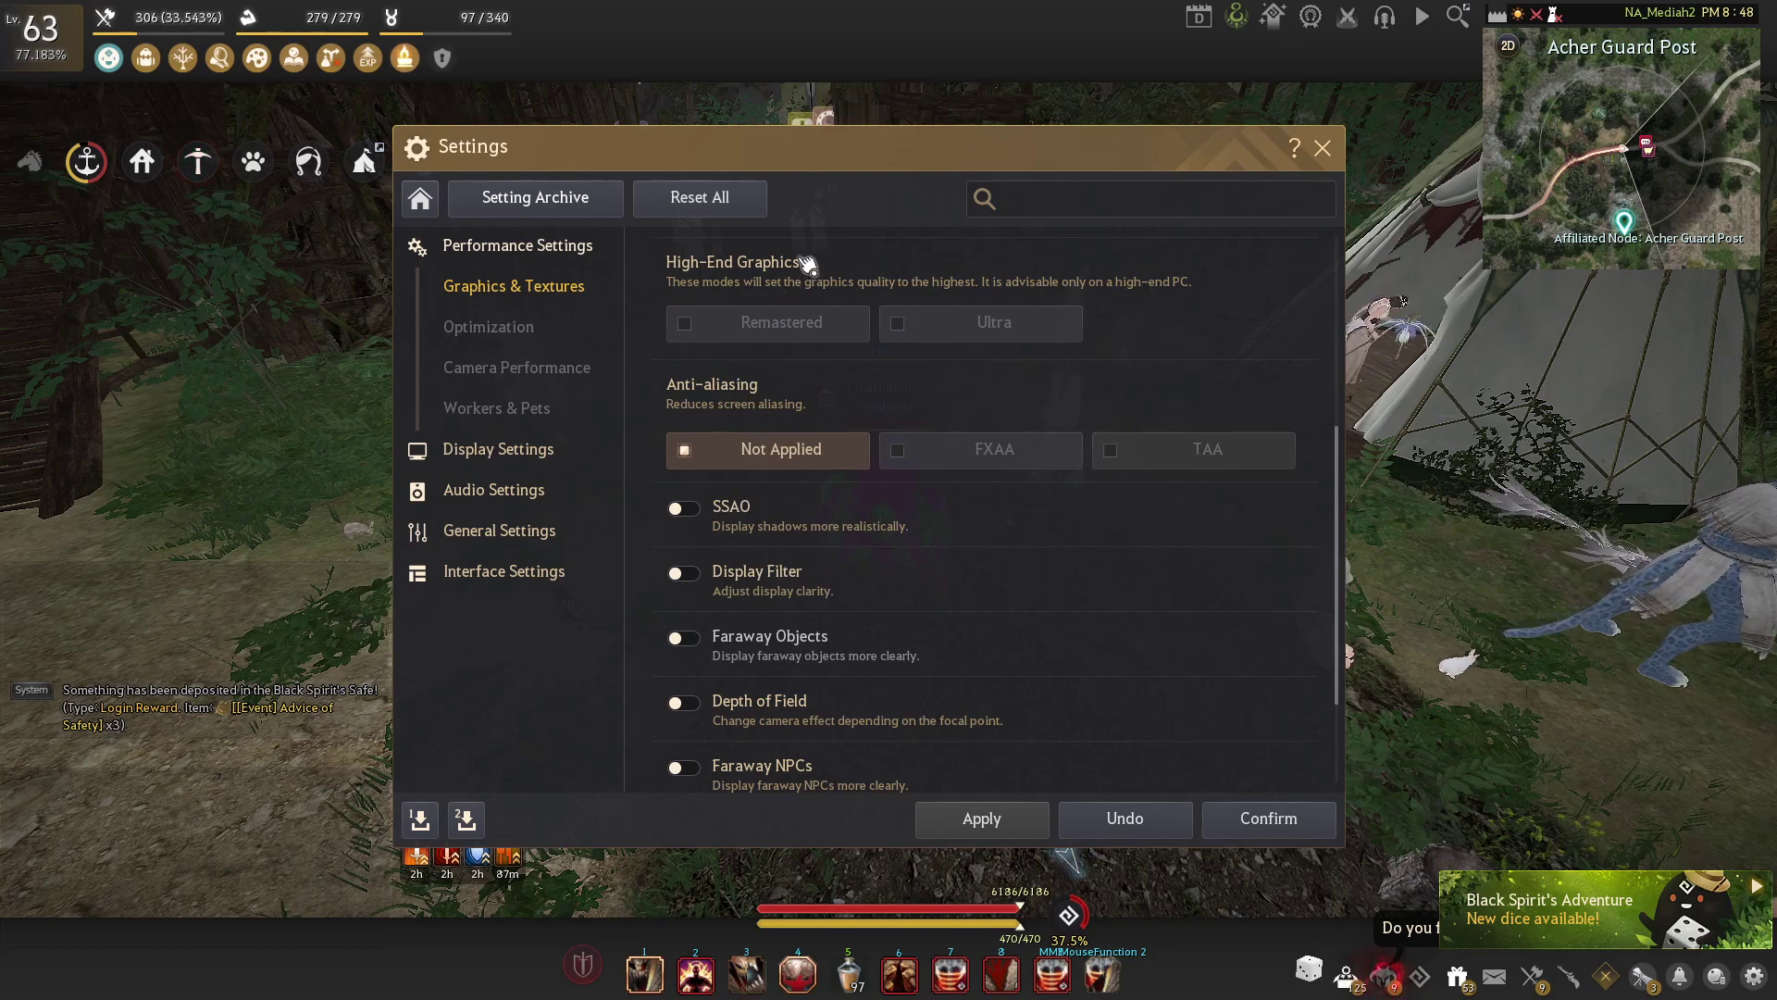
{"action": "mouse_move", "coordinate": [1007, 449]}
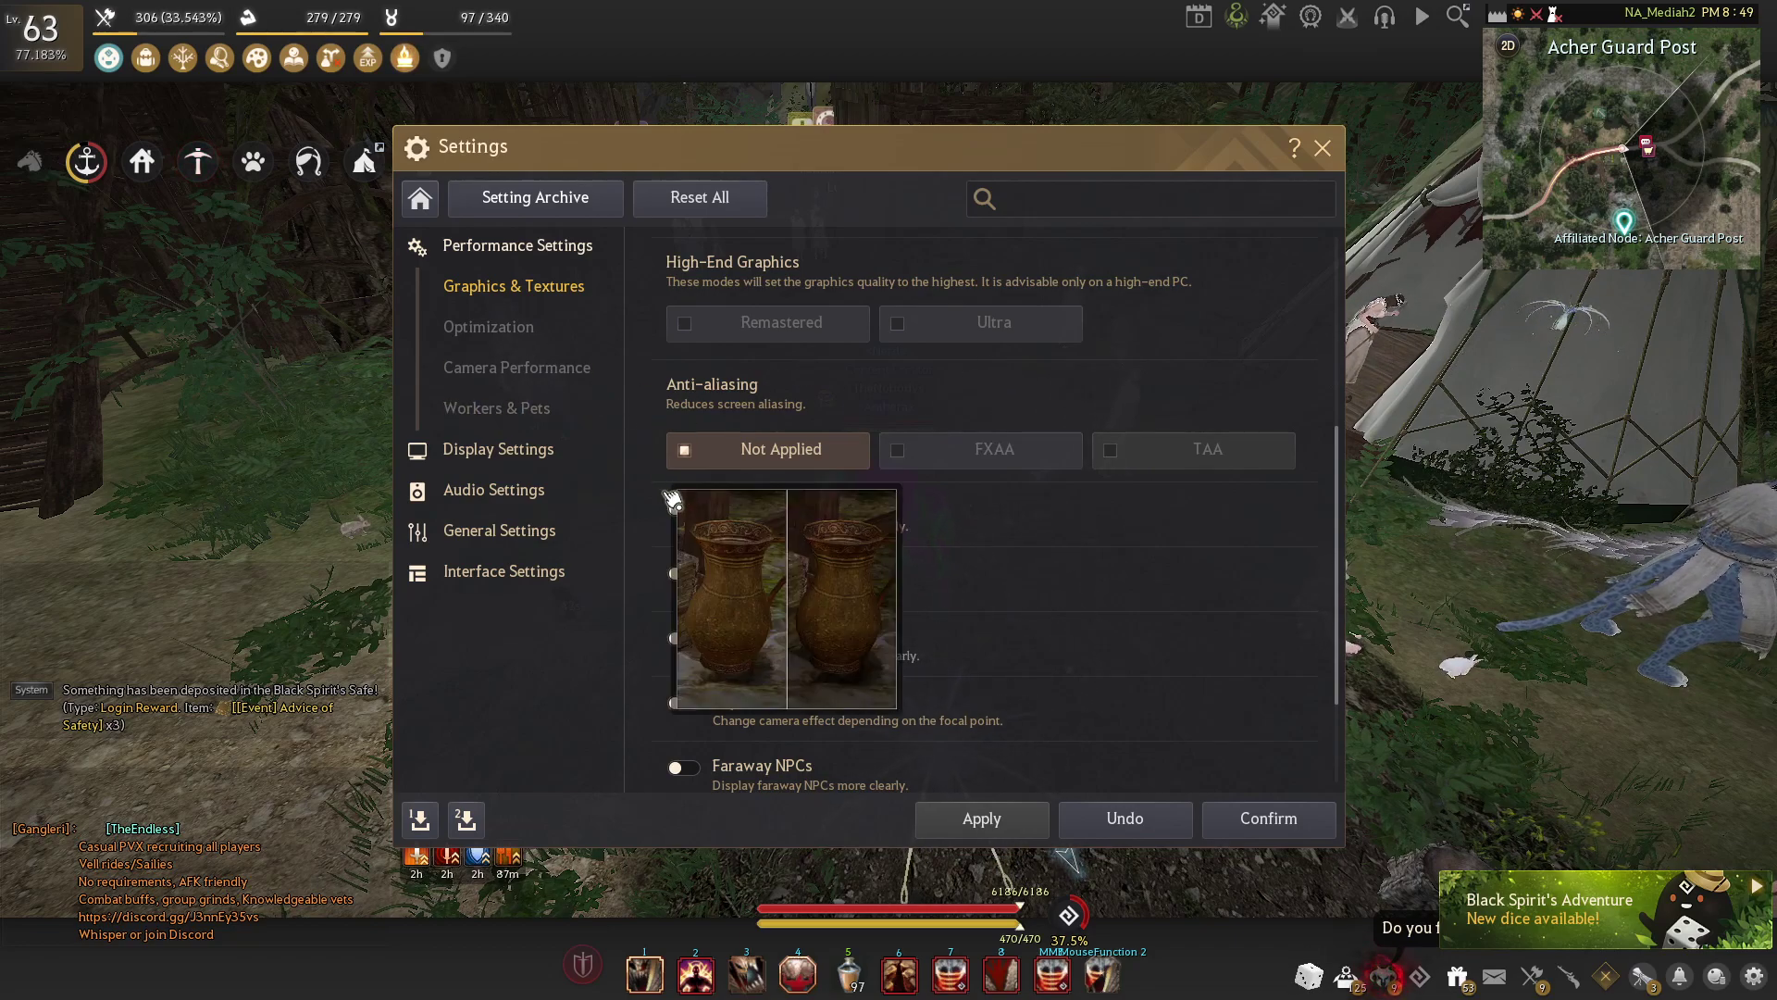
{"action": "mouse_move", "coordinate": [774, 539]}
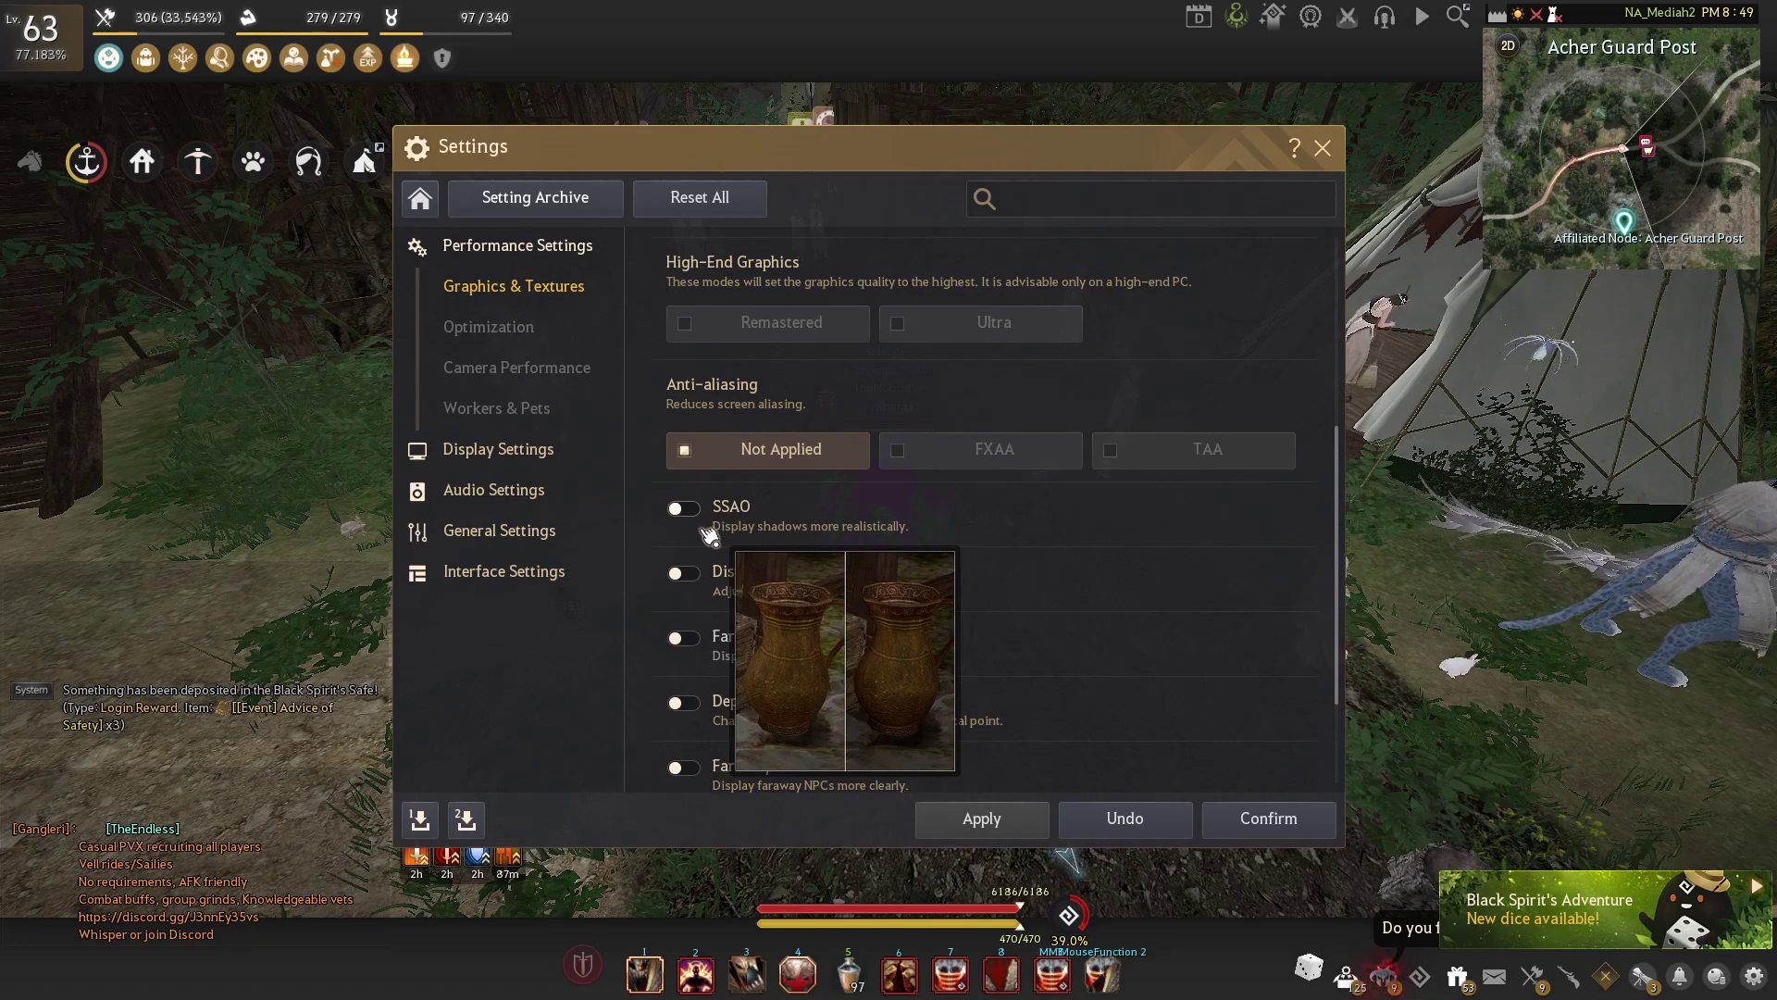
{"action": "scroll", "coordinate": [646, 563], "scroll_direction": "down", "scroll_amount": 2}
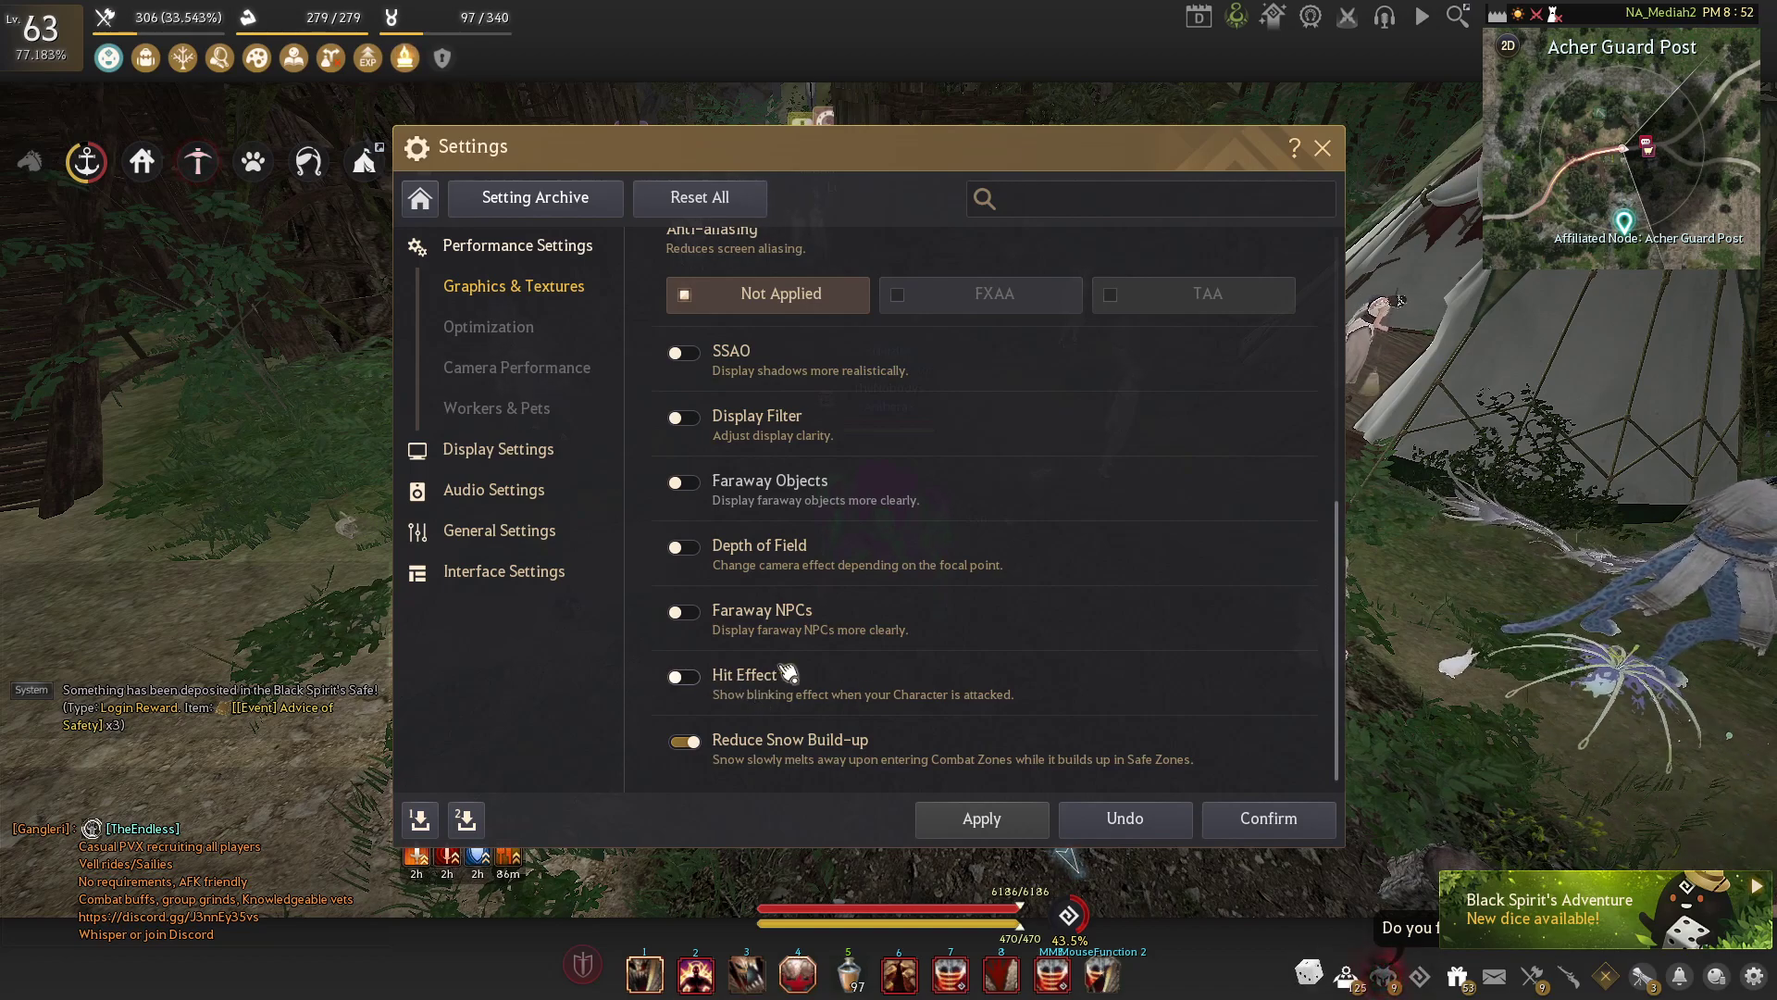
Examine the Optimization settings, covering Auto Frame Optimization, Upscale, Low-power Option, Attack Decisions, Miss Effect and Performance Optimization
{"action": "left_click", "coordinate": [498, 330]}
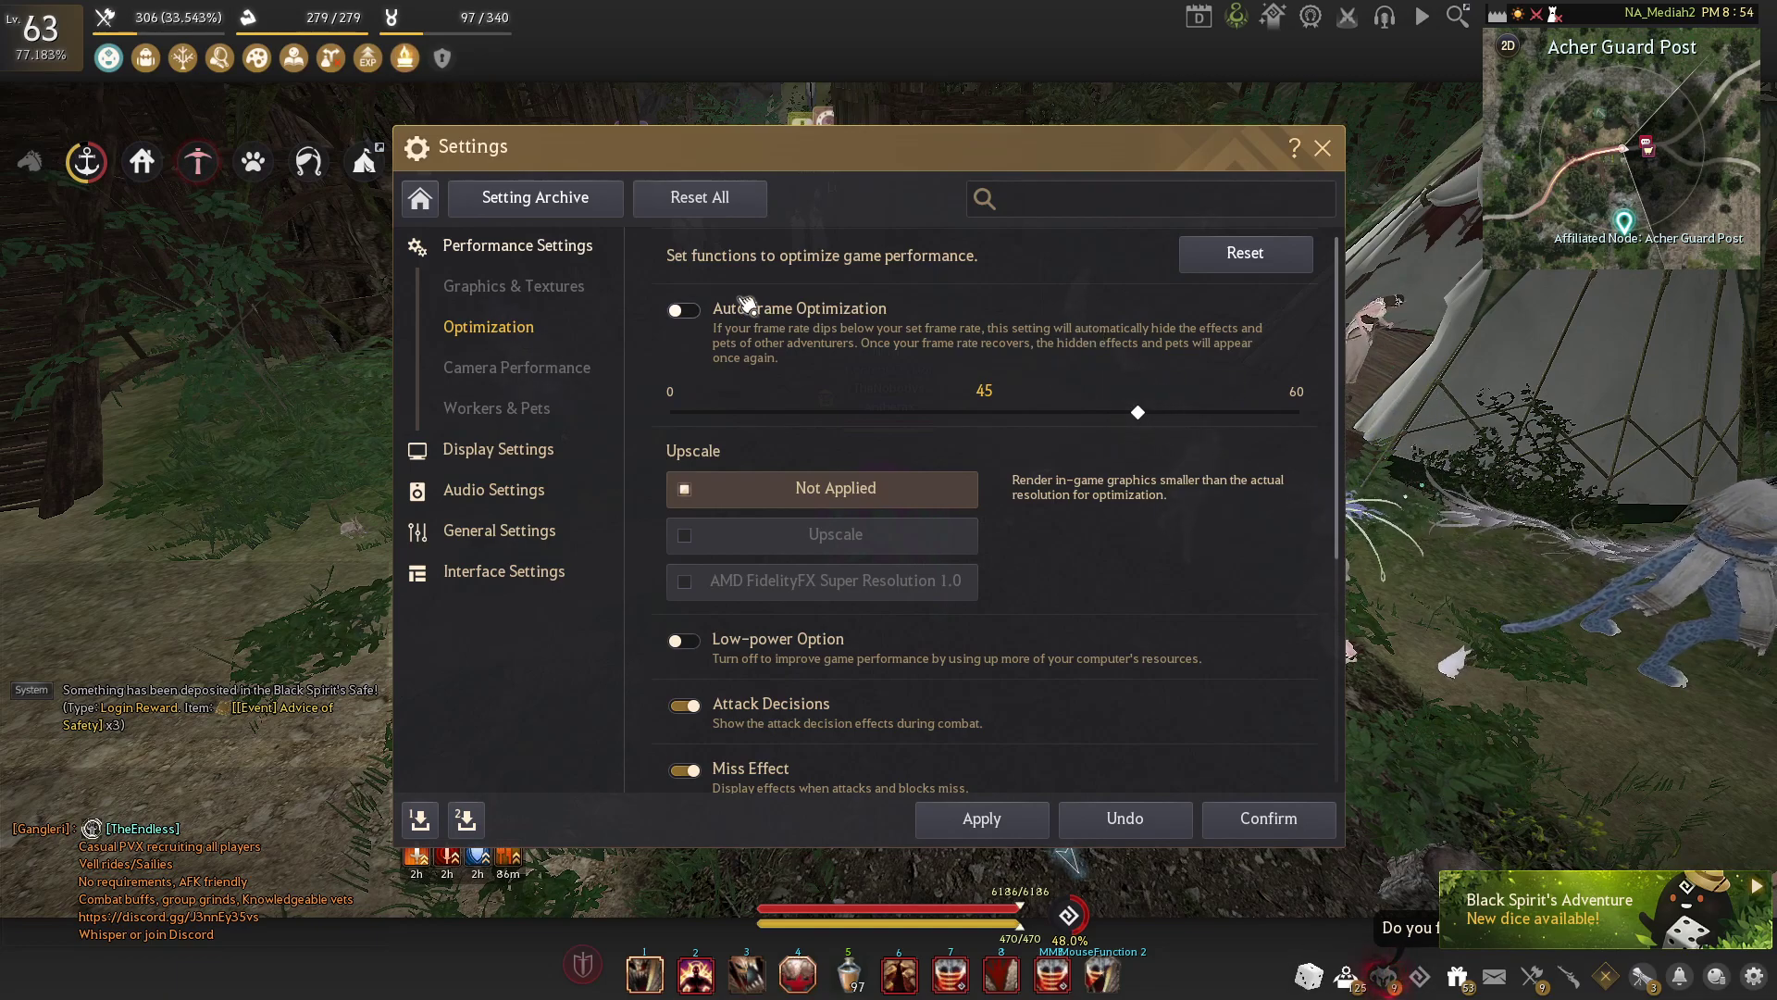
{"action": "scroll", "coordinate": [740, 320], "scroll_direction": "down", "scroll_amount": 2}
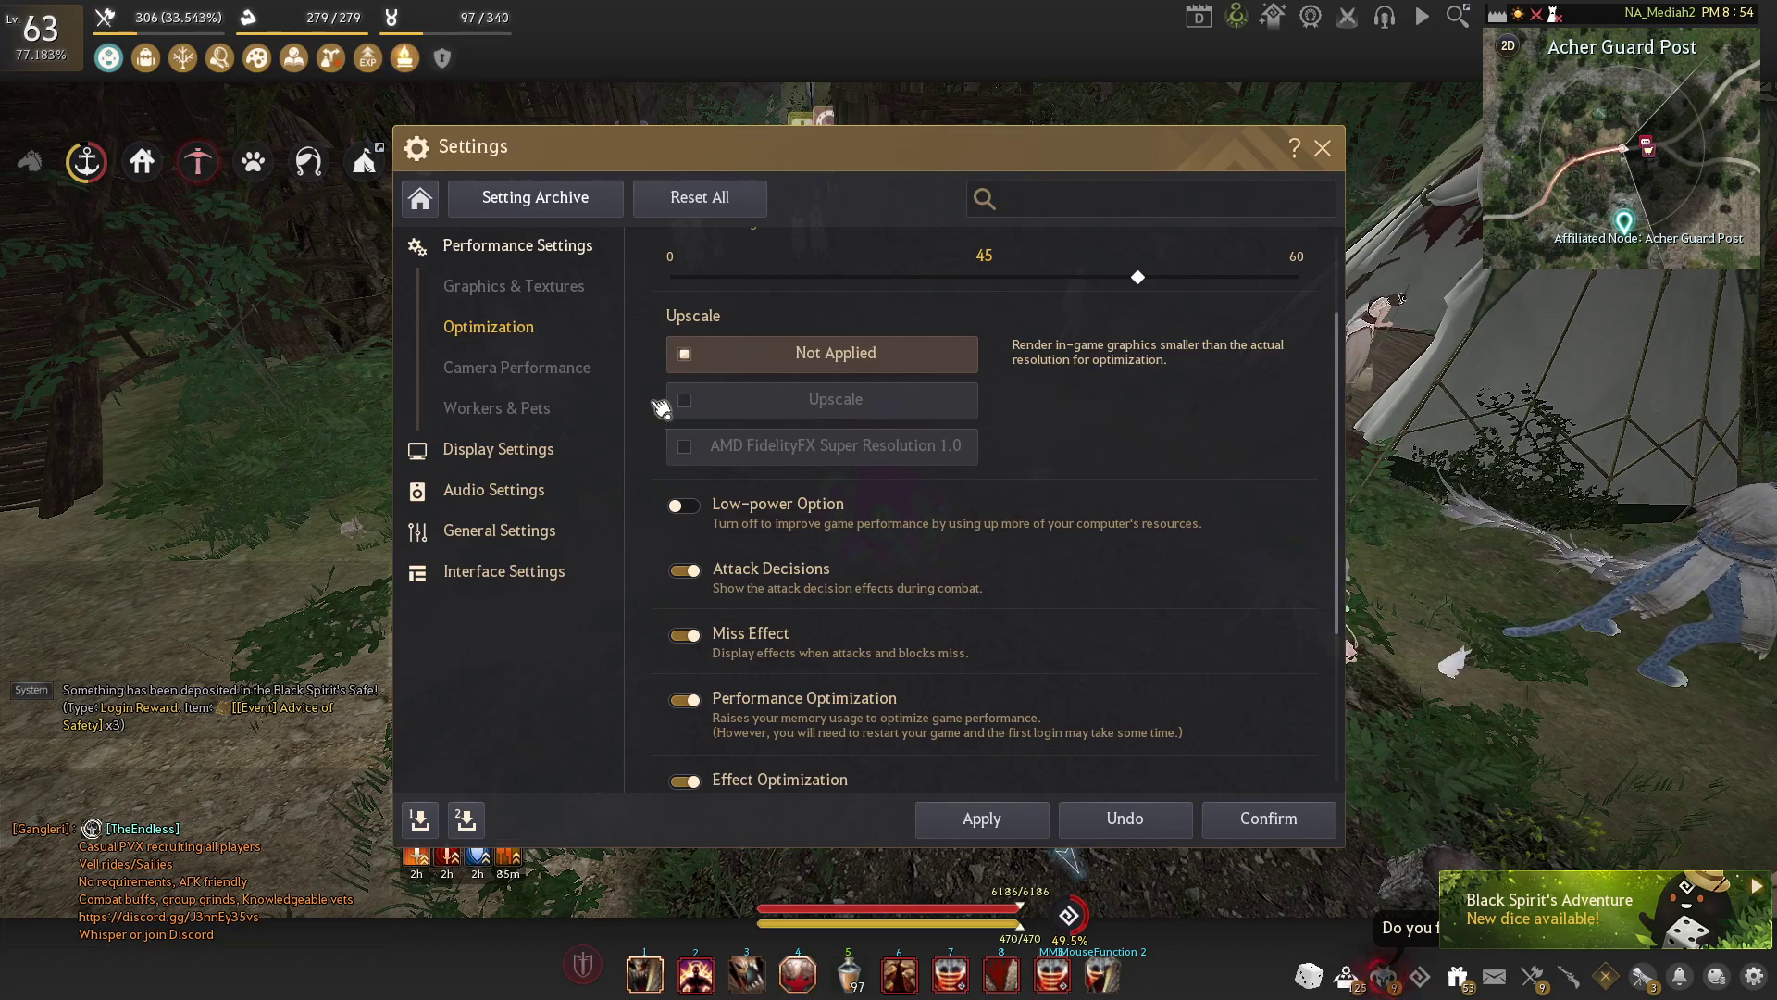
{"action": "scroll", "coordinate": [661, 409], "scroll_direction": "down", "scroll_amount": 3}
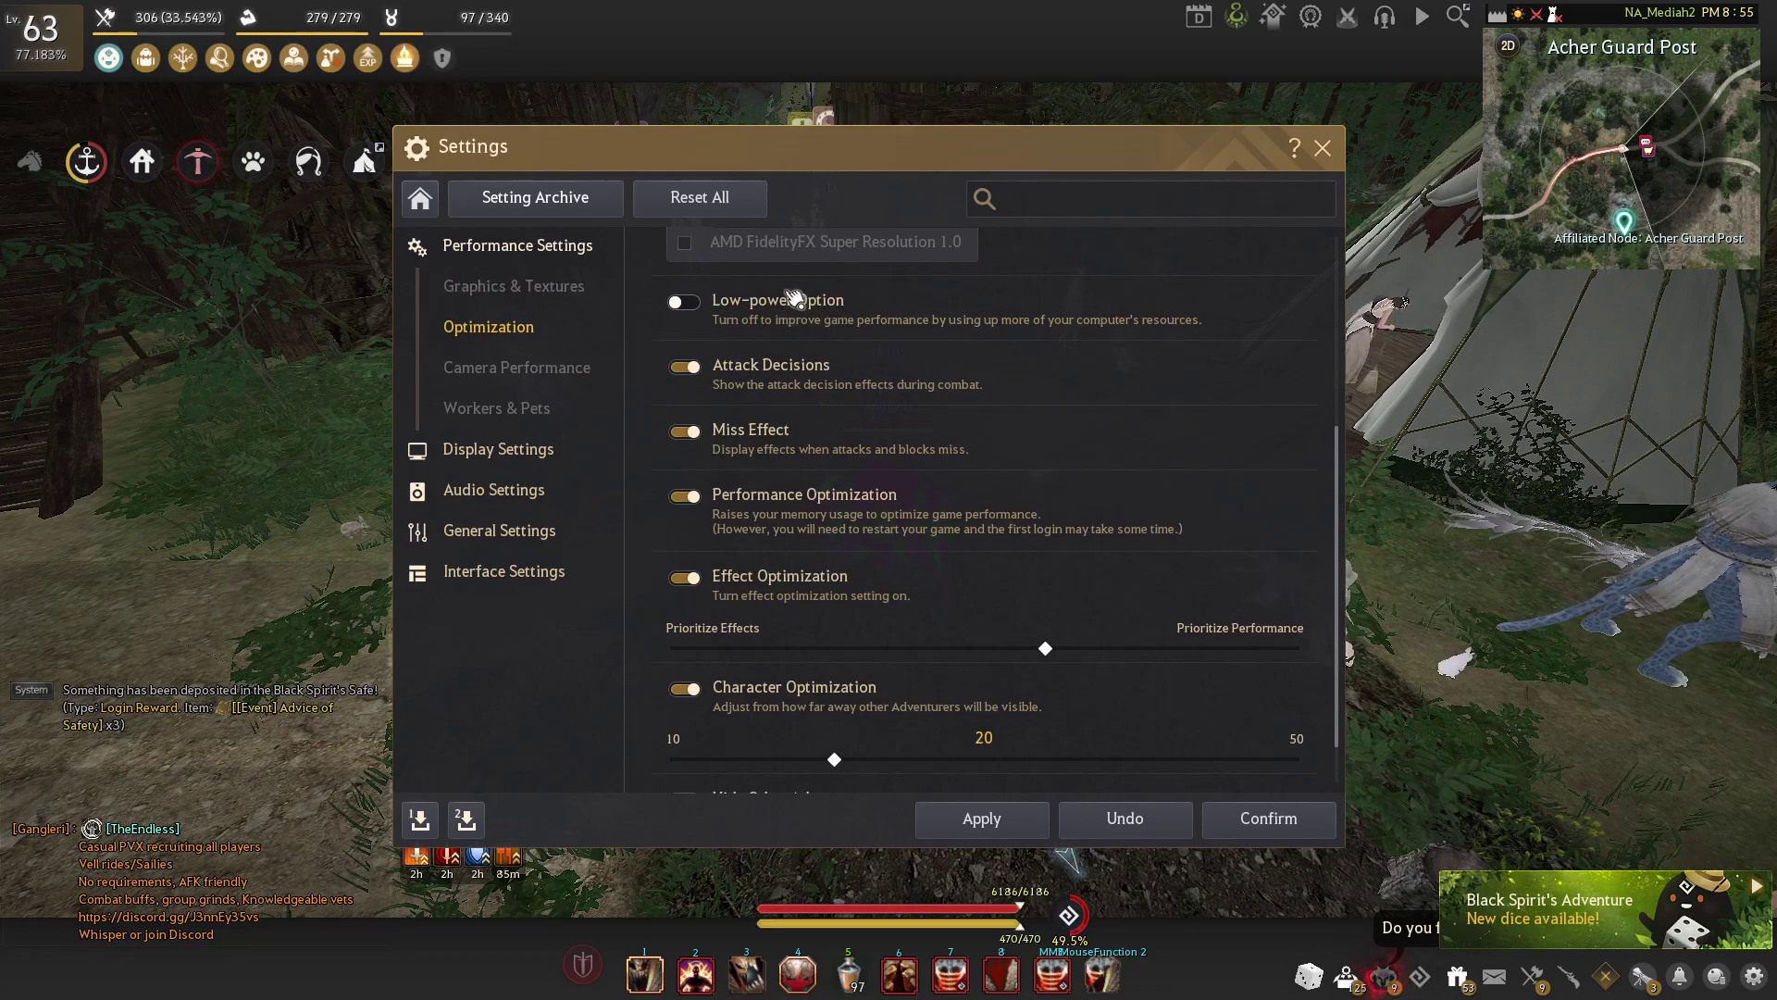
{"action": "scroll", "coordinate": [745, 318], "scroll_direction": "up", "scroll_amount": 1}
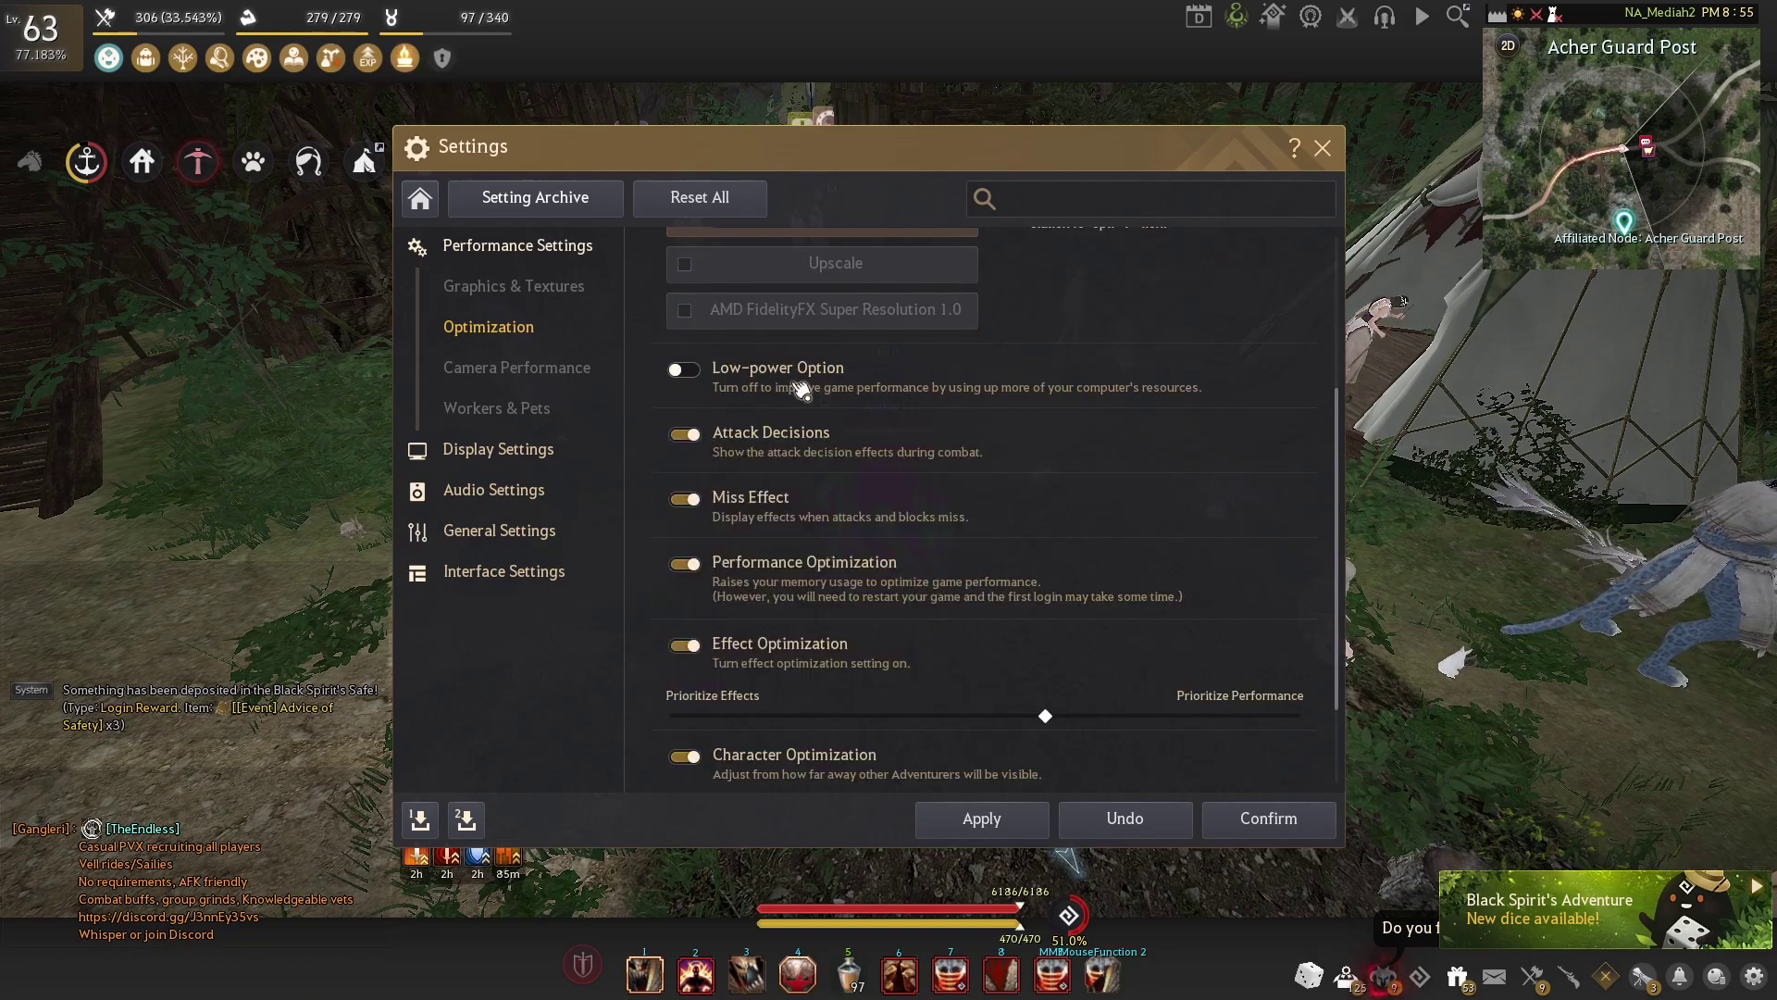
{"action": "scroll", "coordinate": [667, 369], "scroll_direction": "down", "scroll_amount": 1}
{"action": "mouse_move", "coordinate": [773, 370]}
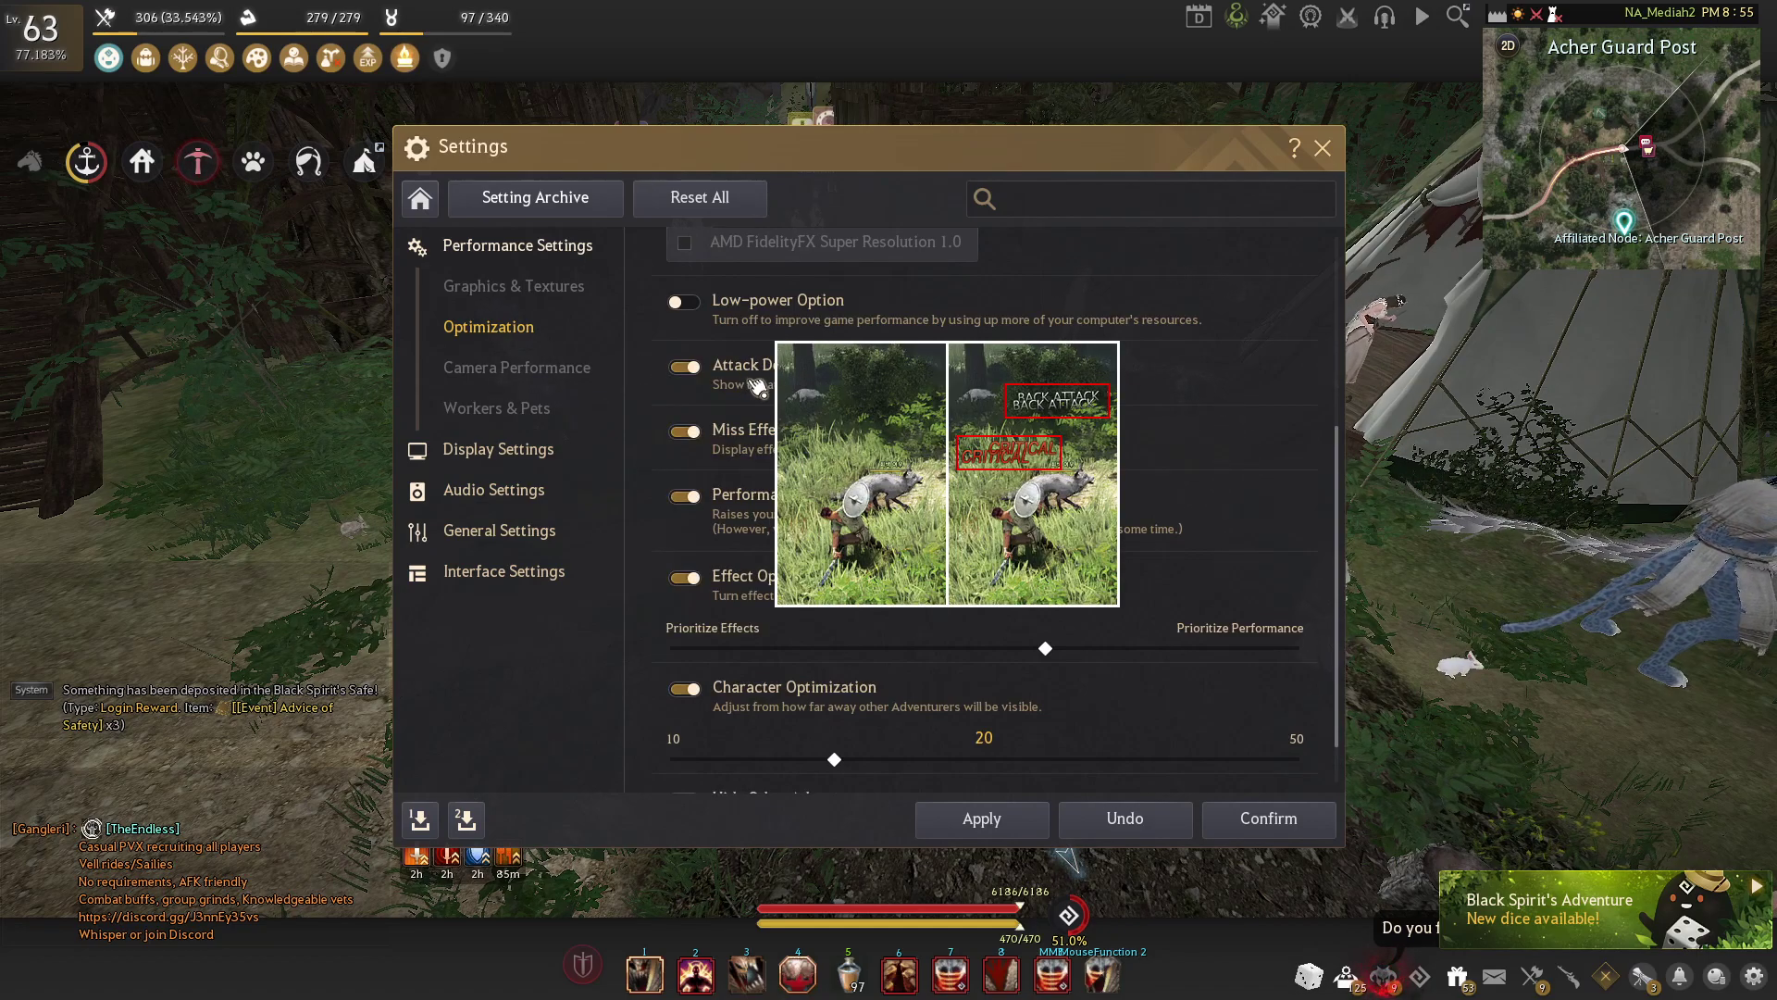
{"action": "mouse_move", "coordinate": [762, 452]}
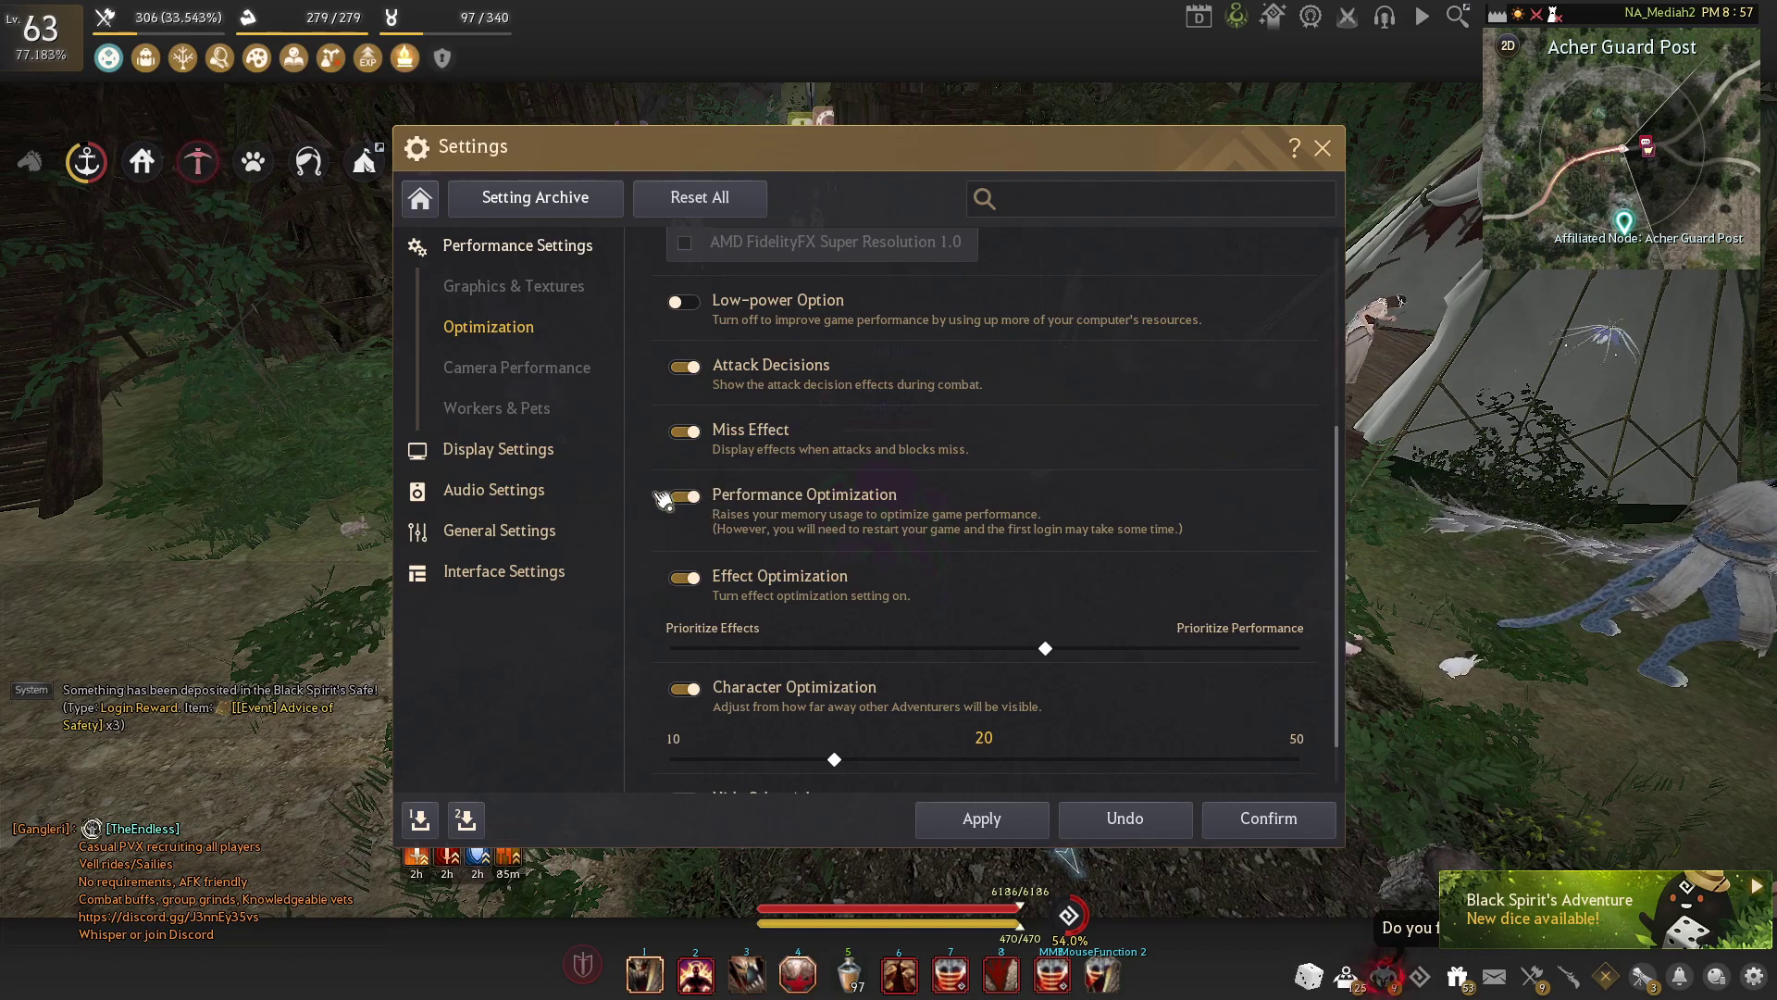
Shift the Effect Optimization slider slightly toward Prioritize Effects, and switch Character Optimization off and back on
{"action": "scroll", "coordinate": [759, 500], "scroll_direction": "down", "scroll_amount": 2}
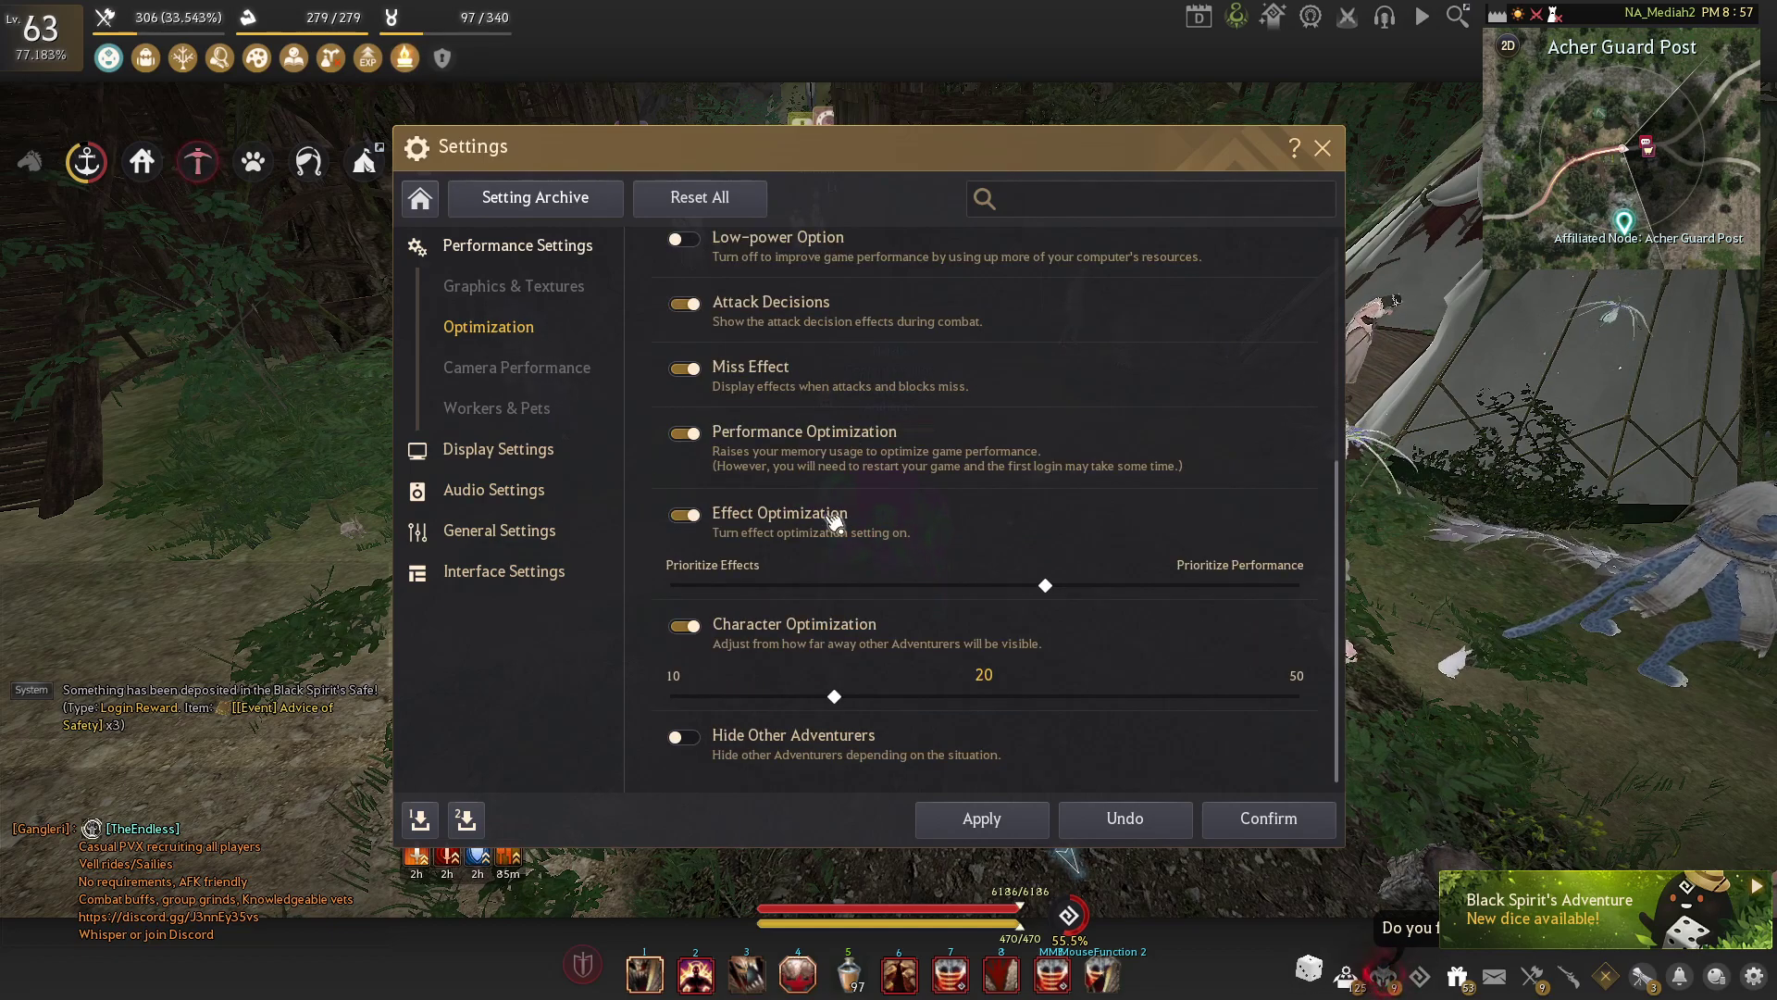
{"action": "left_click_drag", "start_coordinate": [1047, 586], "coordinate": [1003, 584]}
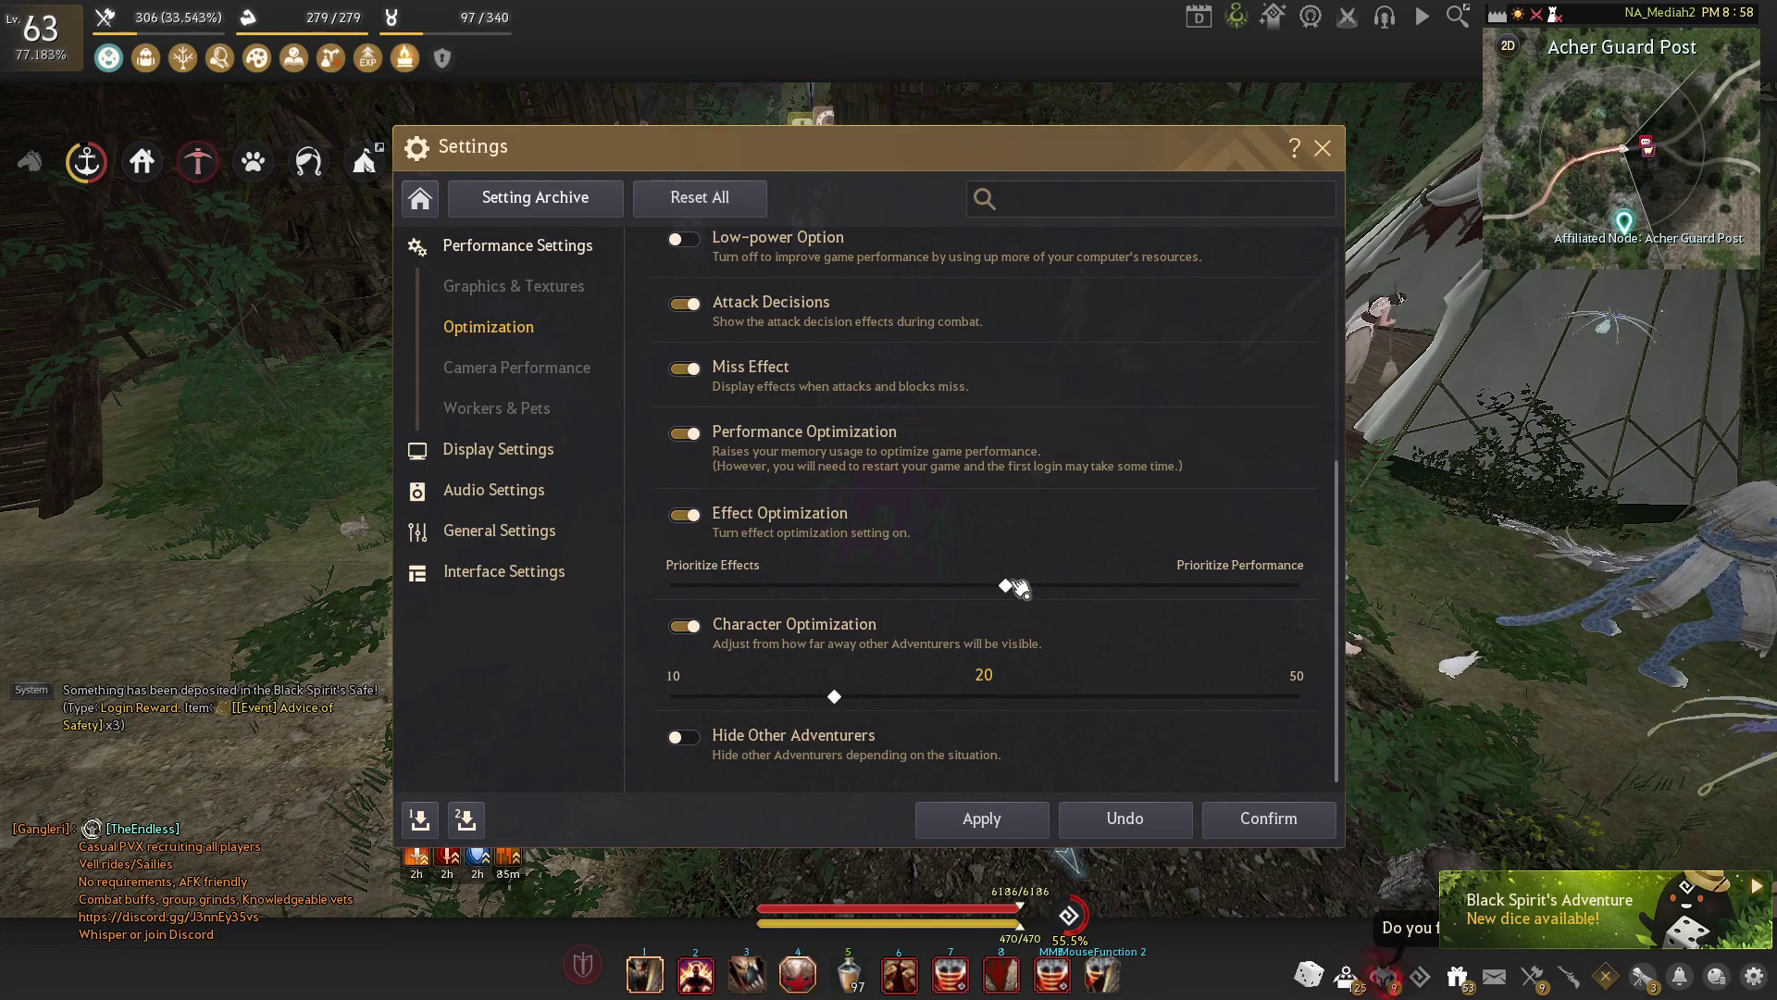
{"action": "mouse_move", "coordinate": [1029, 588]}
{"action": "left_mouse_down"}
{"action": "mouse_move", "coordinate": [1309, 574]}
{"action": "mouse_move", "coordinate": [1031, 586]}
{"action": "left_mouse_up"}
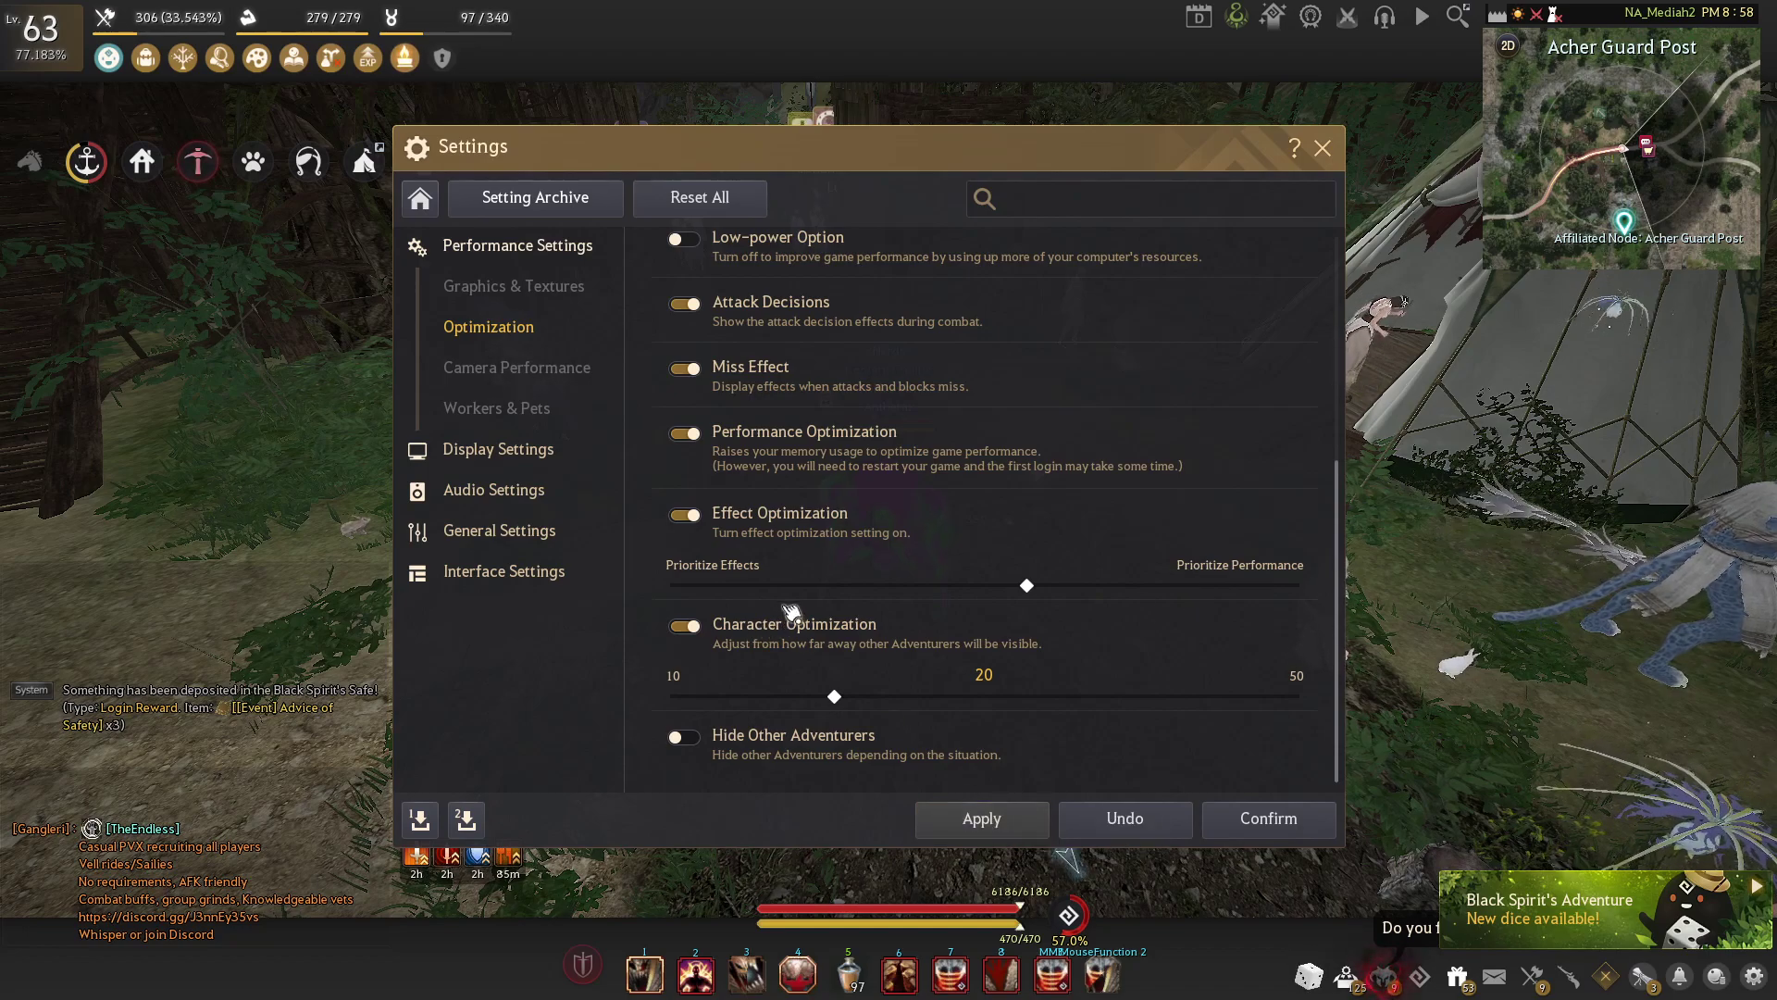
{"action": "left_click", "coordinate": [685, 627]}
{"action": "left_click", "coordinate": [683, 629]}
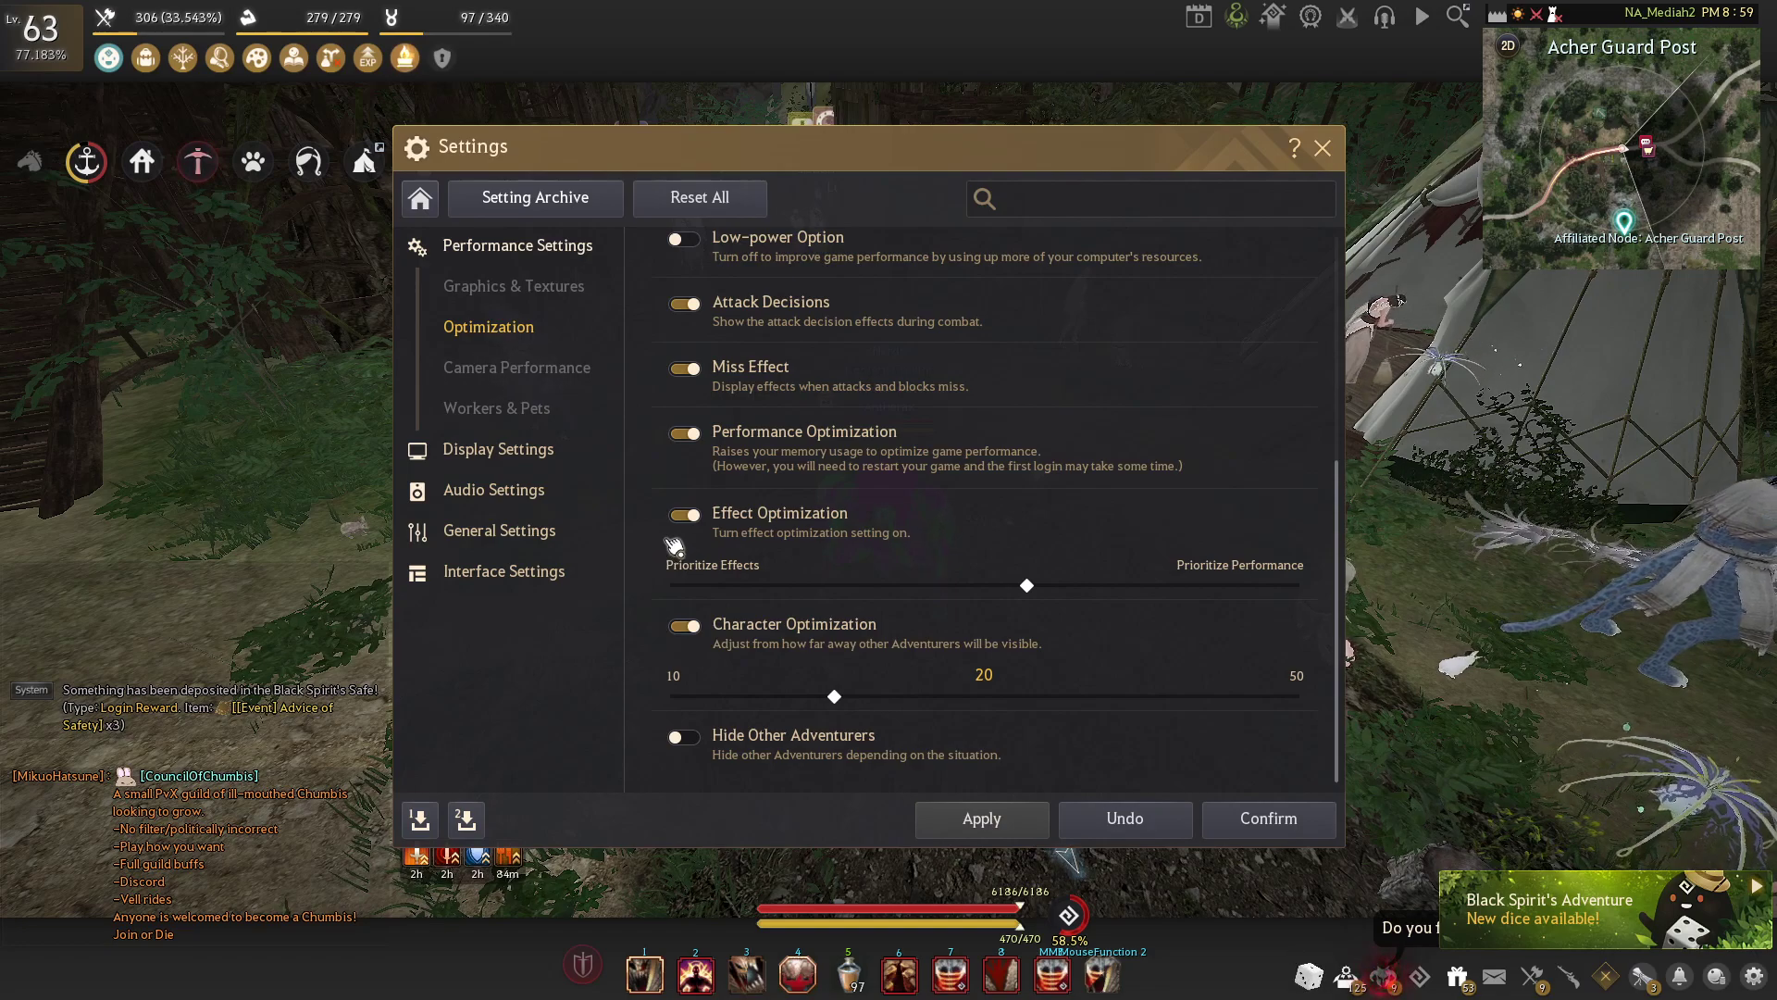
Enable Hide Other Adventurers in the Optimization settings and apply the change
{"action": "left_click", "coordinate": [685, 737]}
{"action": "left_click", "coordinate": [983, 815]}
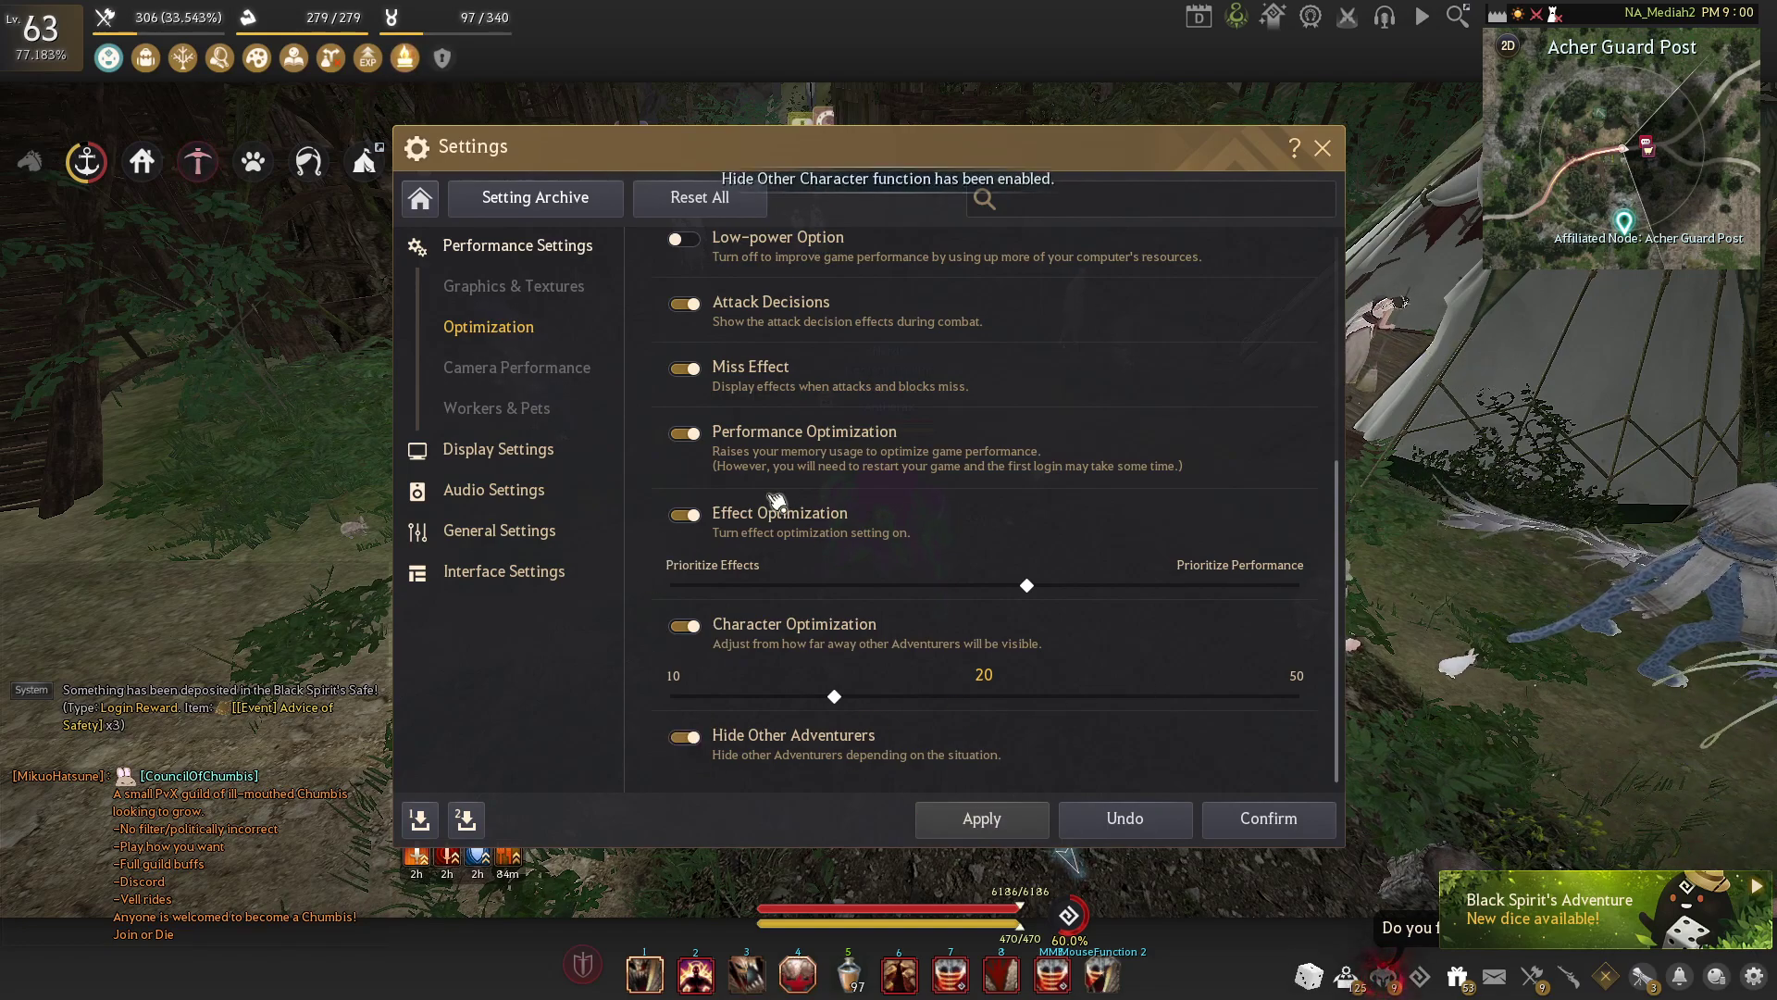
{"action": "left_click", "coordinate": [511, 366]}
{"action": "left_click", "coordinate": [490, 330]}
{"action": "scroll", "coordinate": [505, 356], "scroll_direction": "down", "scroll_amount": 5}
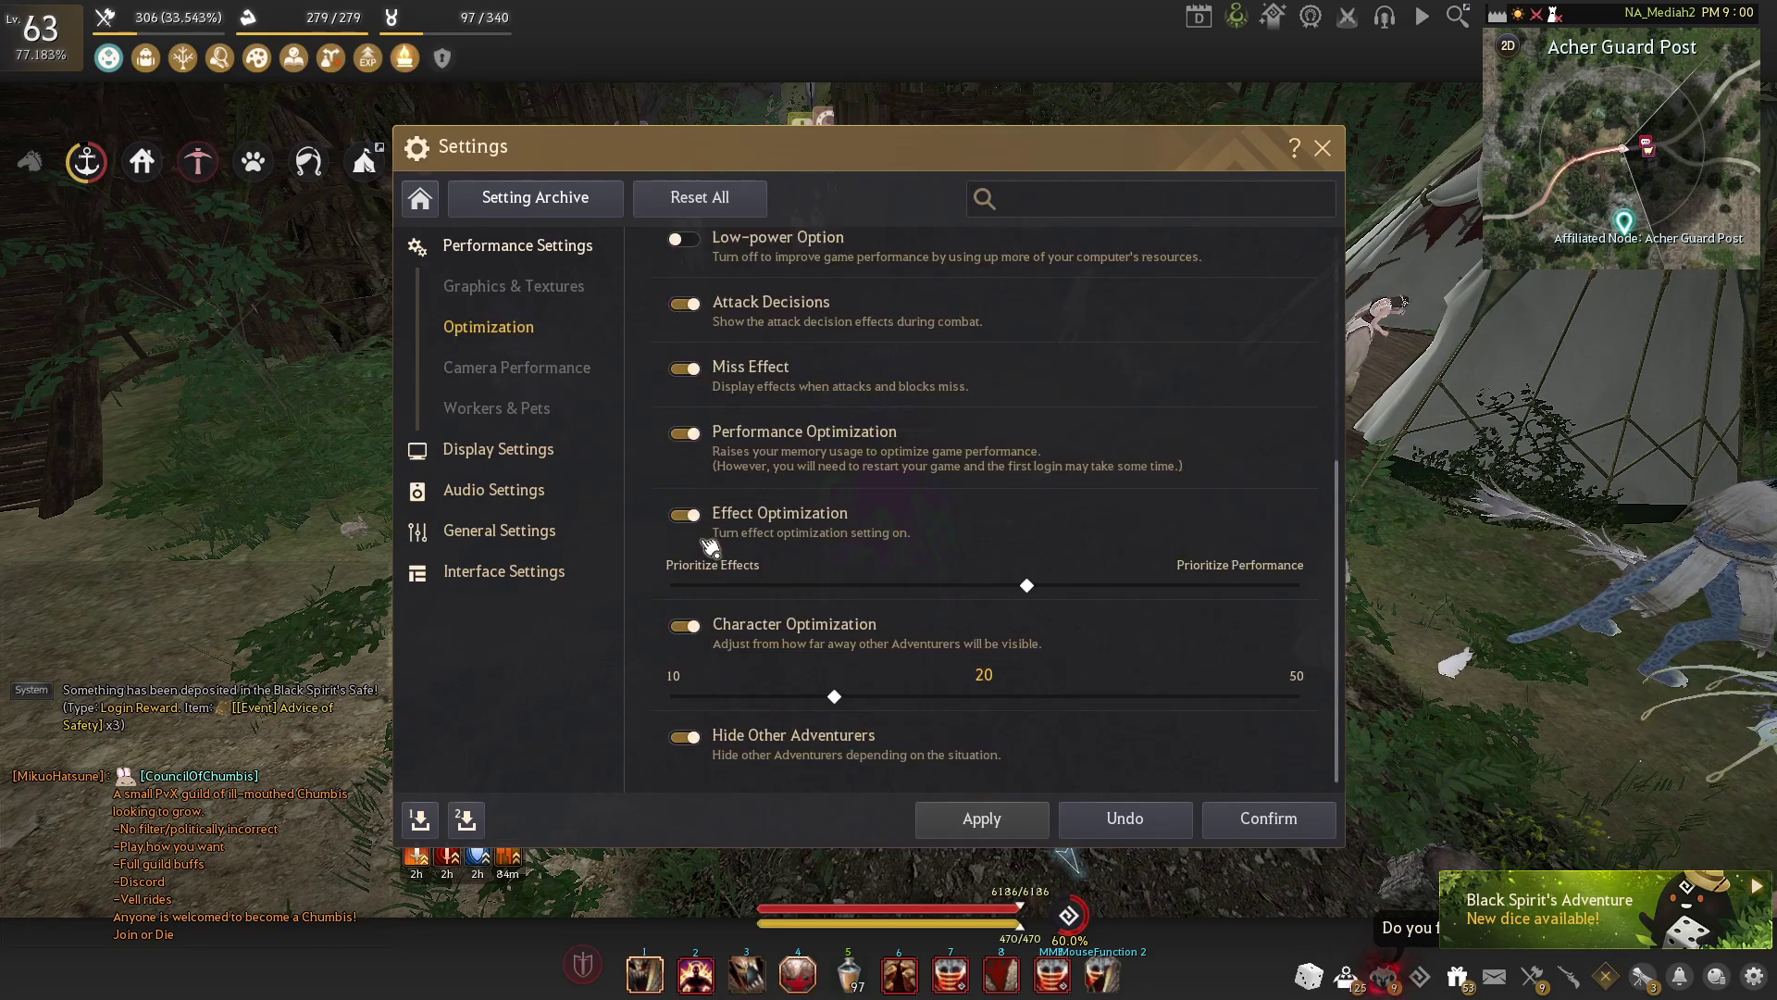
In the Camera Performance settings, set Camera Vision Range to 100 and Overall Camera Effect to 0
{"action": "left_click", "coordinate": [511, 367]}
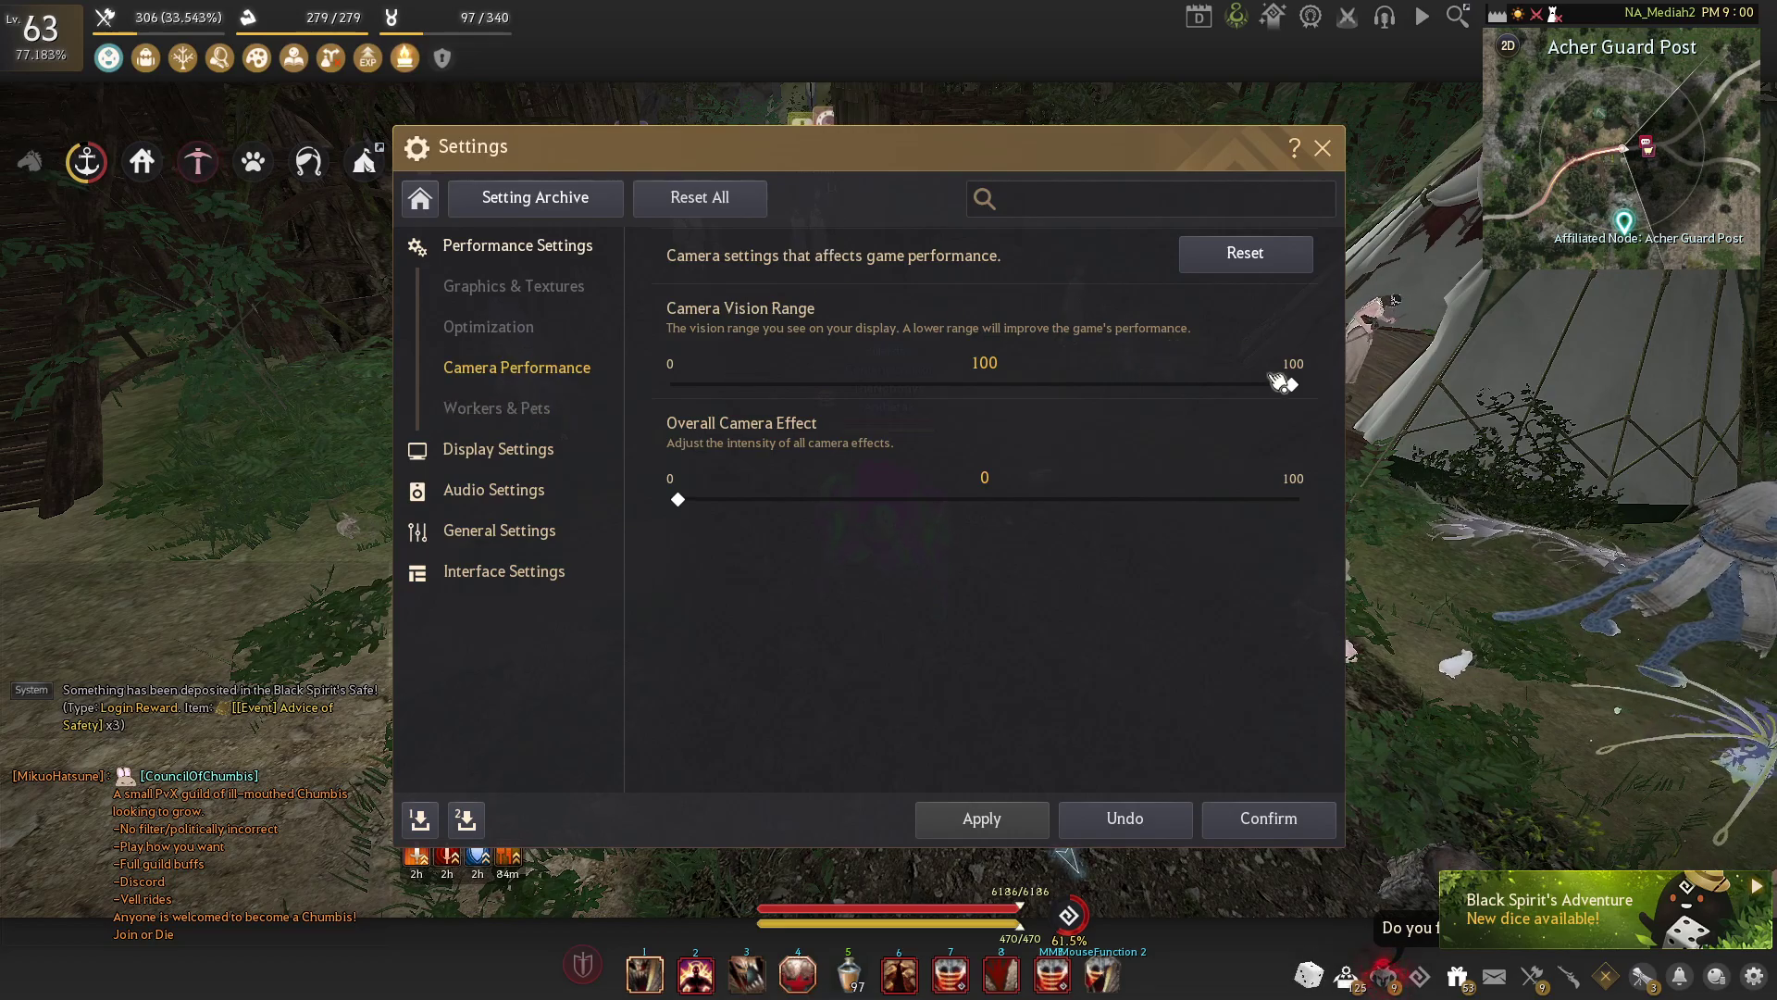
{"action": "mouse_move", "coordinate": [1305, 393]}
{"action": "left_mouse_down"}
{"action": "mouse_move", "coordinate": [718, 387]}
{"action": "mouse_move", "coordinate": [1296, 387]}
{"action": "left_mouse_up"}
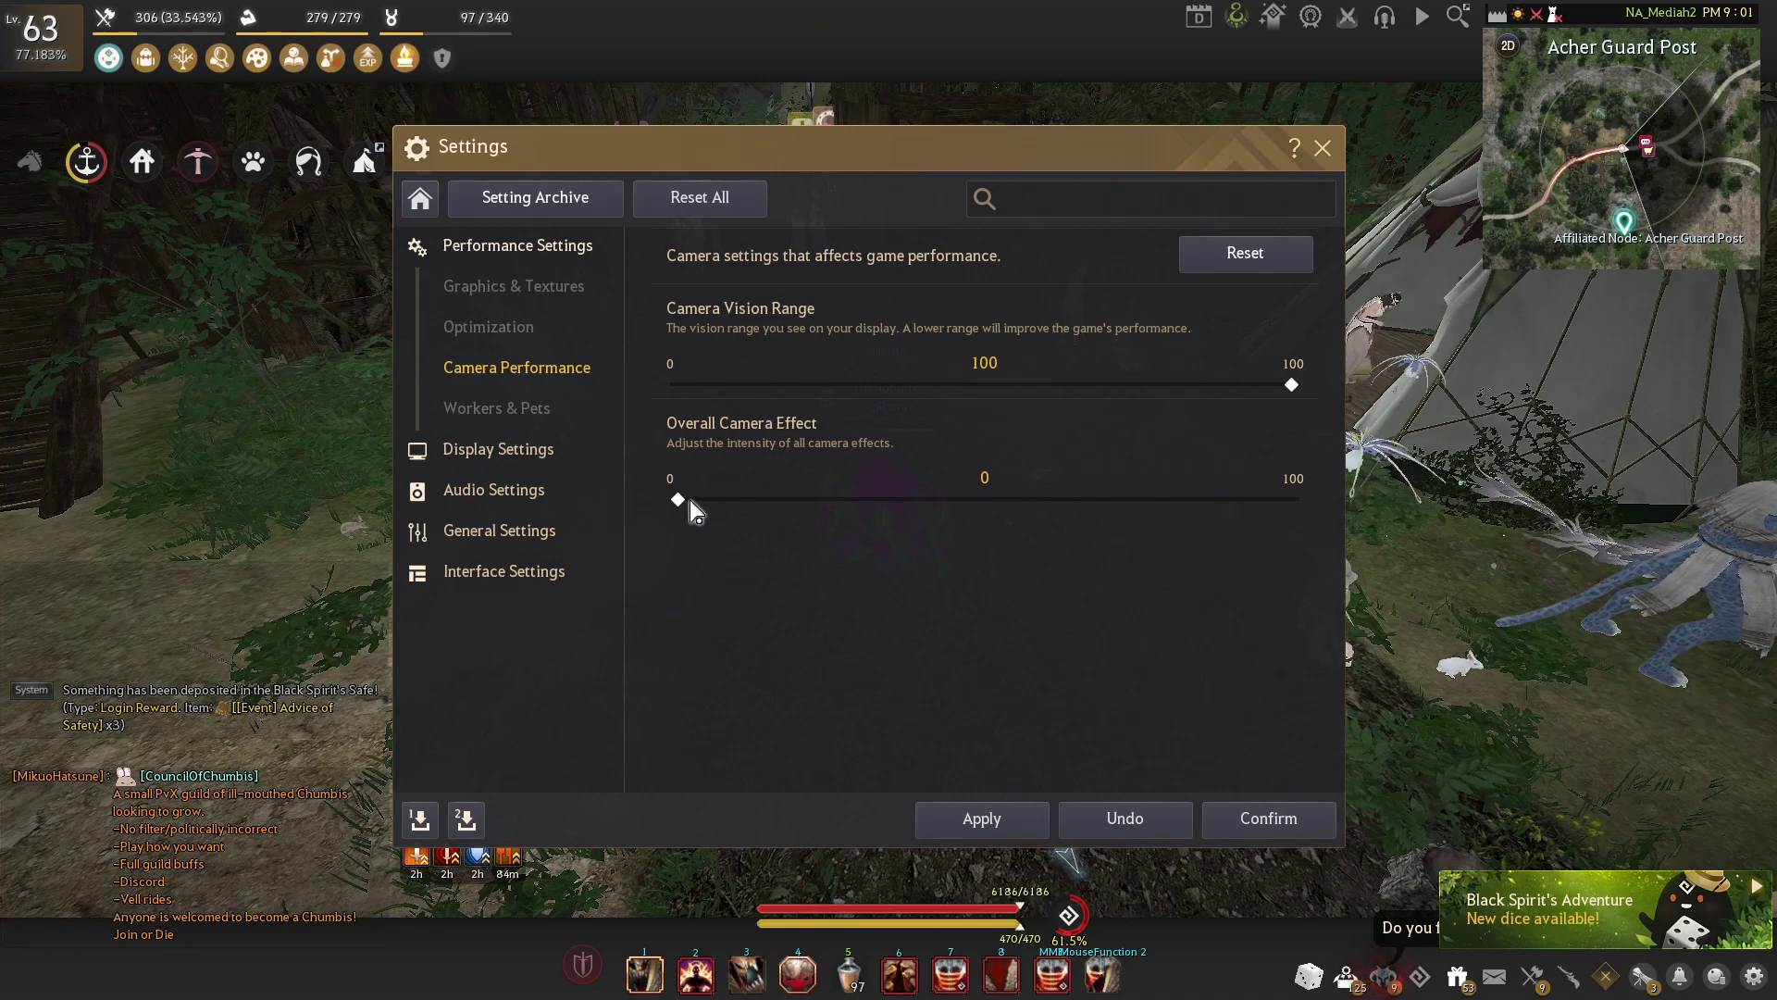
{"action": "left_click_drag", "start_coordinate": [686, 503], "coordinate": [587, 500]}
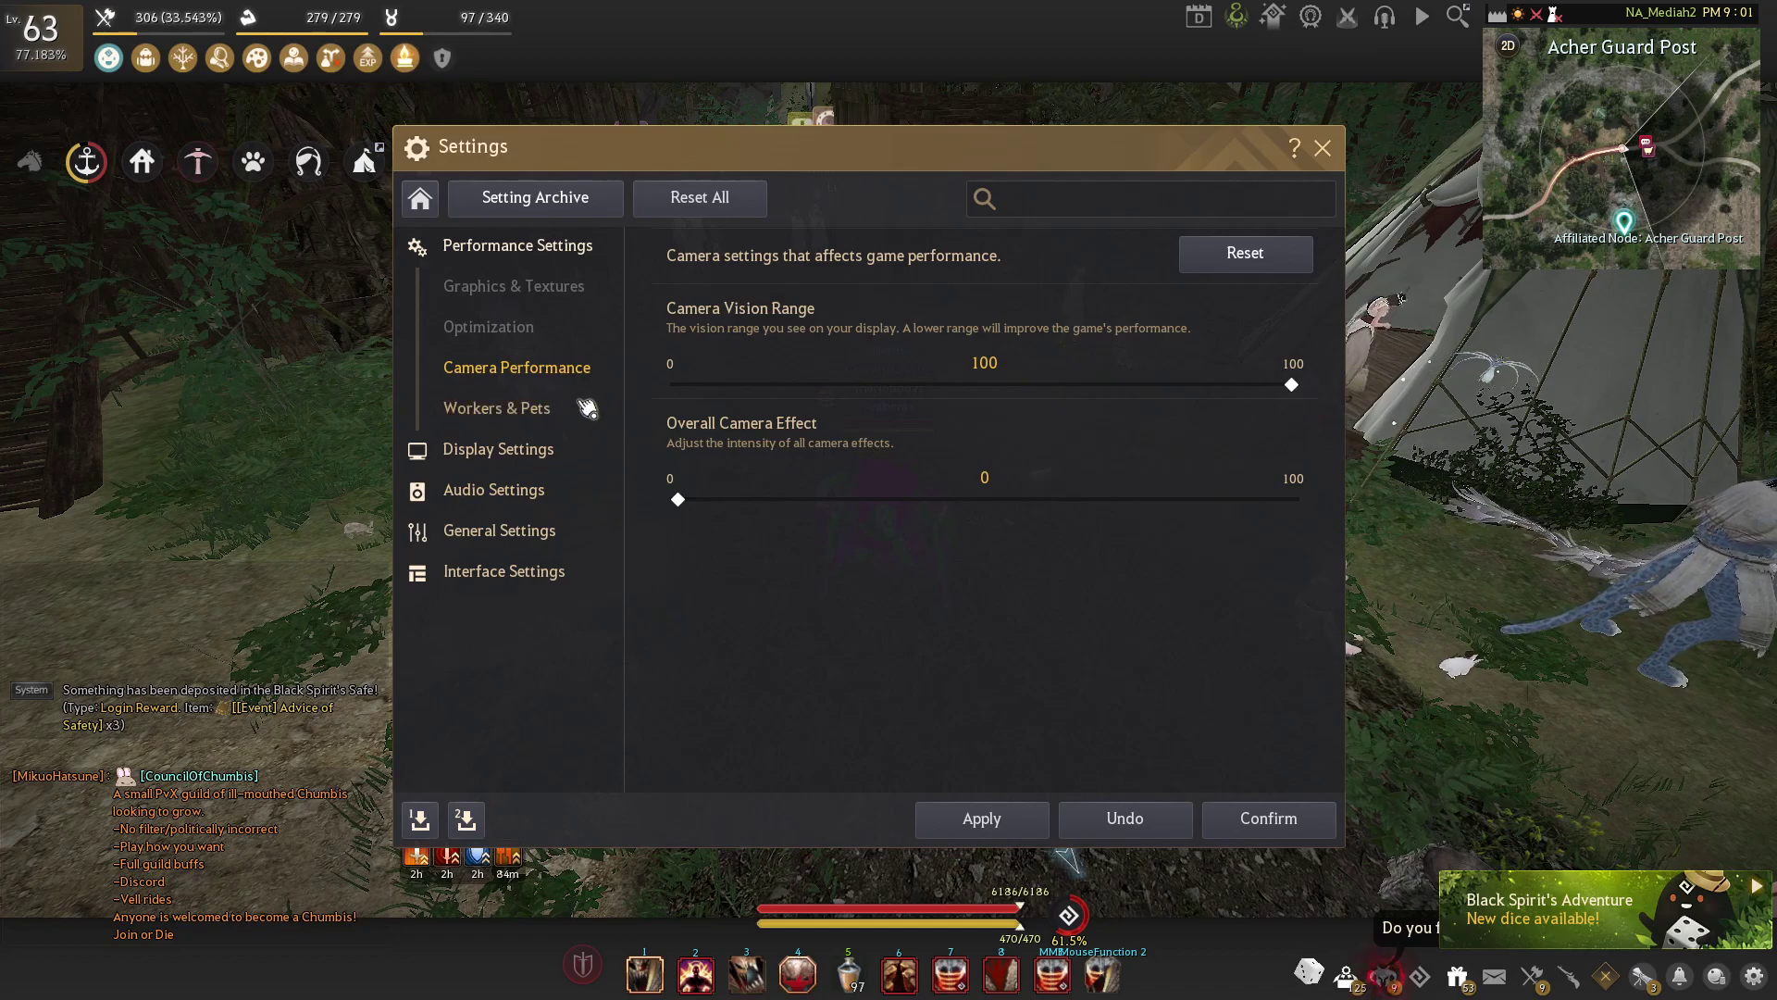
Examine the Workers & Pets settings for Work Progress, pet visibility and Hide Certain NPCs
{"action": "left_click", "coordinate": [523, 411]}
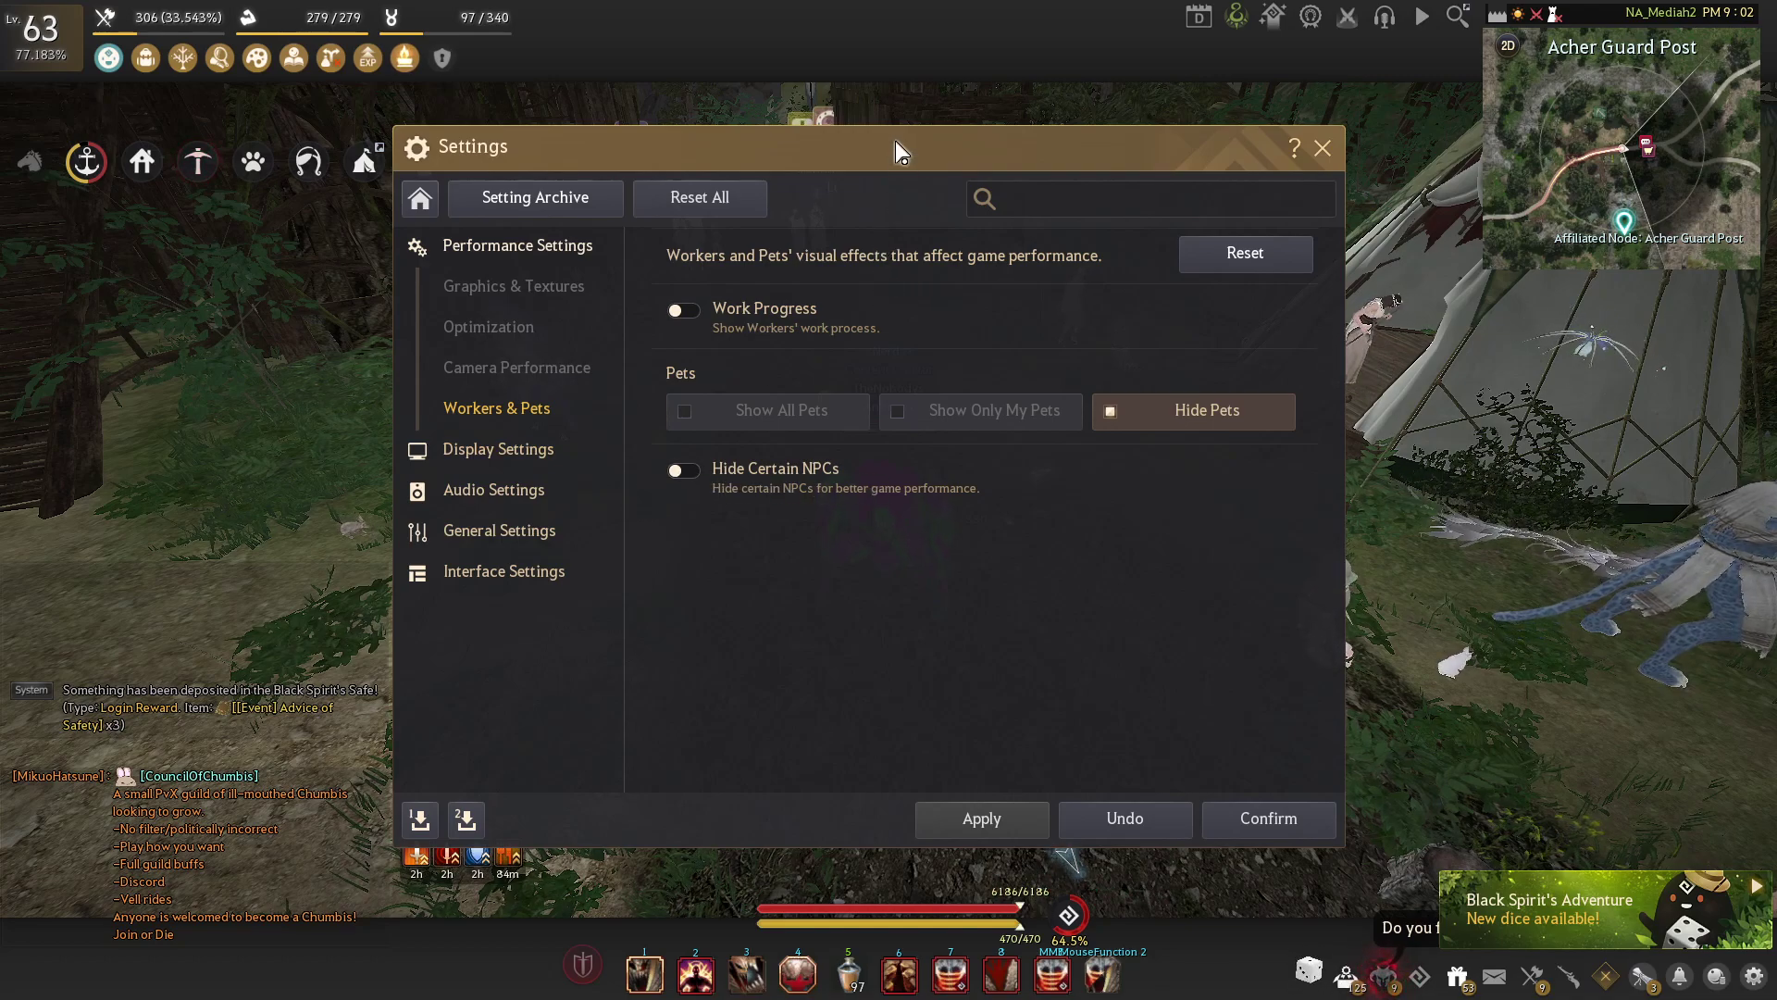
{"action": "mouse_move", "coordinate": [896, 140]}
{"action": "left_mouse_down"}
{"action": "mouse_move", "coordinate": [885, 190]}
{"action": "mouse_move", "coordinate": [909, 132]}
{"action": "left_mouse_up"}
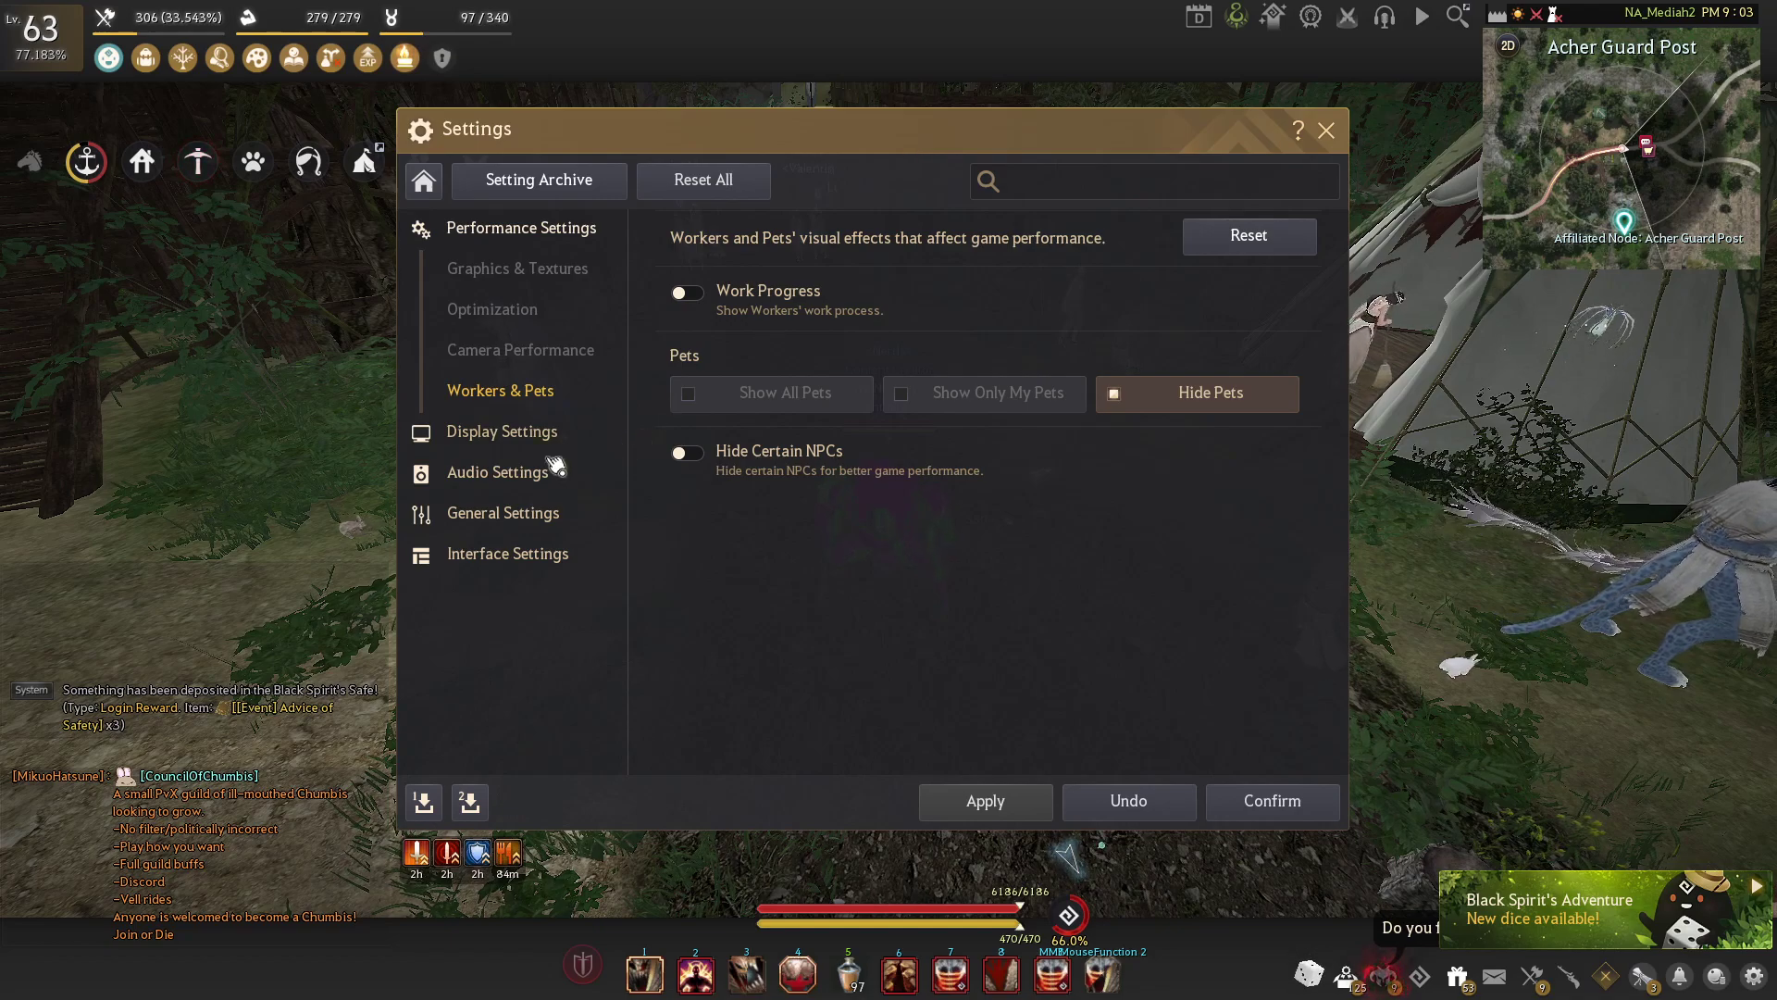
{"action": "left_click_drag", "start_coordinate": [874, 141], "coordinate": [912, 137]}
Examine the Game Window display settings, covering window mode, screen resolution, UI Scale and Crop Mode
{"action": "left_click", "coordinate": [583, 433]}
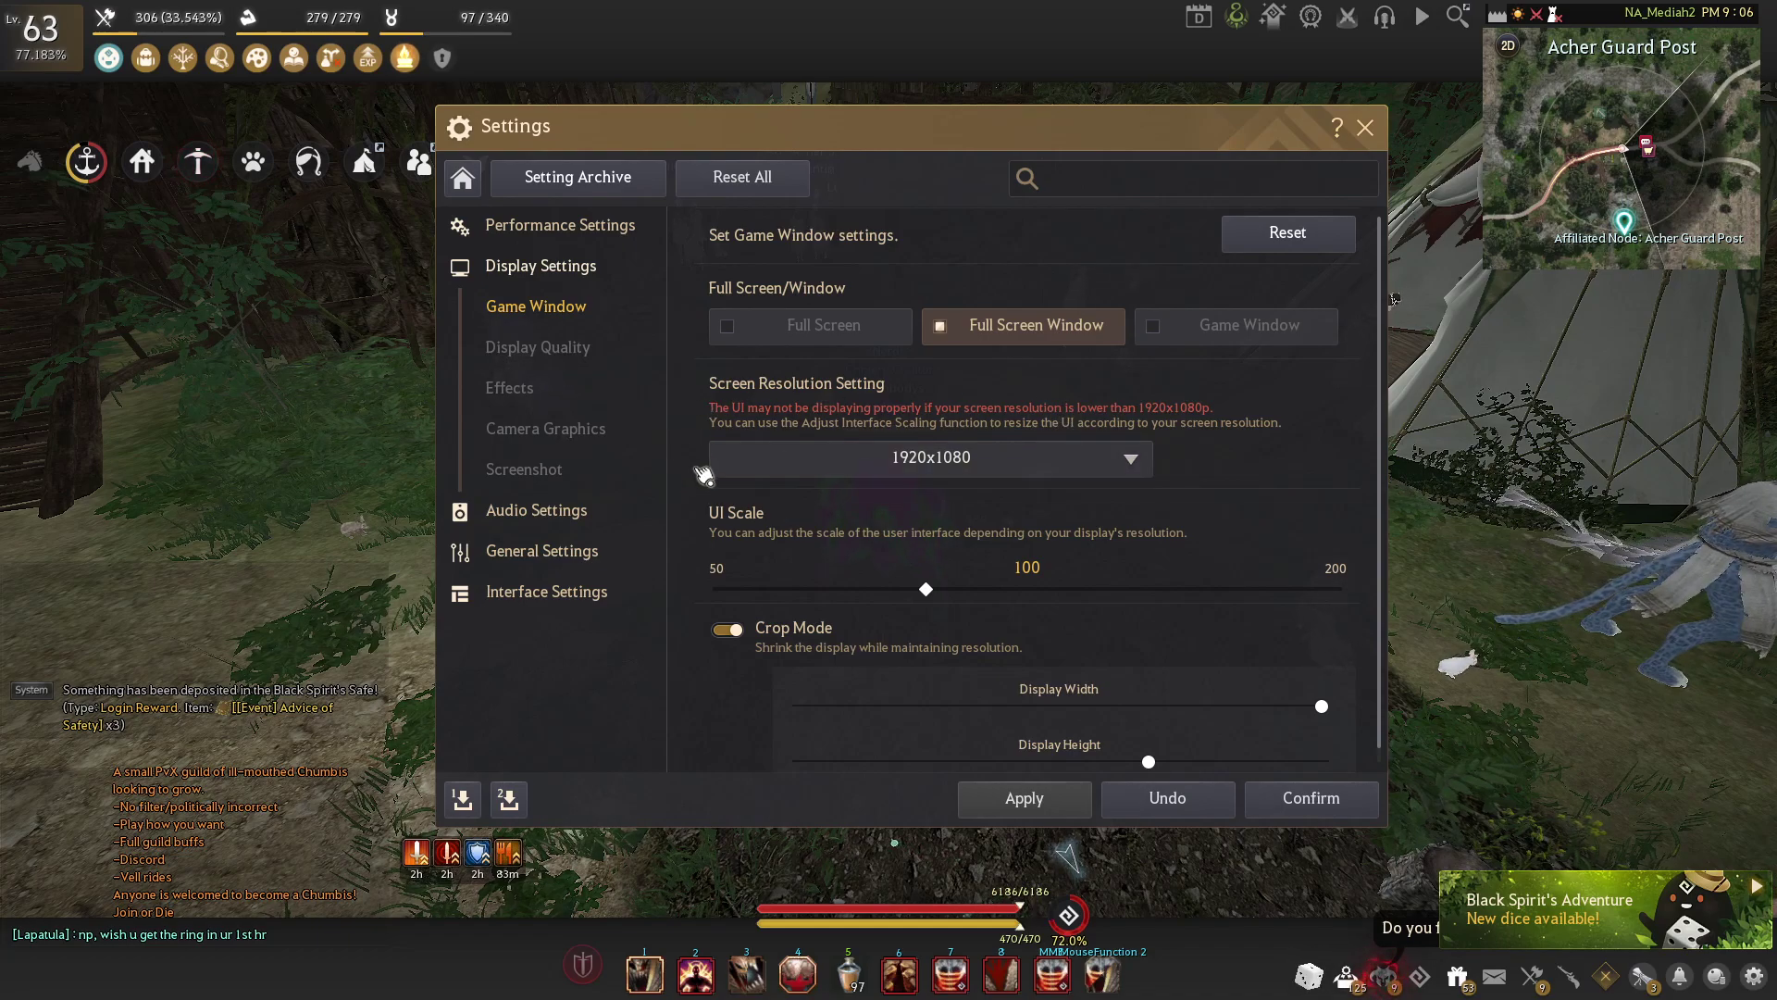
{"action": "scroll", "coordinate": [707, 479], "scroll_direction": "down", "scroll_amount": 1}
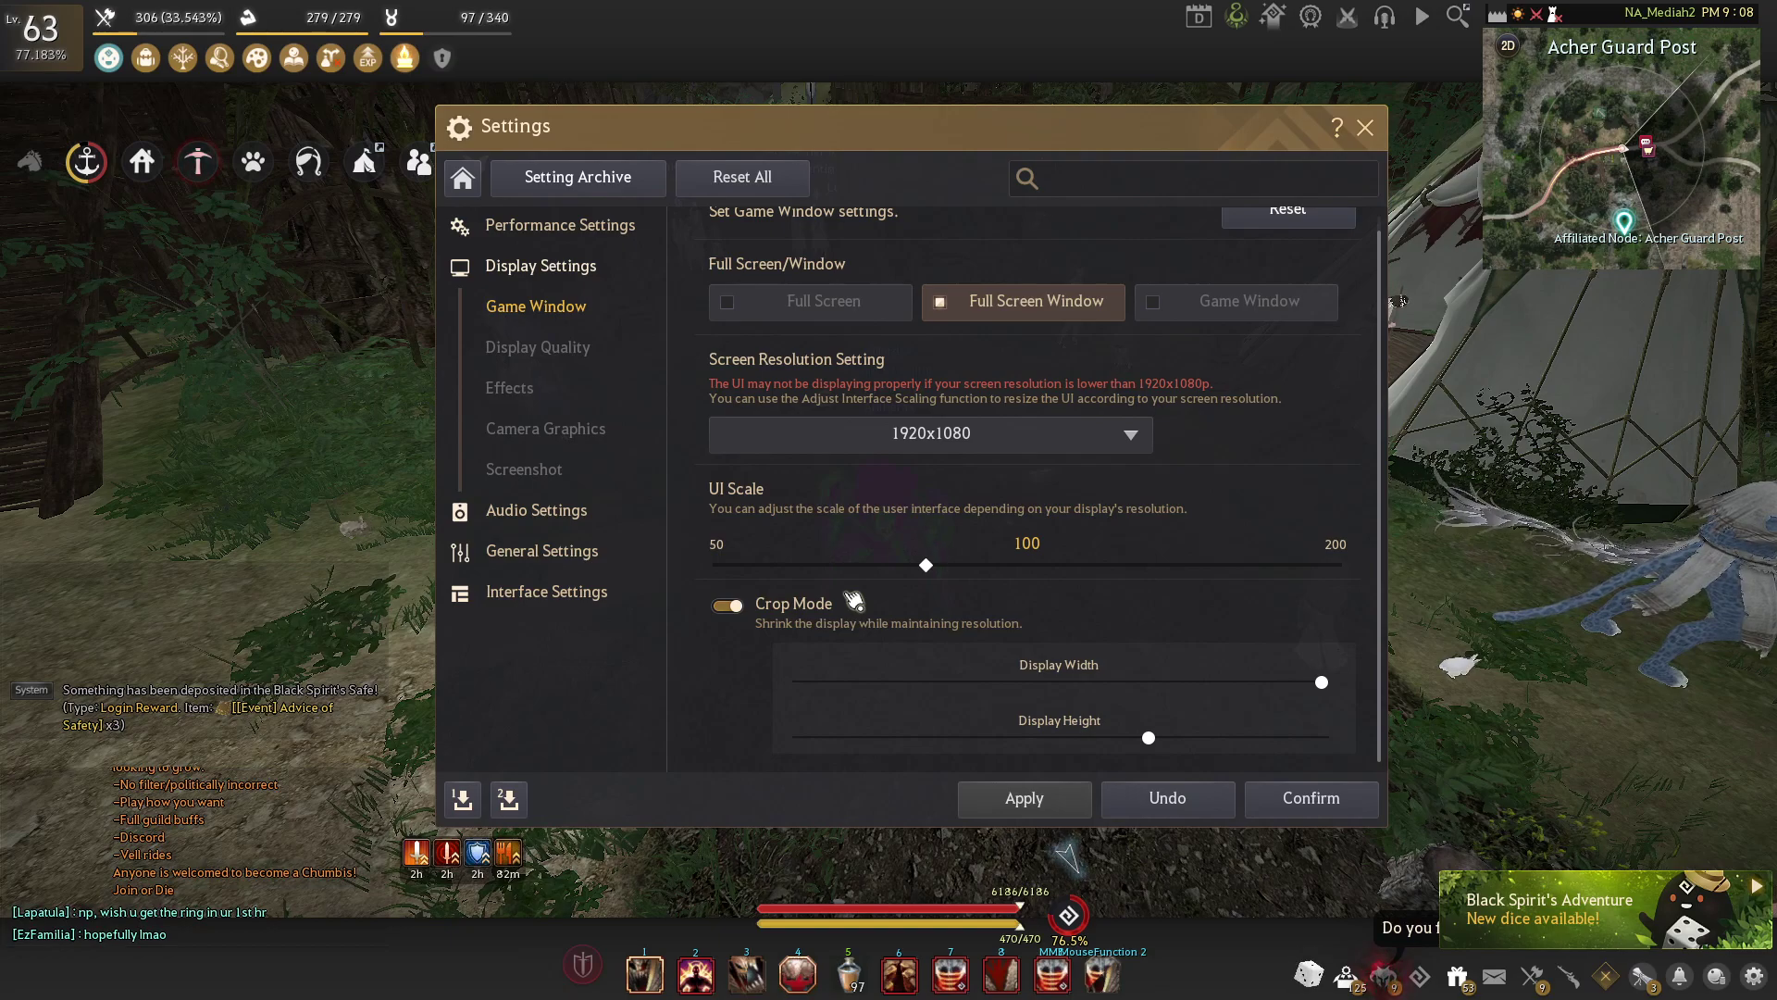
{"action": "left_click_drag", "start_coordinate": [919, 120], "coordinate": [1067, 160]}
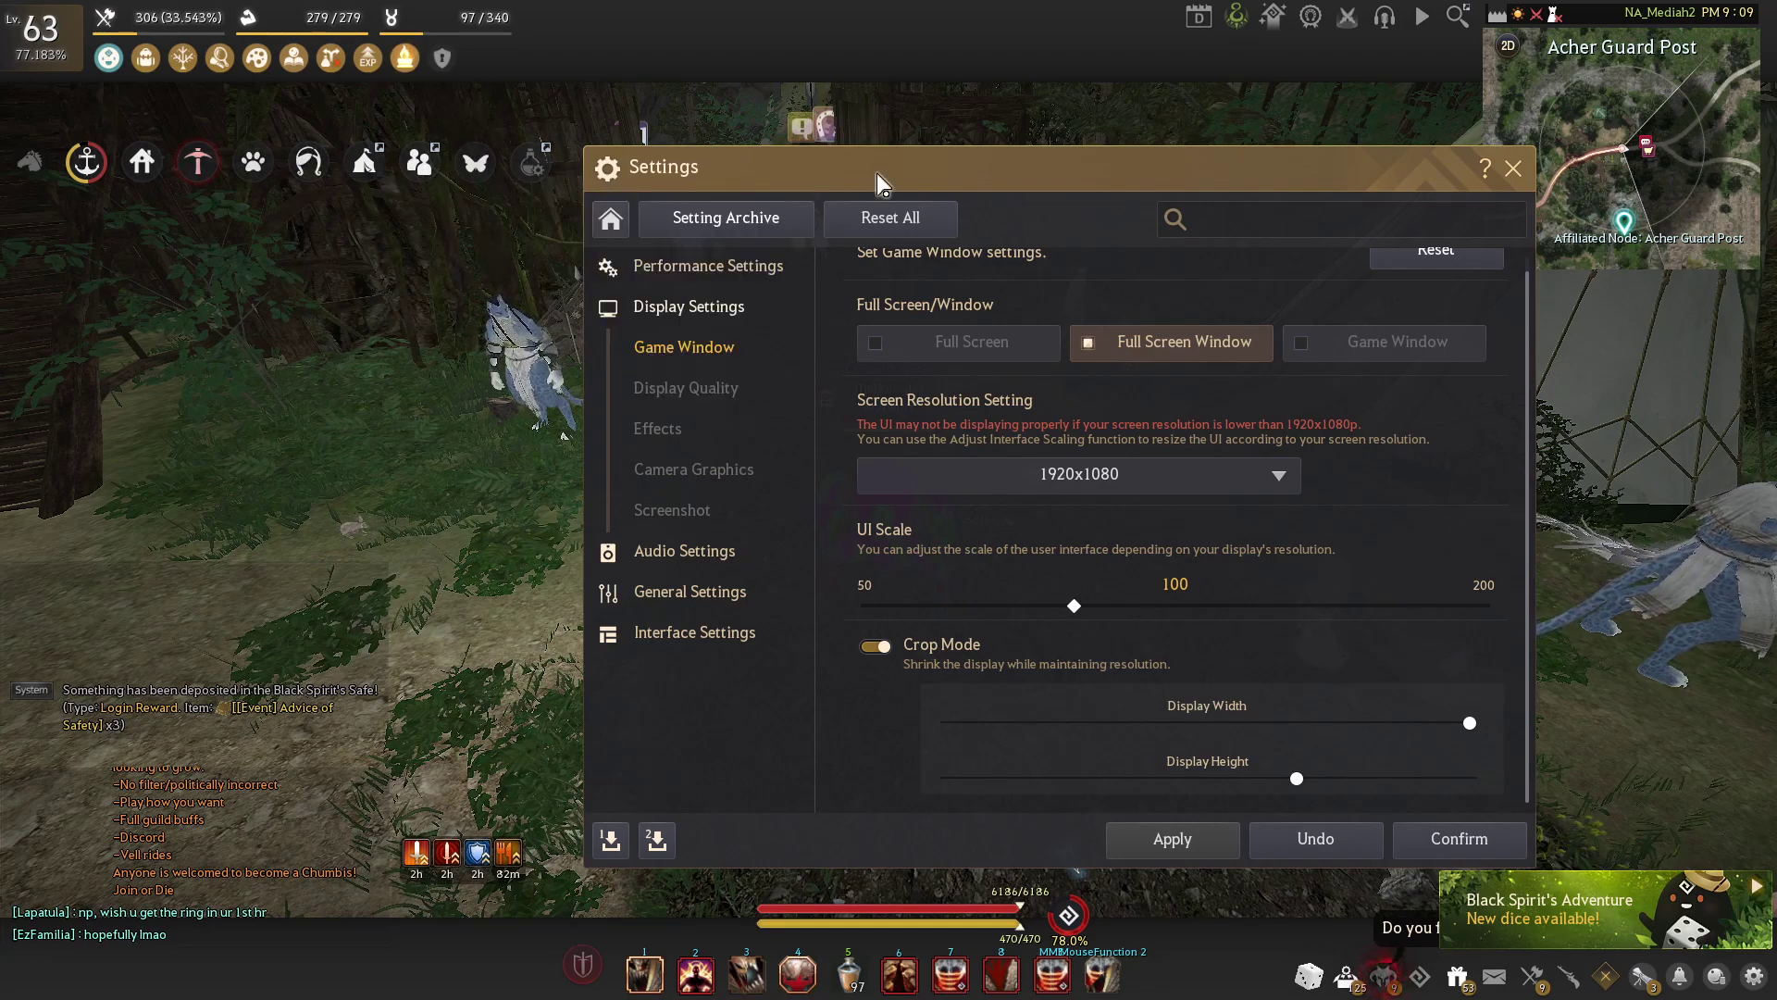
{"action": "left_click_drag", "start_coordinate": [897, 170], "coordinate": [728, 115]}
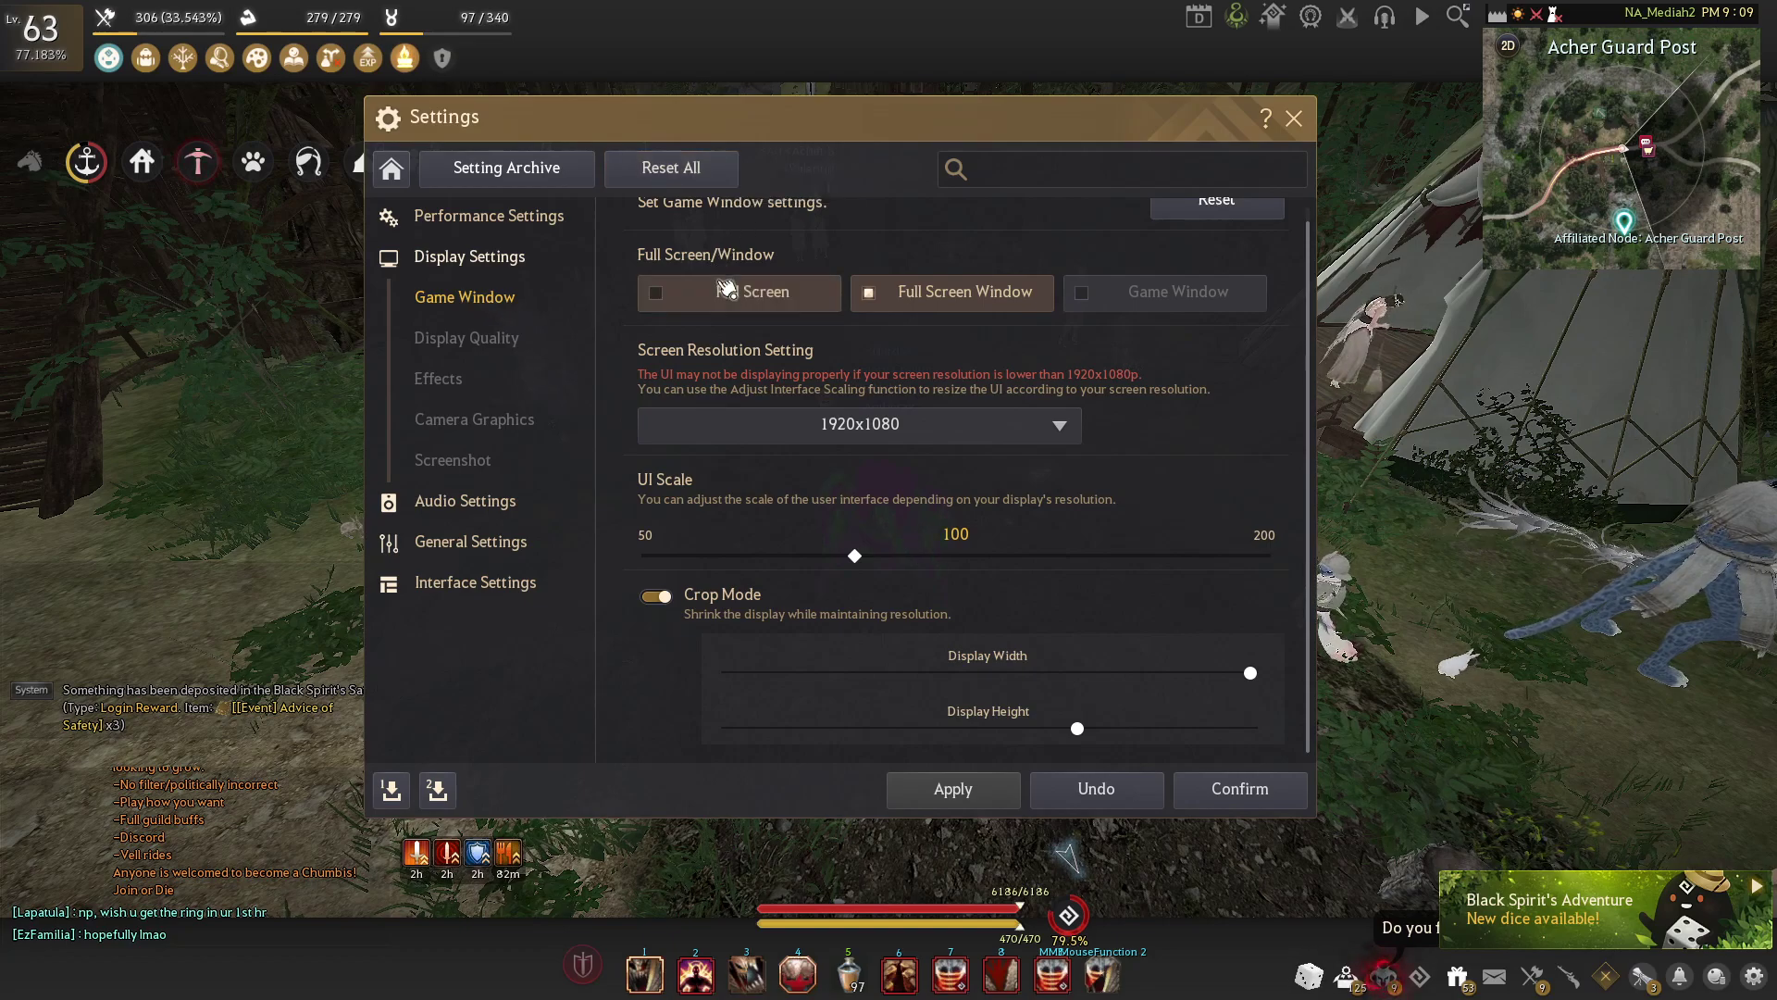
Examine the Display Quality settings, covering graphics presets, blood and snow effects, Auto Frame Optimization, effect removal, Upscale and Low-power Option
{"action": "left_click", "coordinate": [509, 341]}
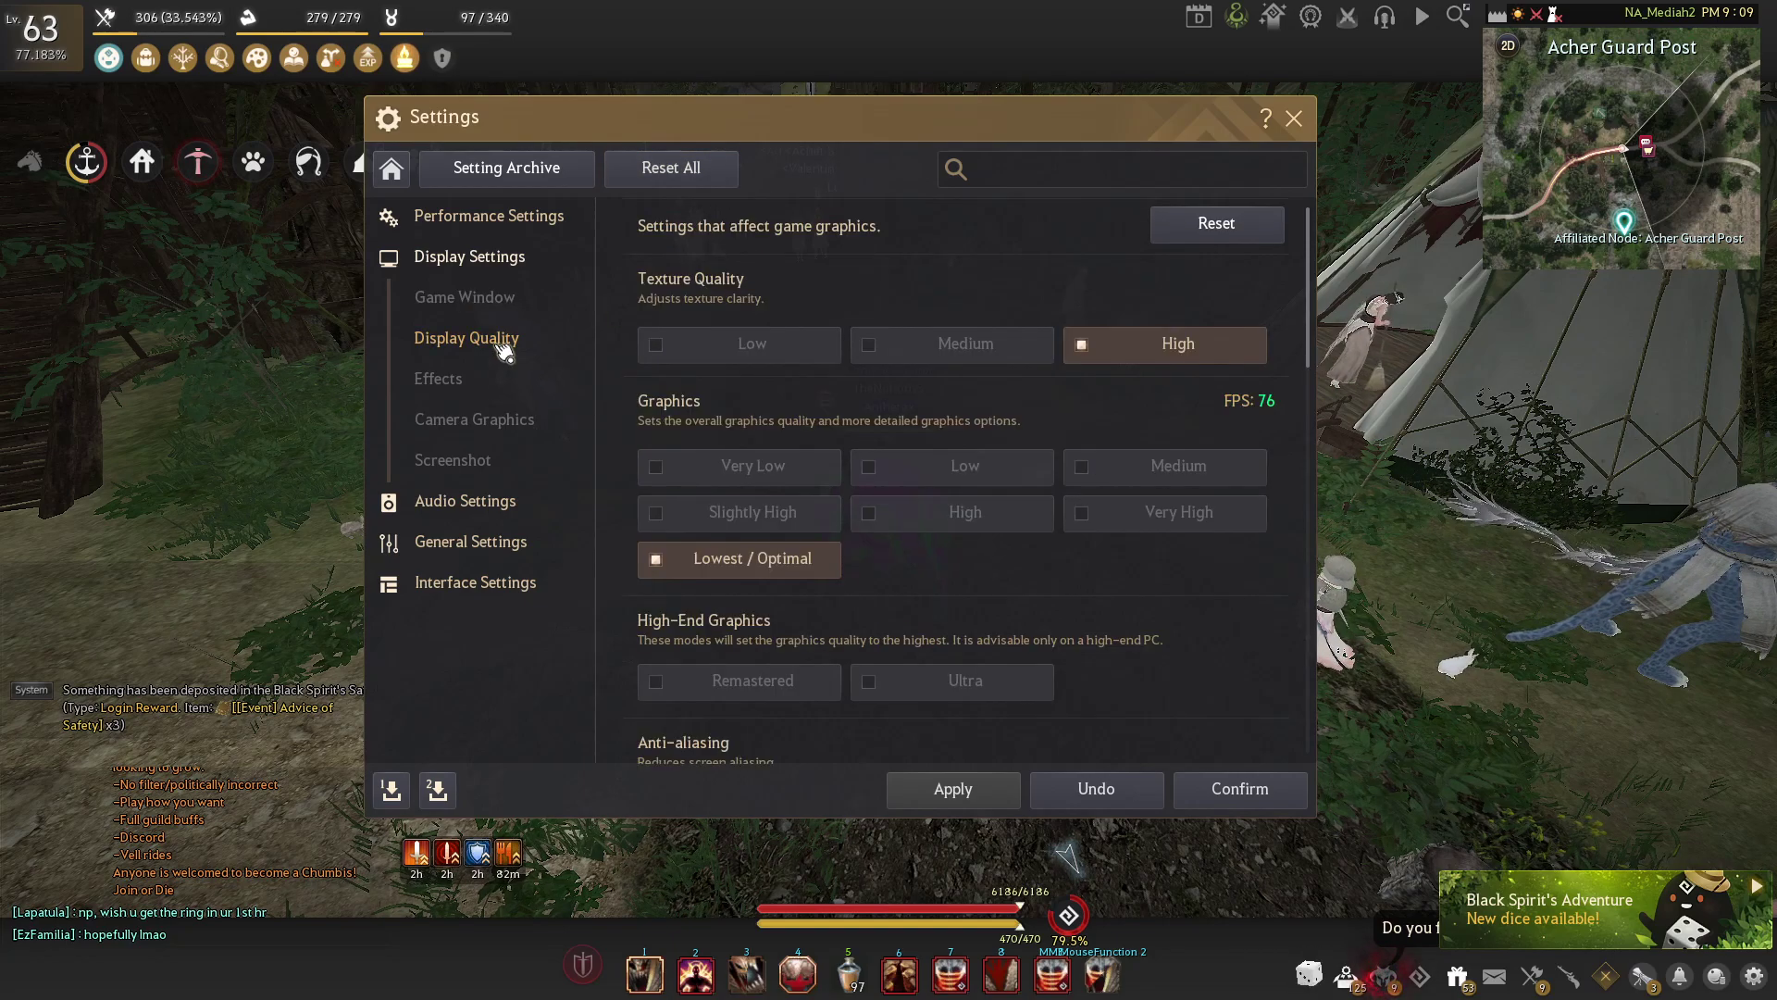
{"action": "scroll", "coordinate": [823, 423], "scroll_direction": "down", "scroll_amount": 10}
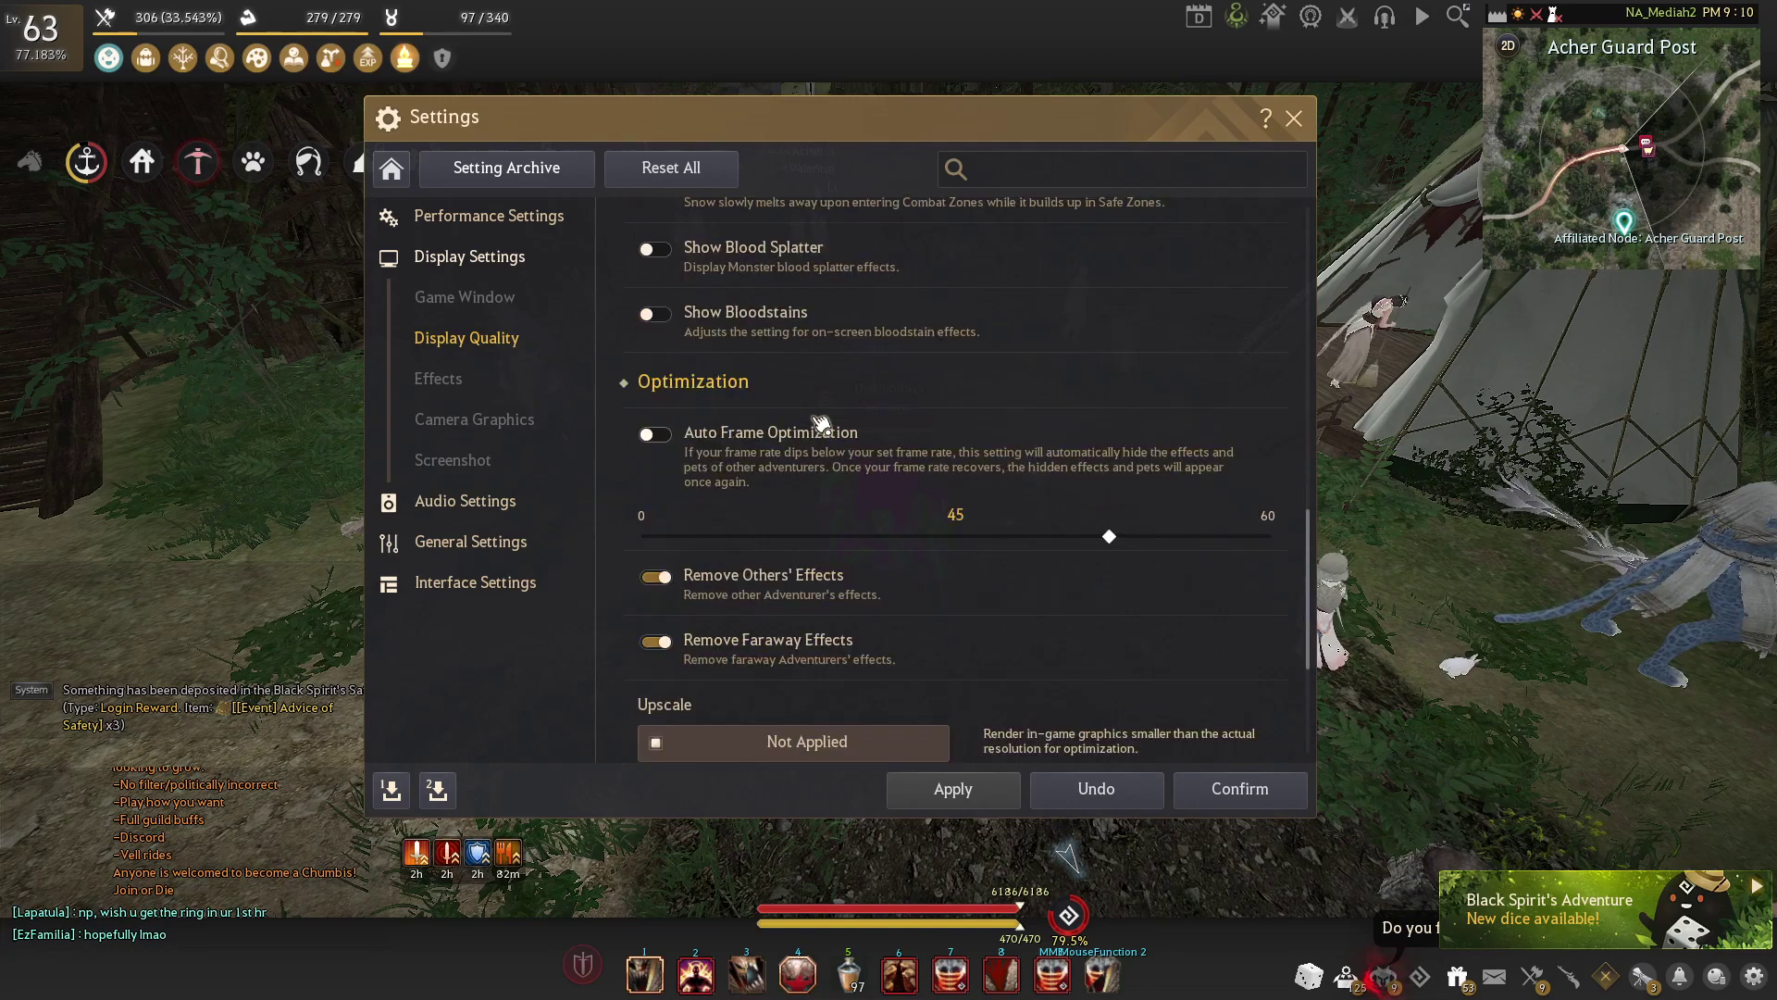
{"action": "scroll", "coordinate": [821, 424], "scroll_direction": "up", "scroll_amount": 2}
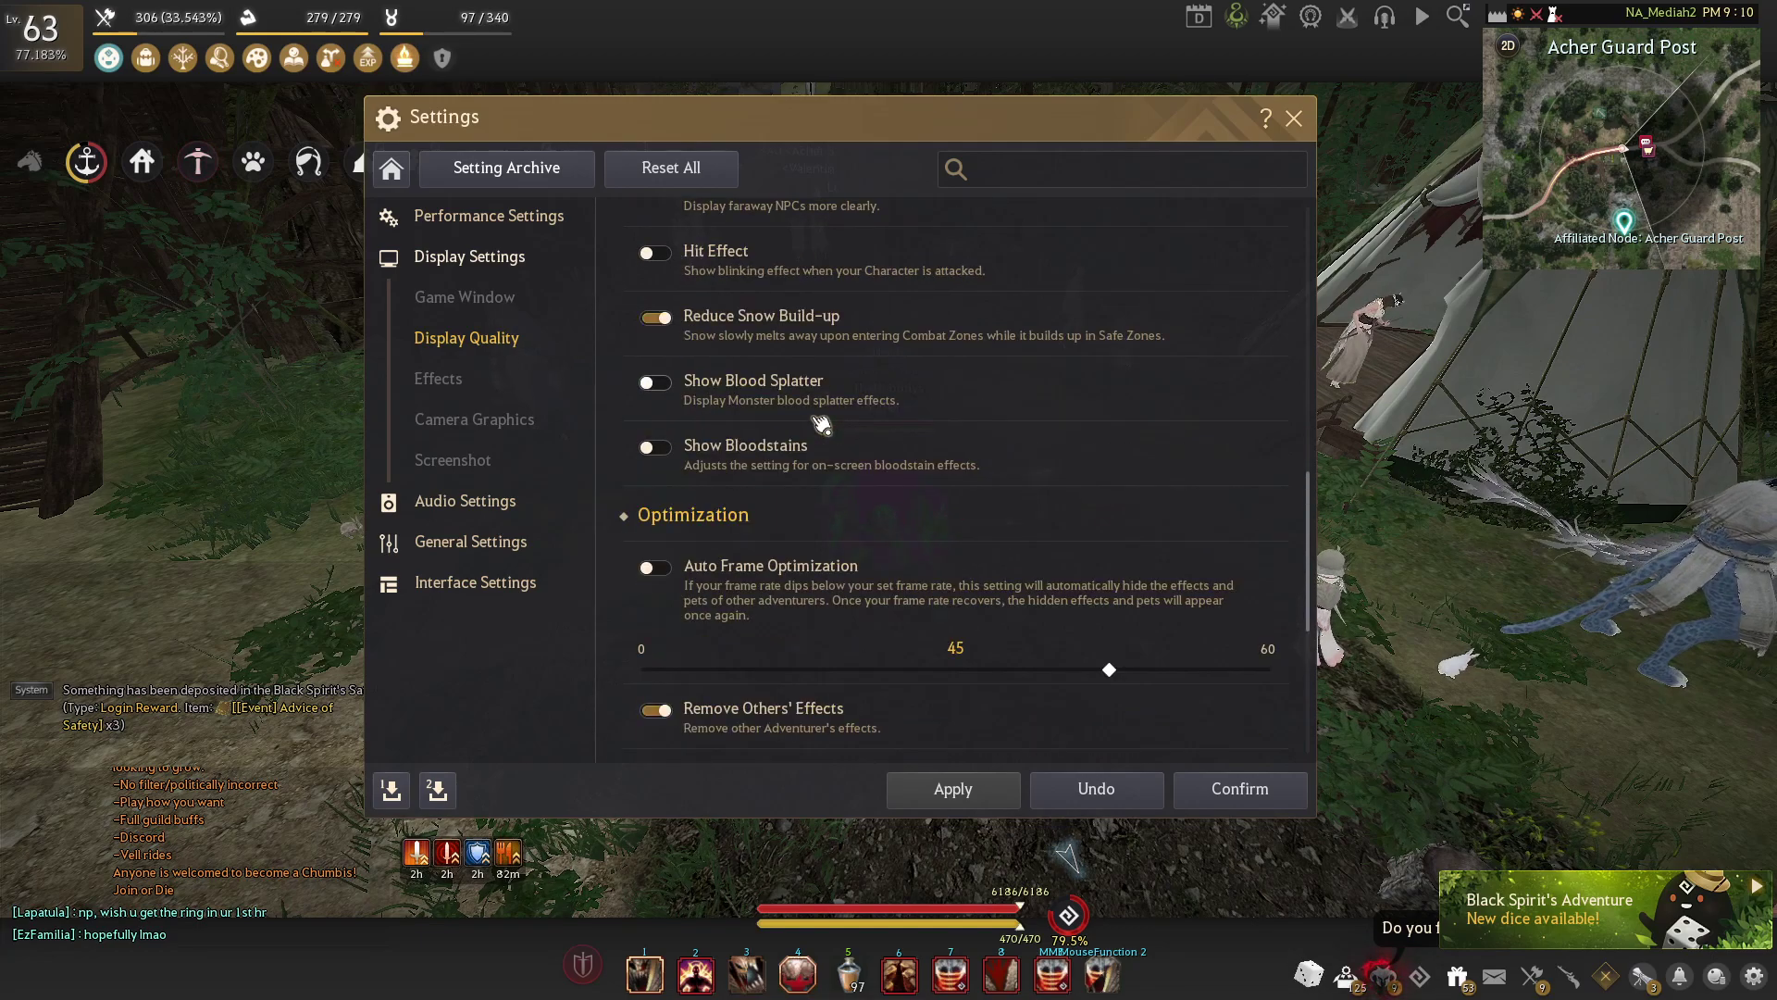
{"action": "left_click", "coordinate": [500, 219]}
{"action": "left_click", "coordinate": [463, 424]}
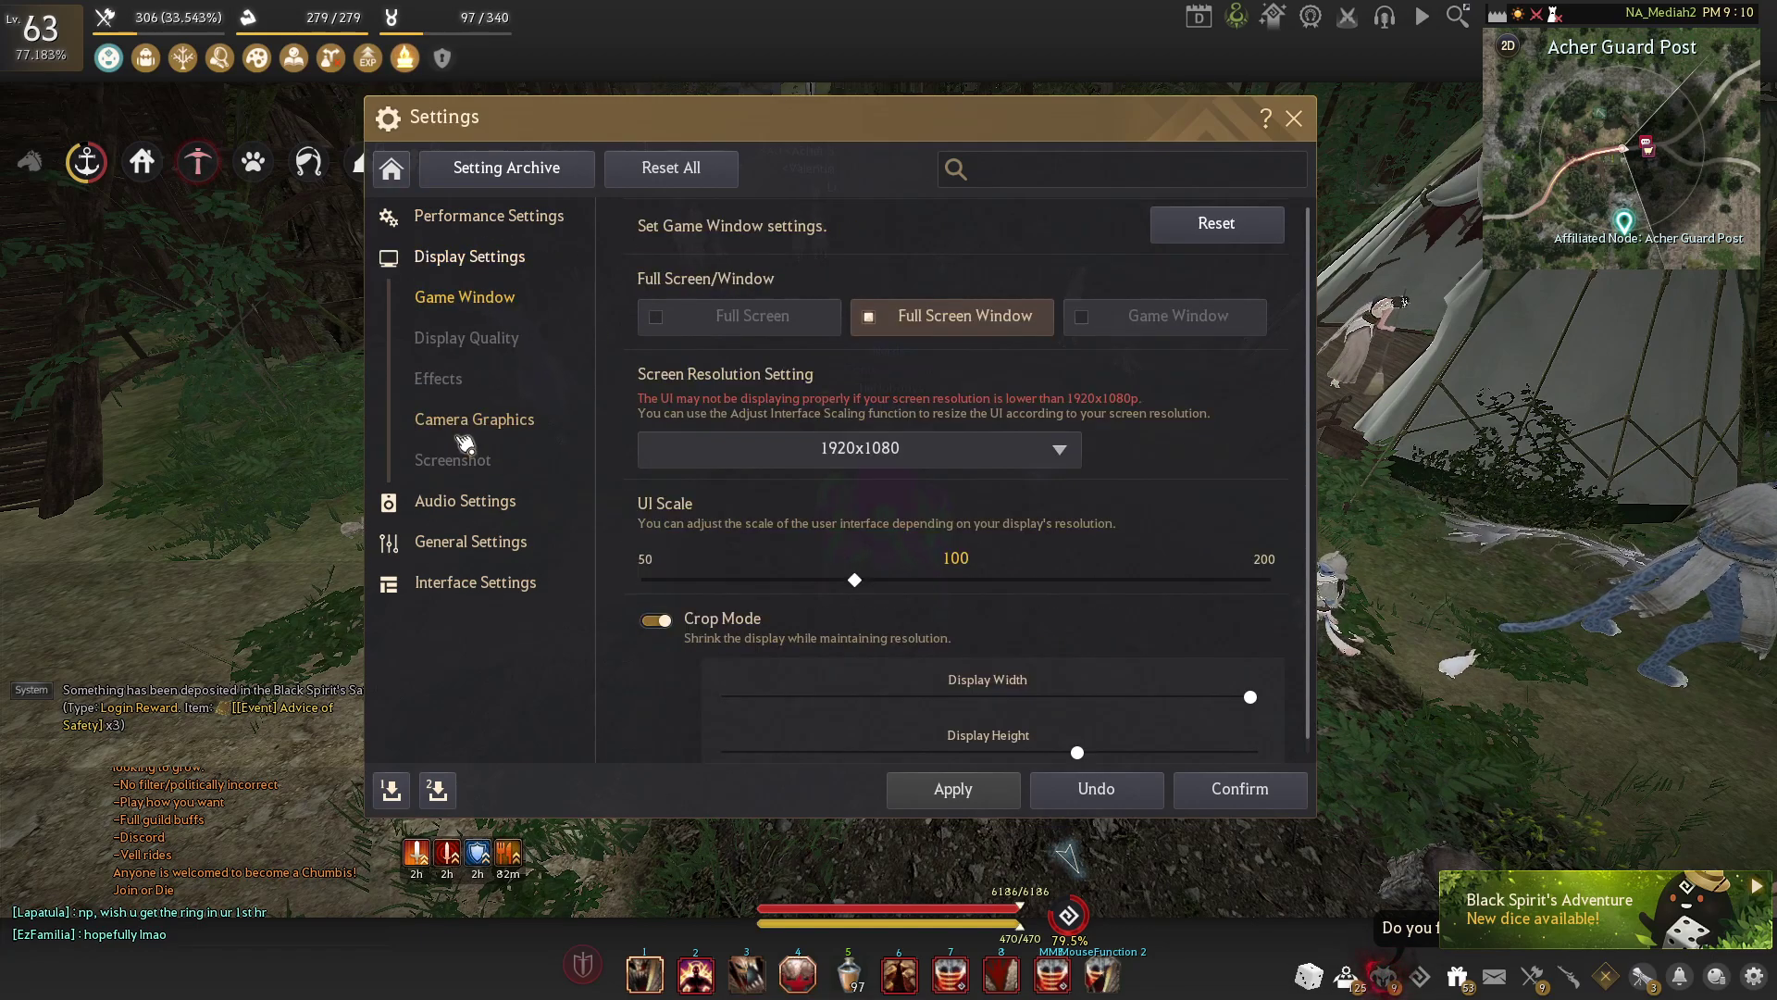
{"action": "left_click", "coordinate": [463, 340]}
{"action": "scroll", "coordinate": [773, 439], "scroll_direction": "down", "scroll_amount": 4}
{"action": "scroll", "coordinate": [773, 440], "scroll_direction": "down", "scroll_amount": 6}
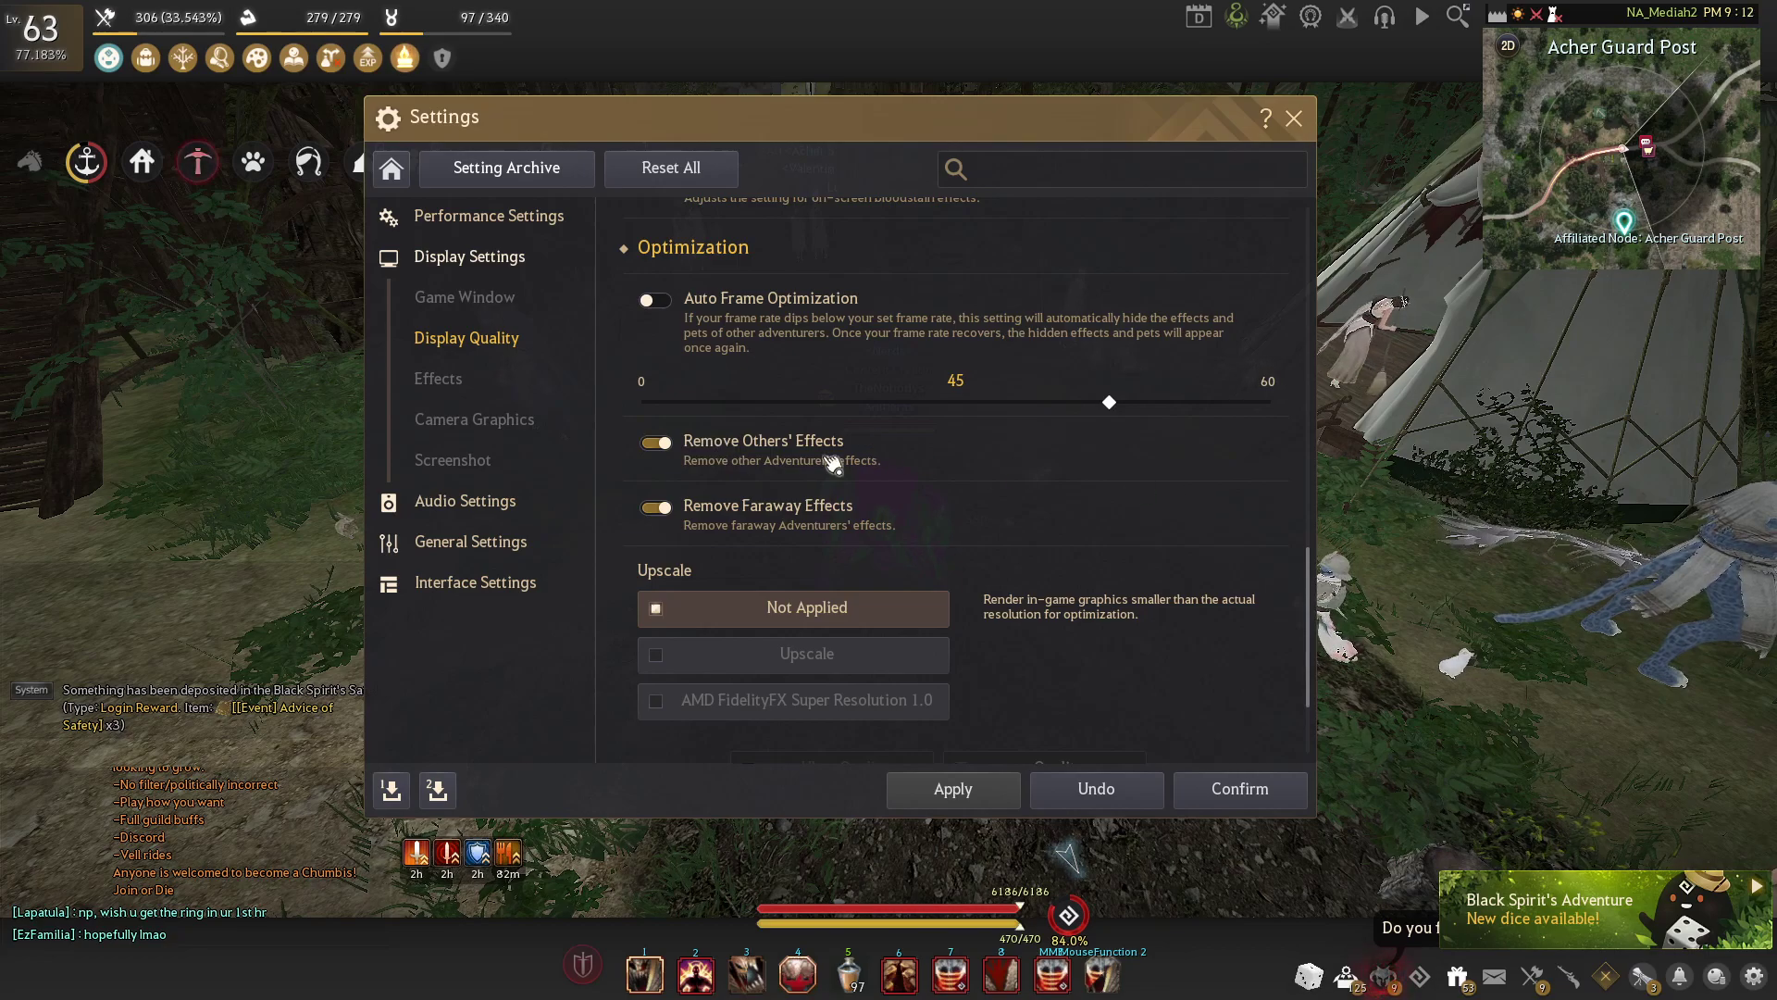
{"action": "left_click_drag", "start_coordinate": [800, 224], "coordinate": [826, 98]}
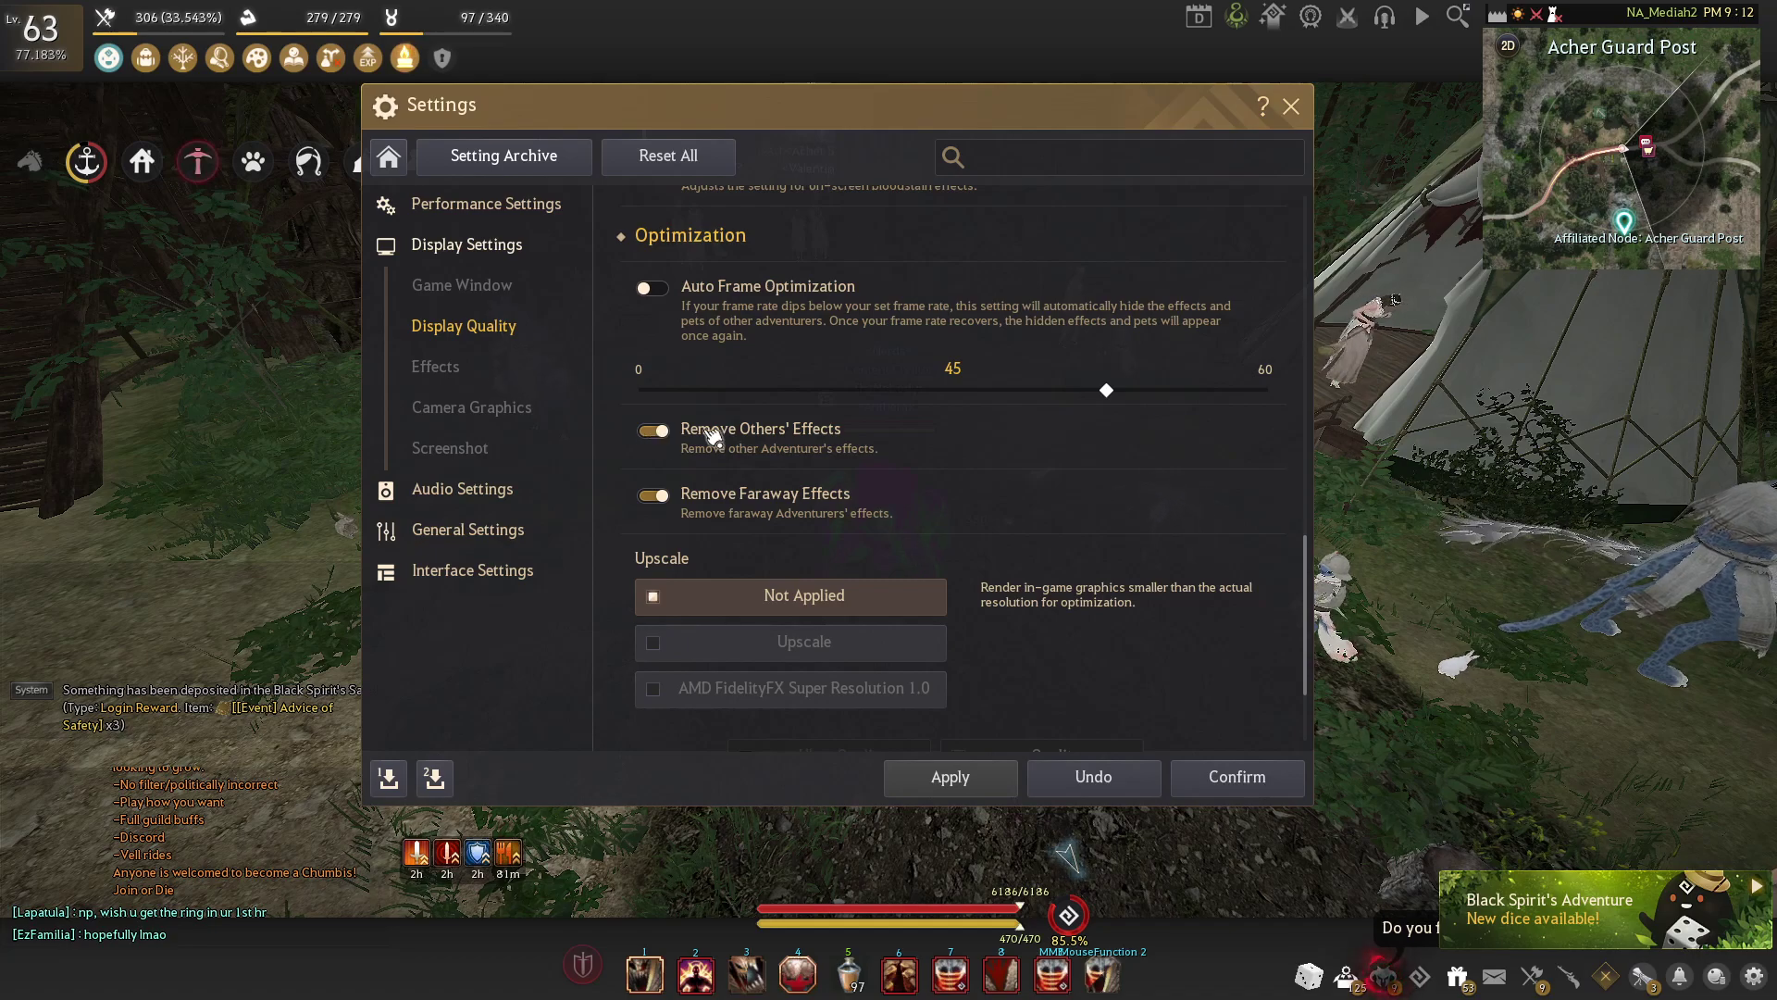
{"action": "scroll", "coordinate": [635, 453], "scroll_direction": "down", "scroll_amount": 2}
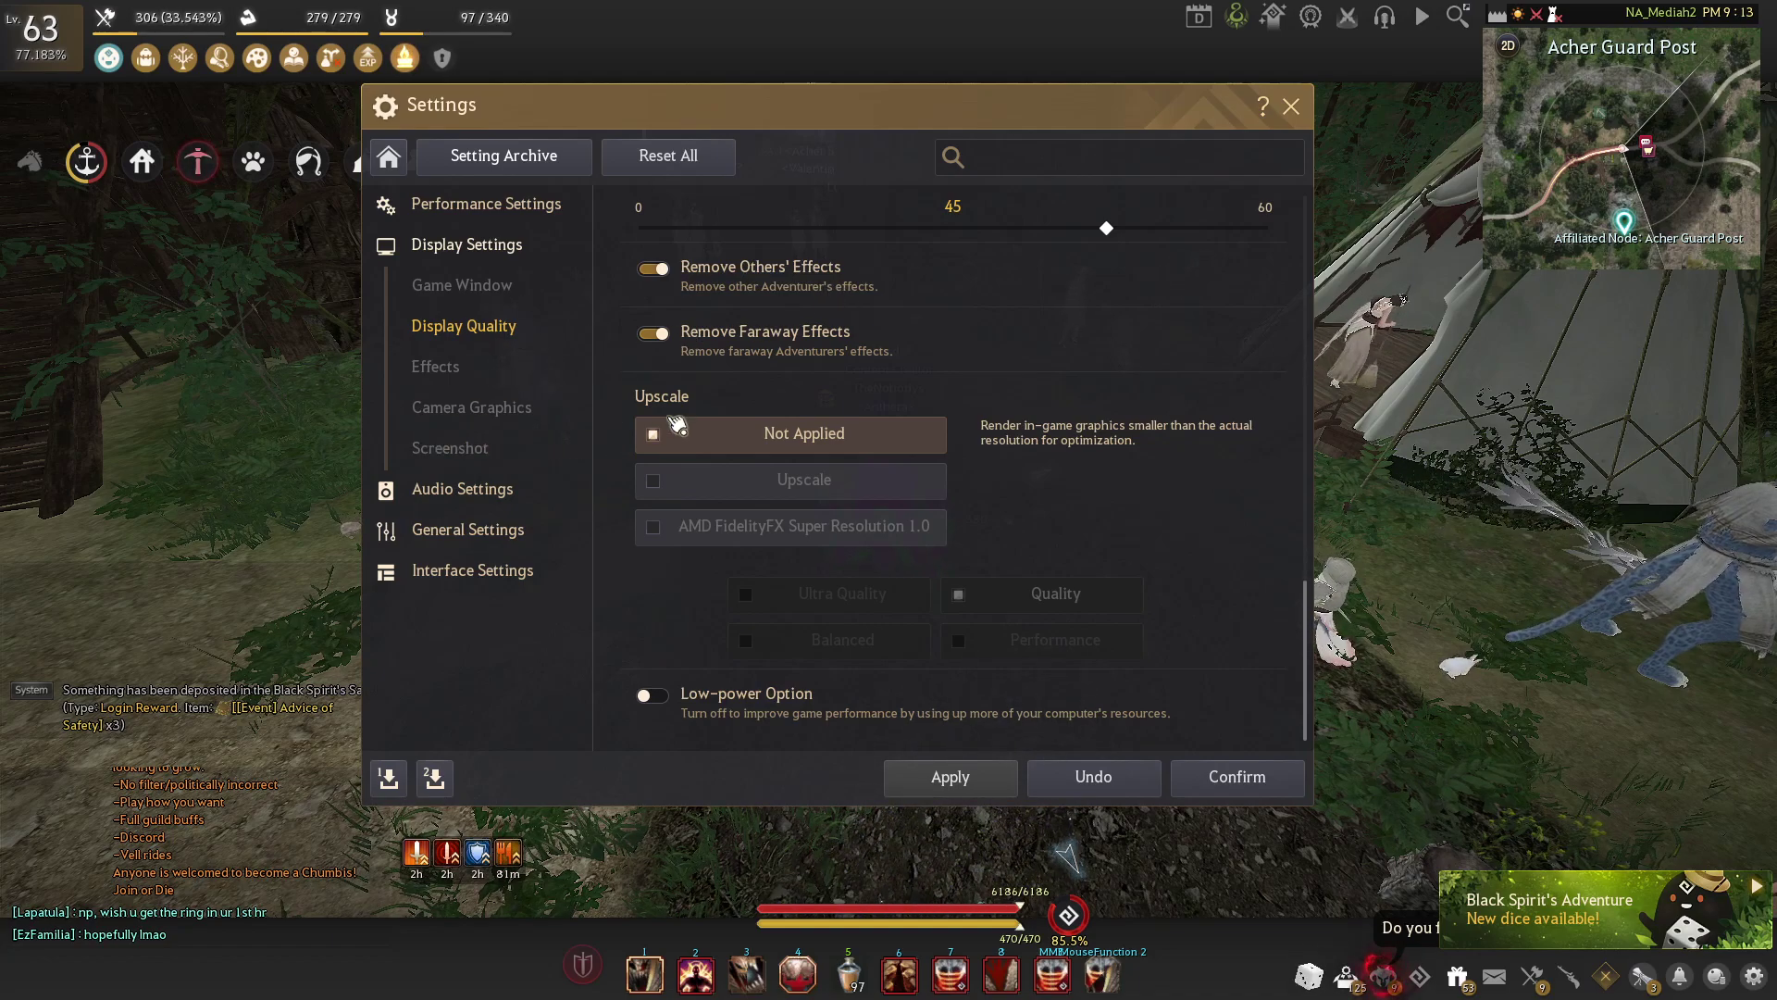
In the display Effects settings, keep Adjust Gamma at 0 and set Adjust Contrast to -40
{"action": "left_click", "coordinate": [435, 367]}
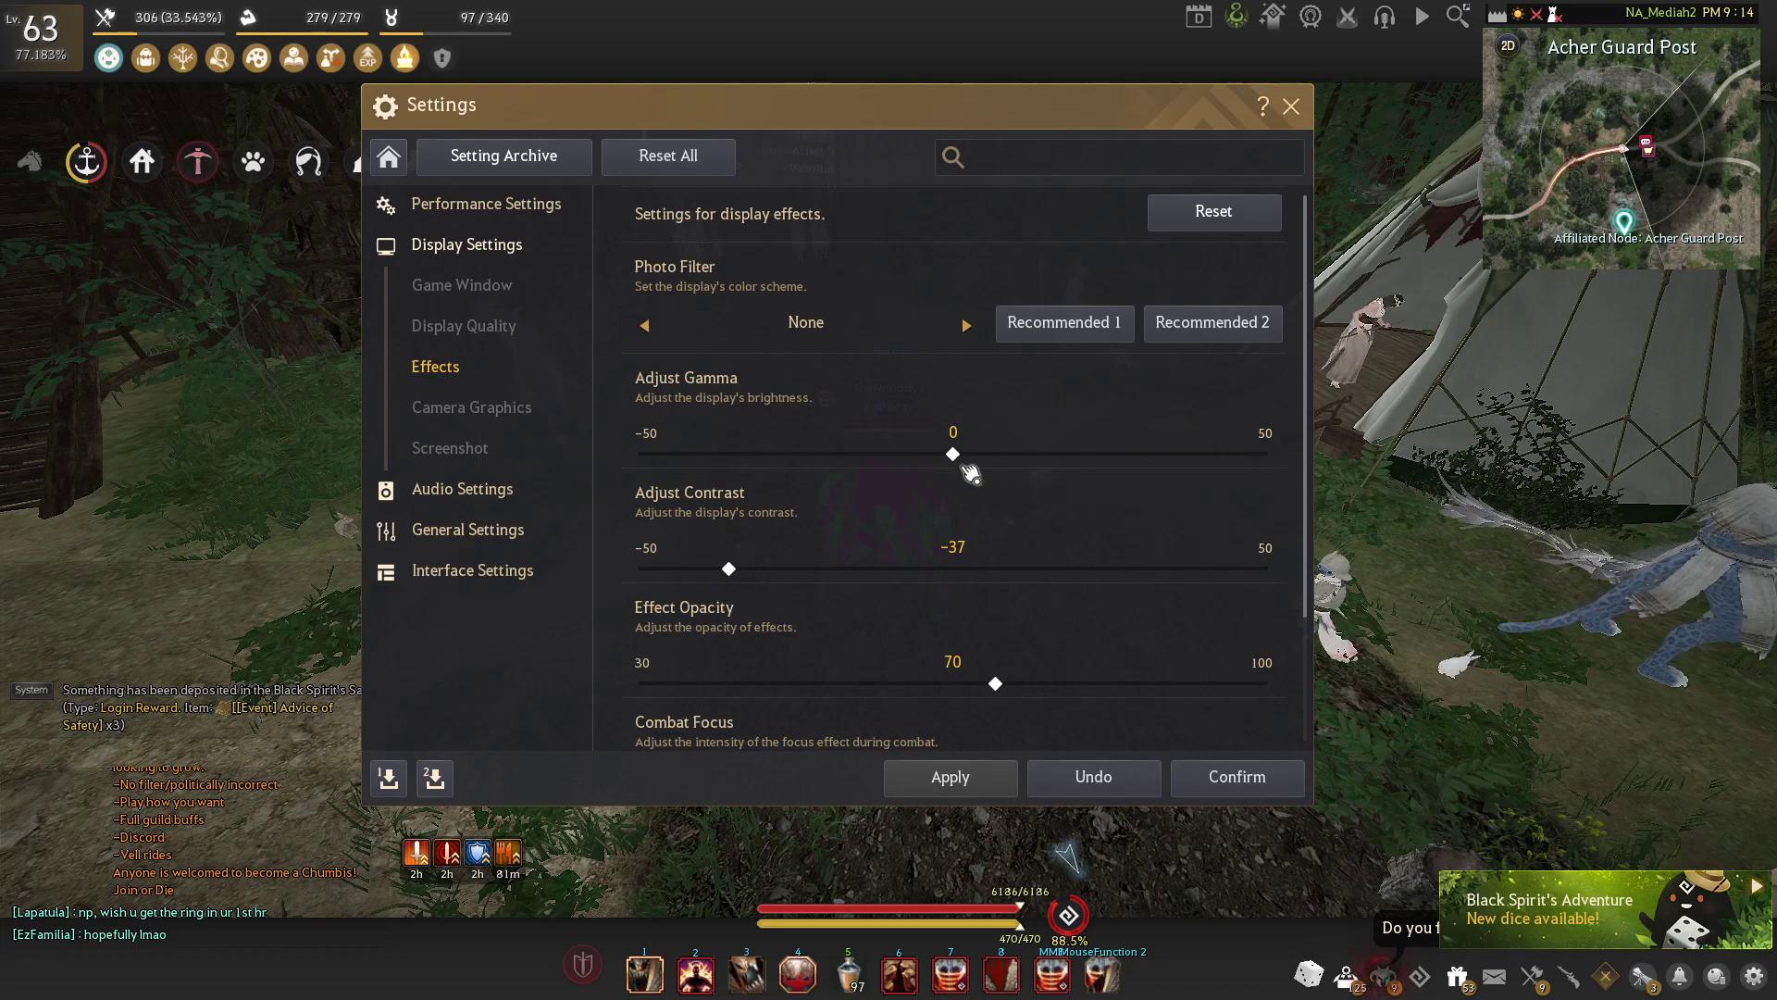
{"action": "mouse_move", "coordinate": [979, 460]}
{"action": "left_mouse_down"}
{"action": "mouse_move", "coordinate": [1123, 456]}
{"action": "mouse_move", "coordinate": [961, 465]}
{"action": "left_mouse_up"}
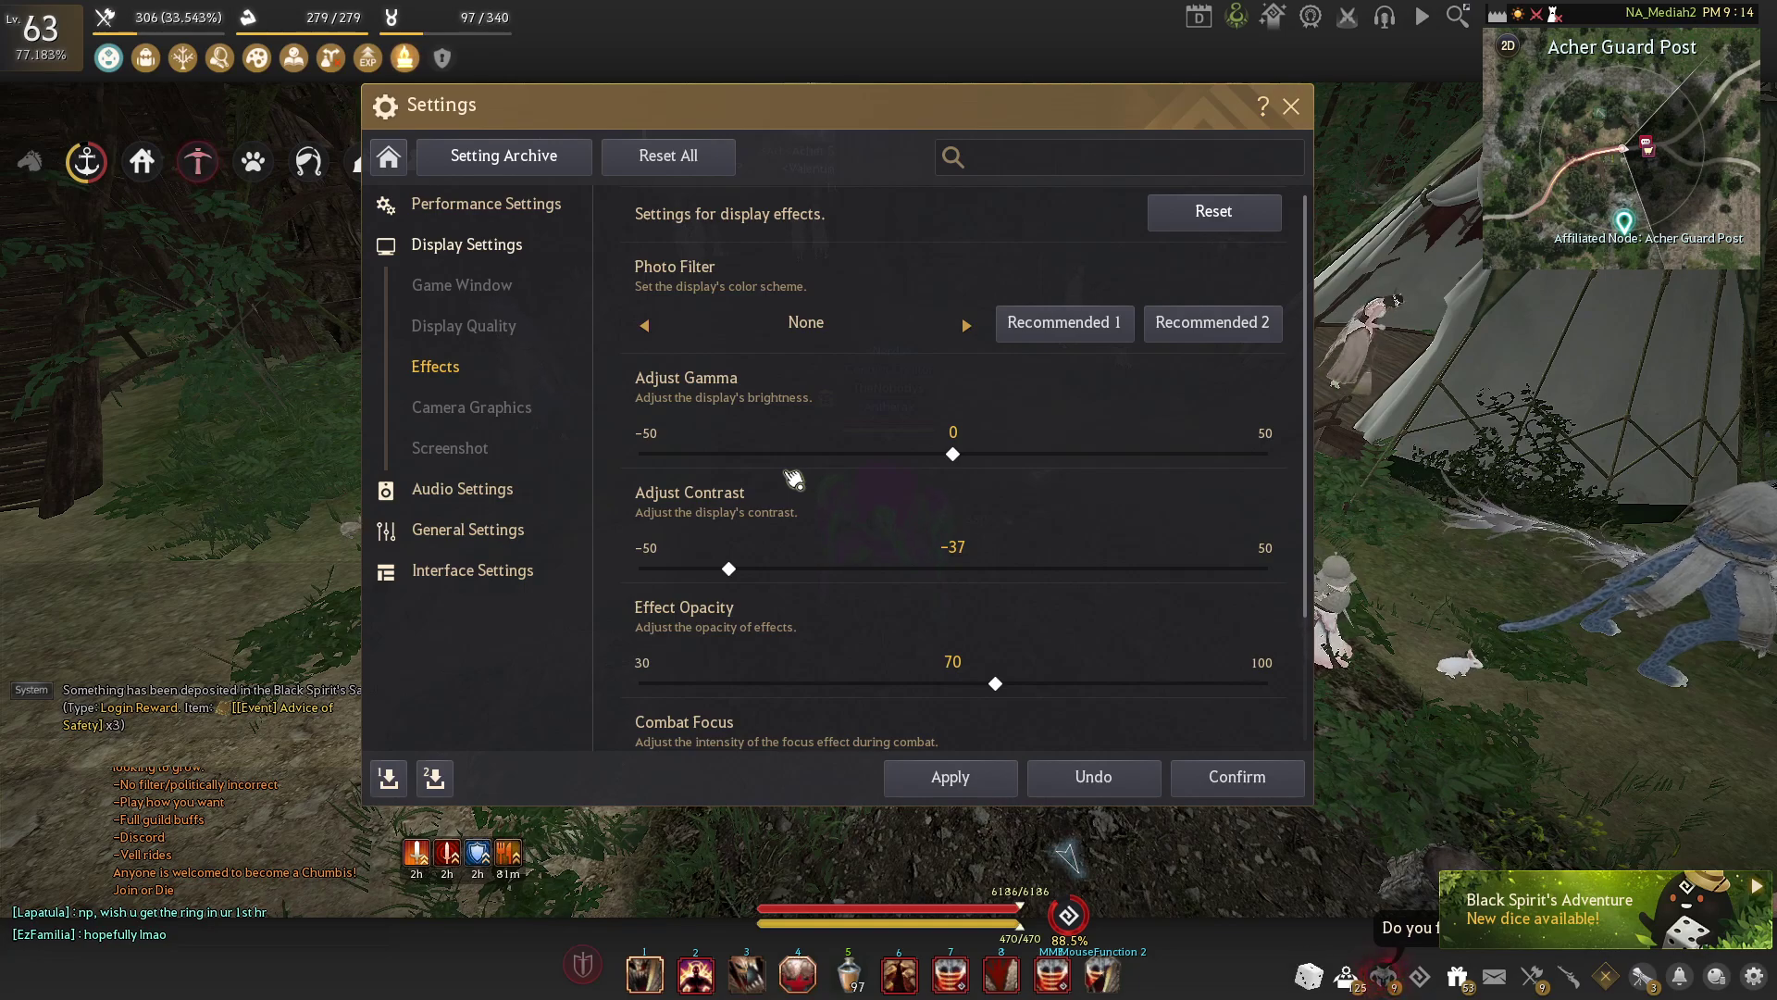
{"action": "mouse_move", "coordinate": [731, 570]}
{"action": "left_mouse_down"}
{"action": "mouse_move", "coordinate": [963, 575]}
{"action": "mouse_move", "coordinate": [717, 574]}
{"action": "left_mouse_up"}
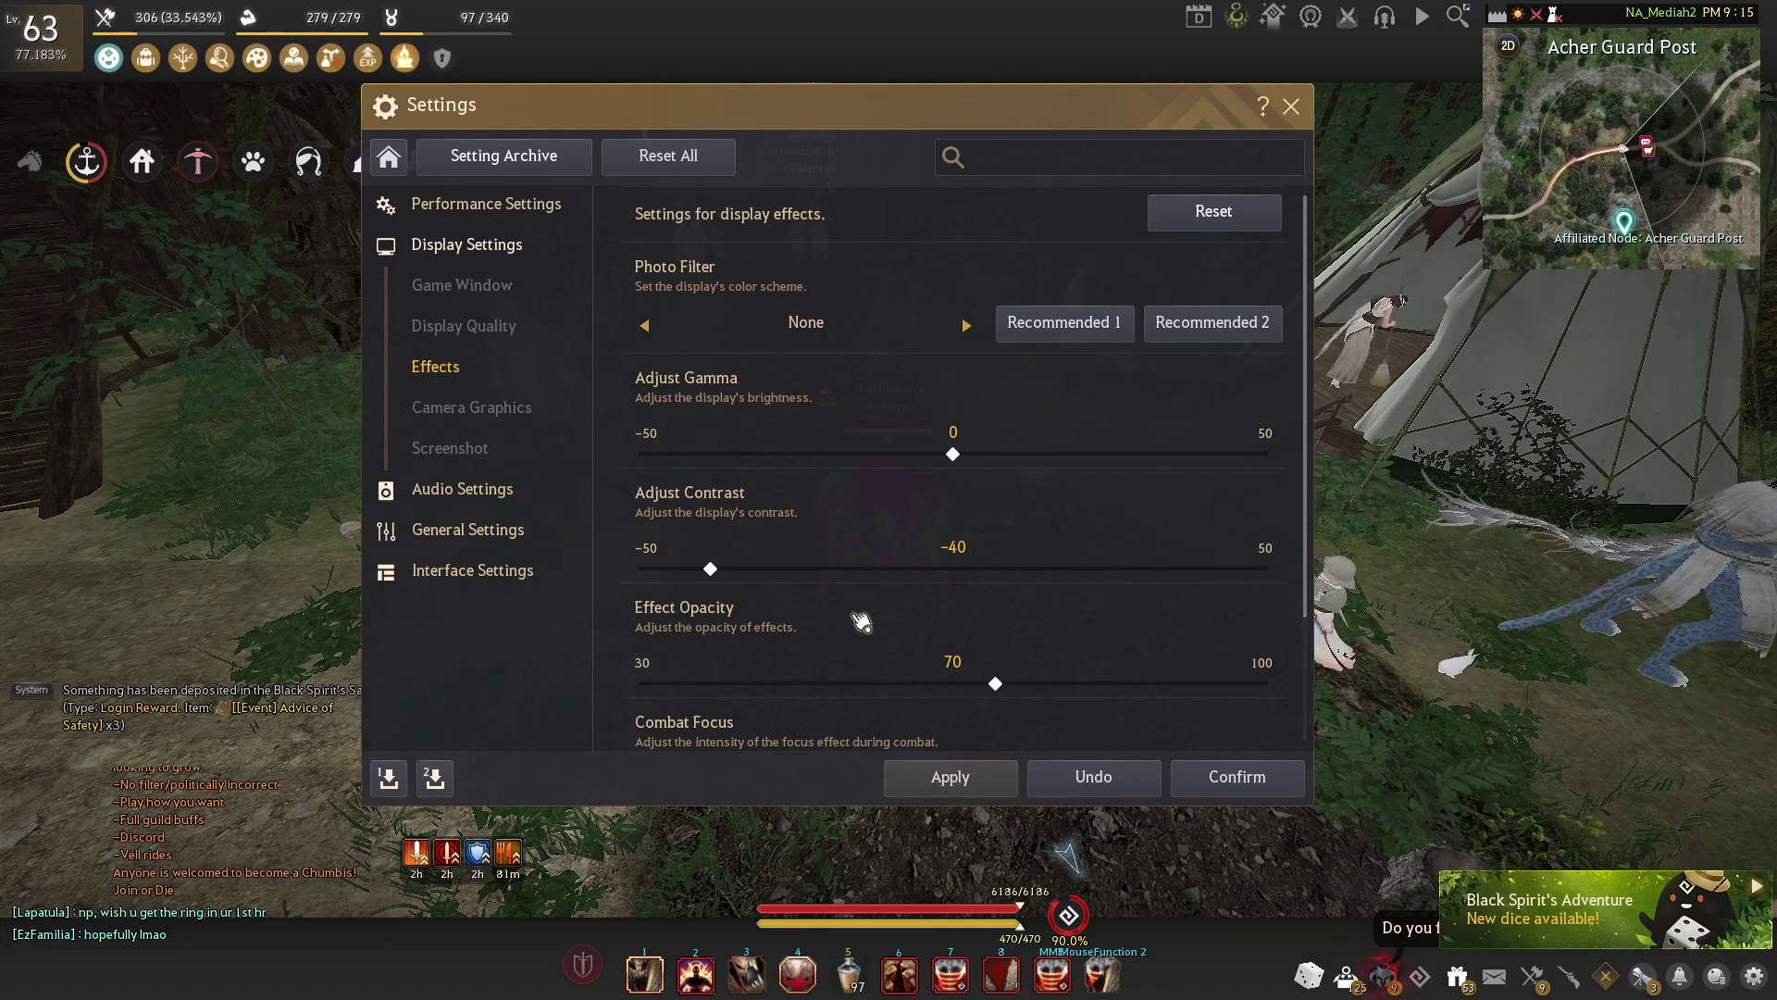
Try lowering Effect Opacity to 61 and set it back to 70
{"action": "scroll", "coordinate": [861, 622], "scroll_direction": "down", "scroll_amount": 1}
{"action": "scroll", "coordinate": [861, 622], "scroll_direction": "down", "scroll_amount": 2}
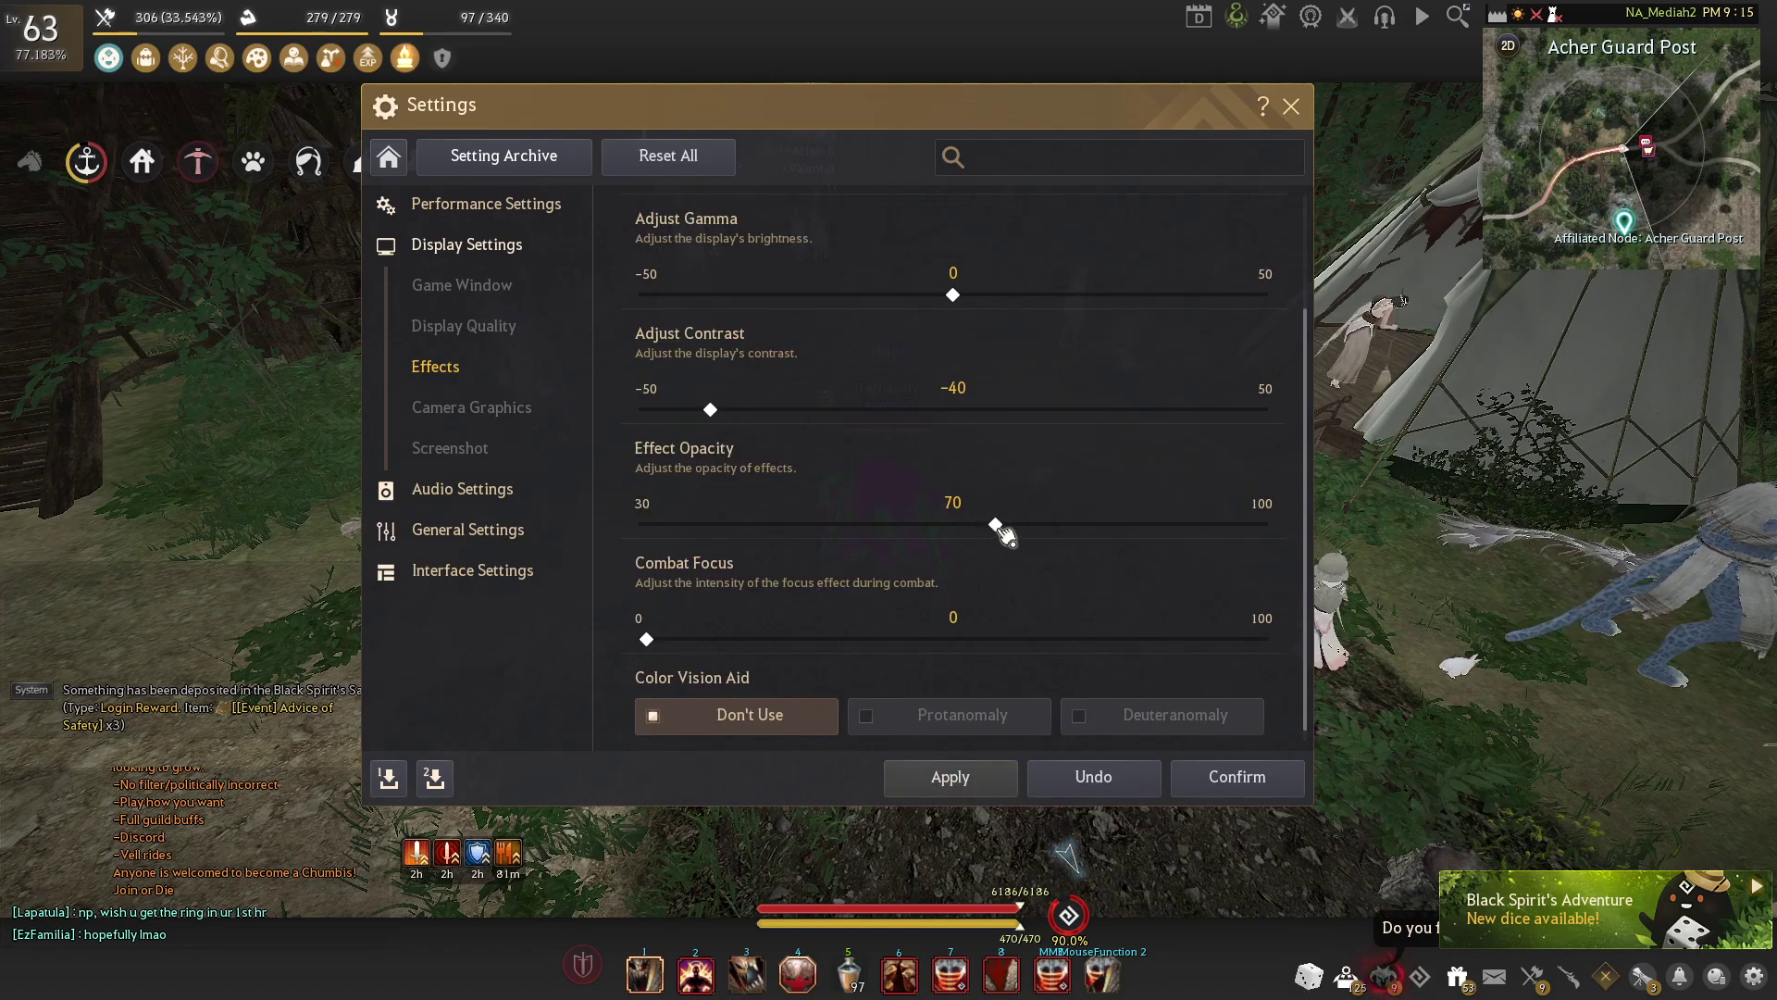
{"action": "mouse_move", "coordinate": [1002, 528]}
{"action": "left_mouse_down"}
{"action": "mouse_move", "coordinate": [755, 526]}
{"action": "mouse_move", "coordinate": [798, 544]}
{"action": "mouse_move", "coordinate": [987, 529]}
{"action": "mouse_move", "coordinate": [1014, 559]}
{"action": "mouse_move", "coordinate": [678, 535]}
{"action": "mouse_move", "coordinate": [1116, 551]}
{"action": "mouse_move", "coordinate": [530, 537]}
{"action": "mouse_move", "coordinate": [1016, 546]}
{"action": "left_mouse_up"}
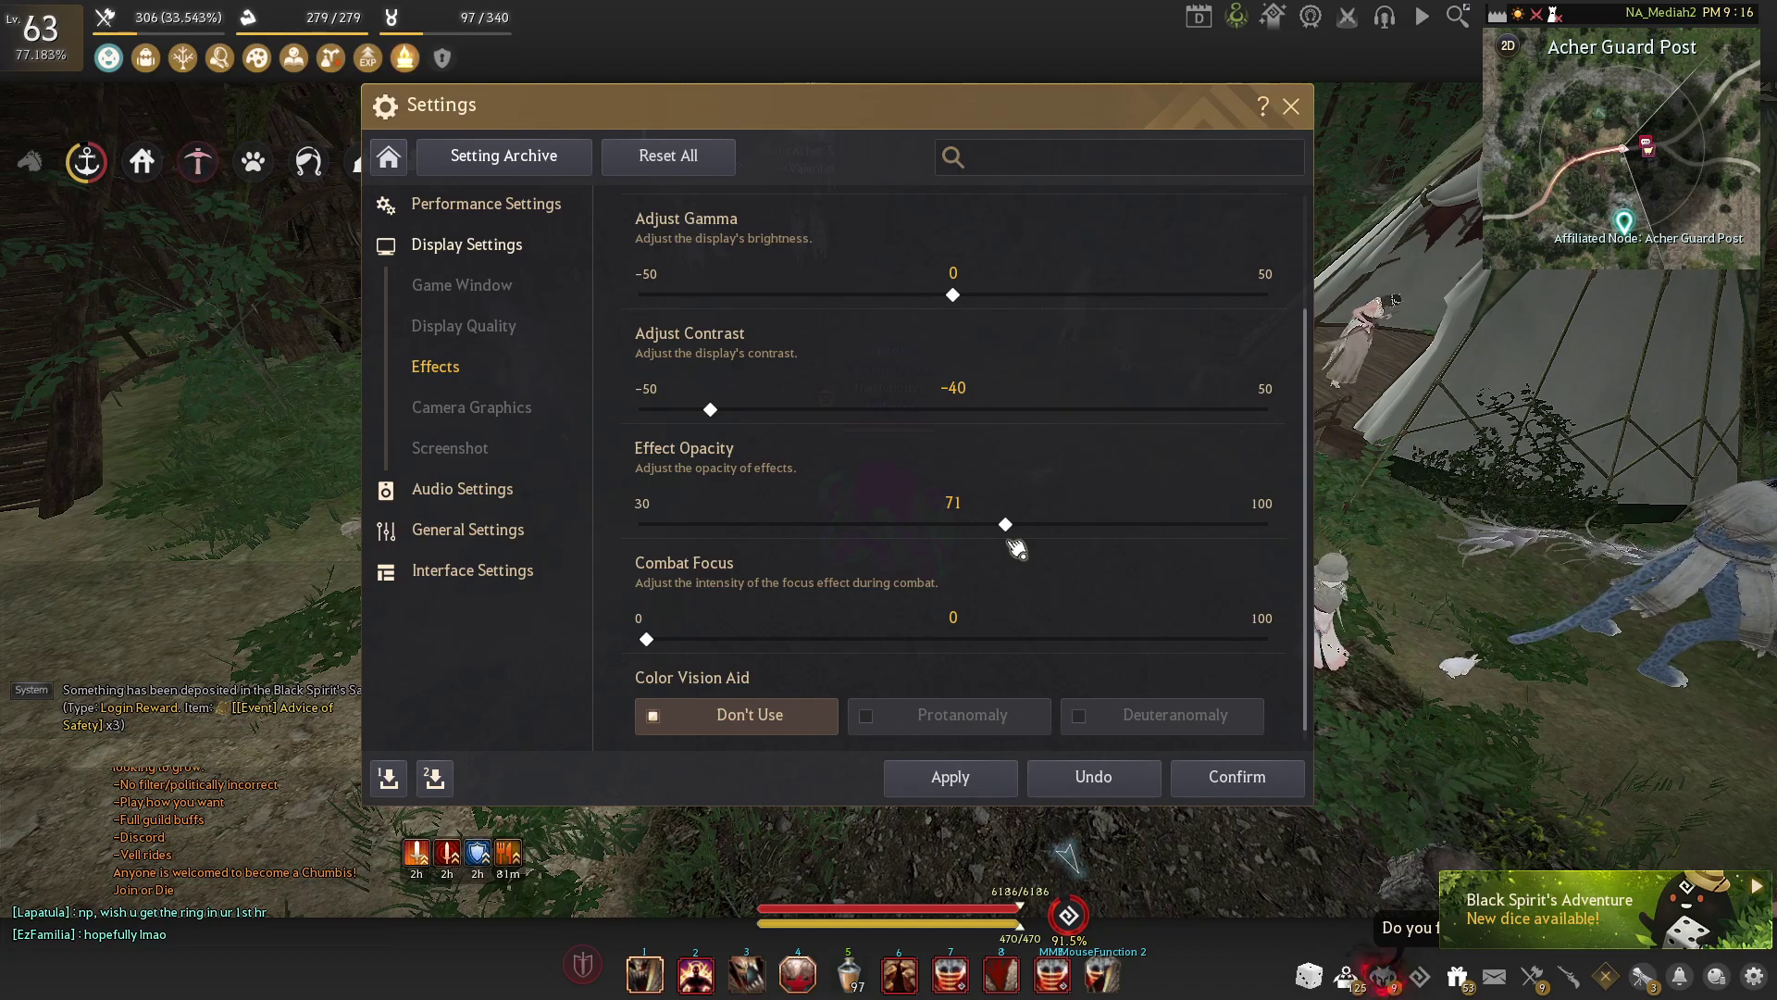
{"action": "left_click_drag", "start_coordinate": [1021, 535], "coordinate": [927, 534]}
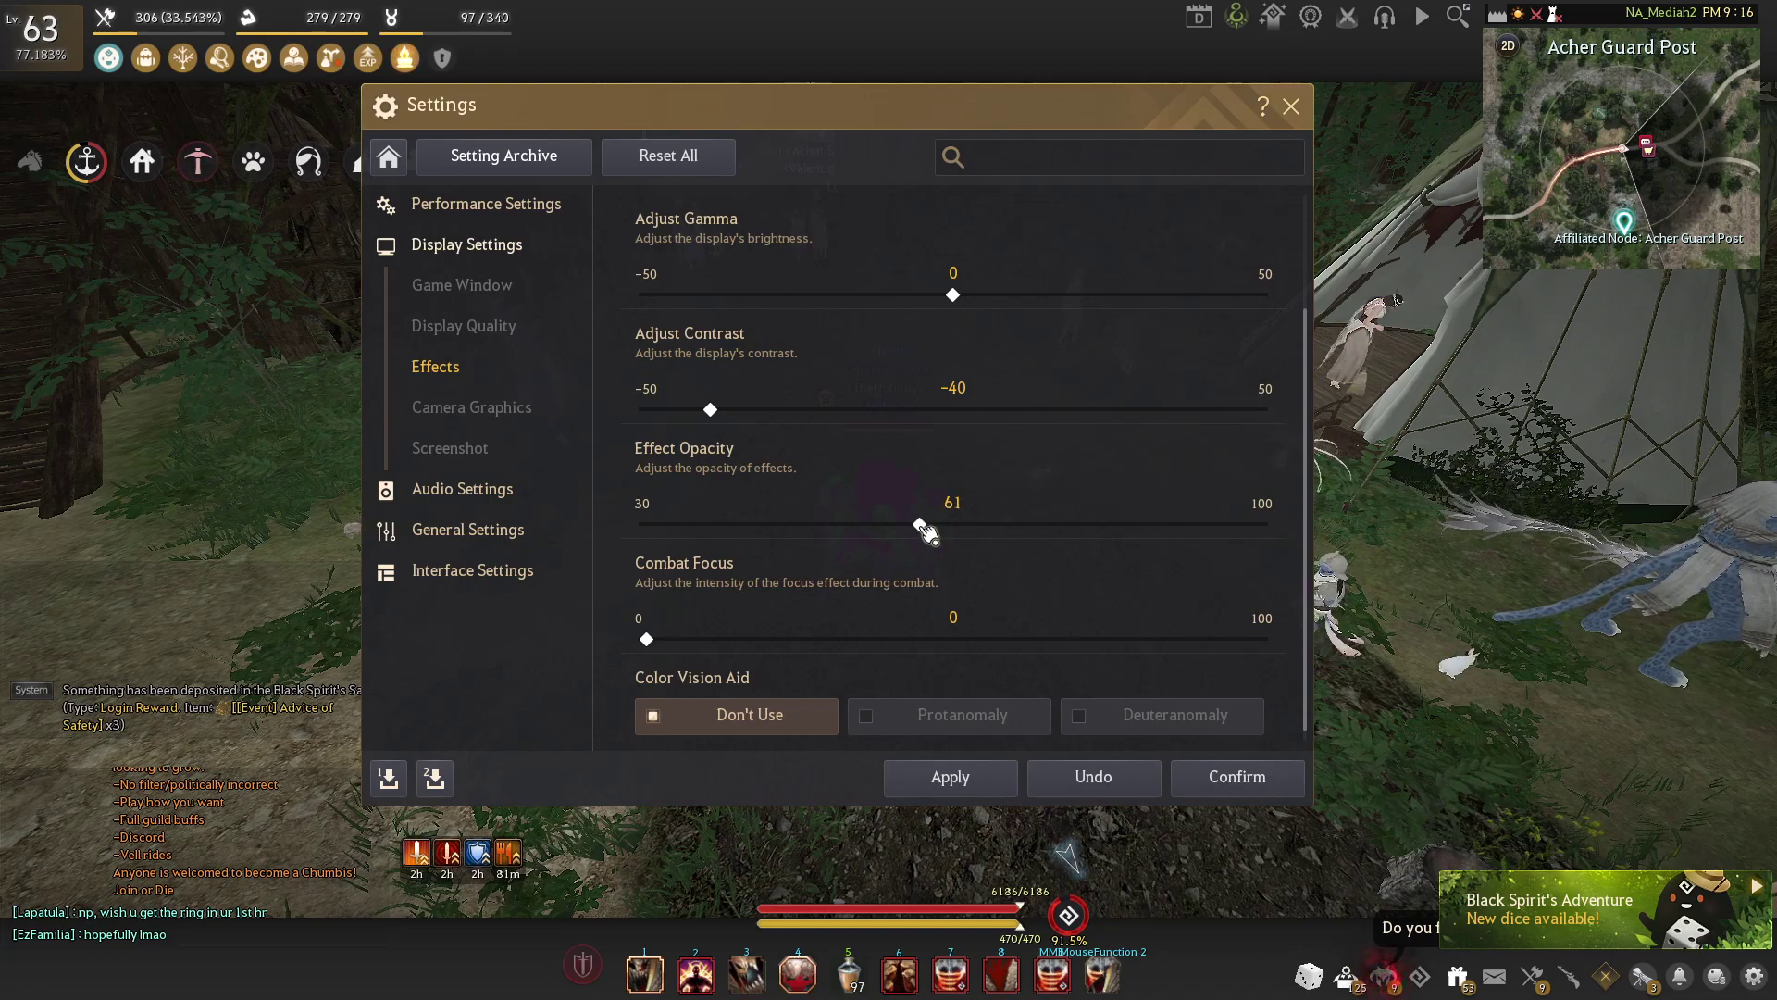
{"action": "left_click_drag", "start_coordinate": [927, 534], "coordinate": [1009, 544]}
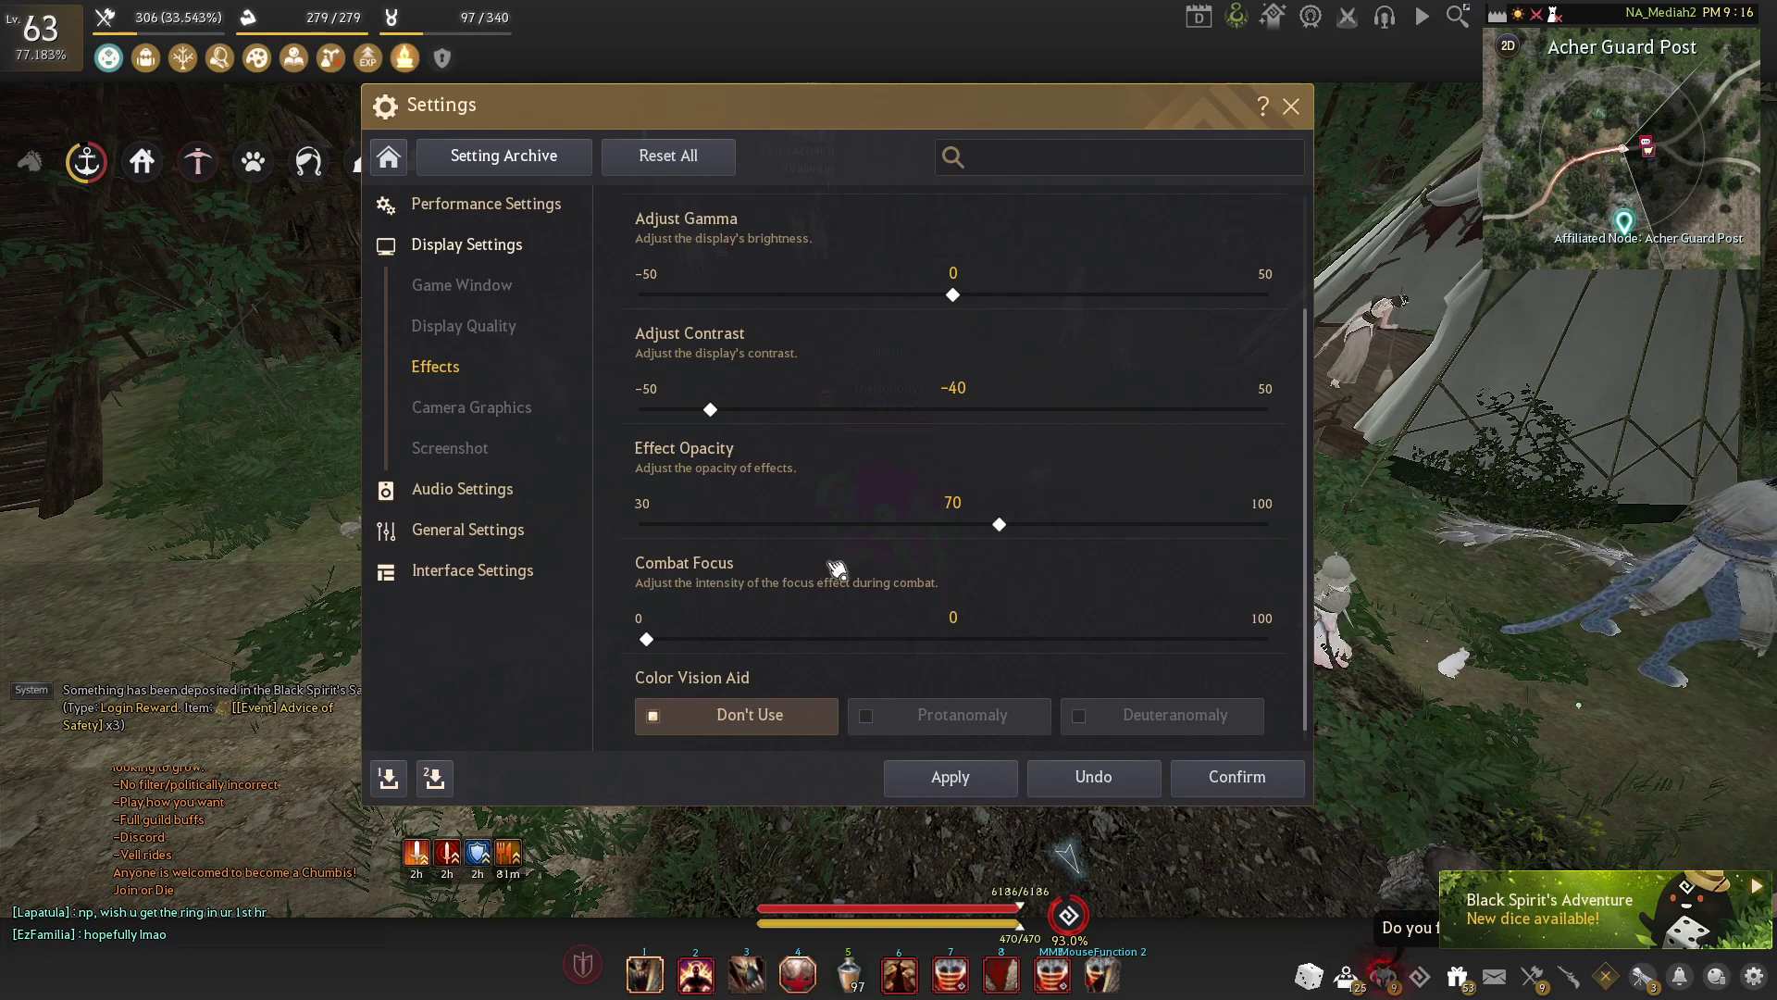
{"action": "scroll", "coordinate": [778, 572], "scroll_direction": "down", "scroll_amount": 1}
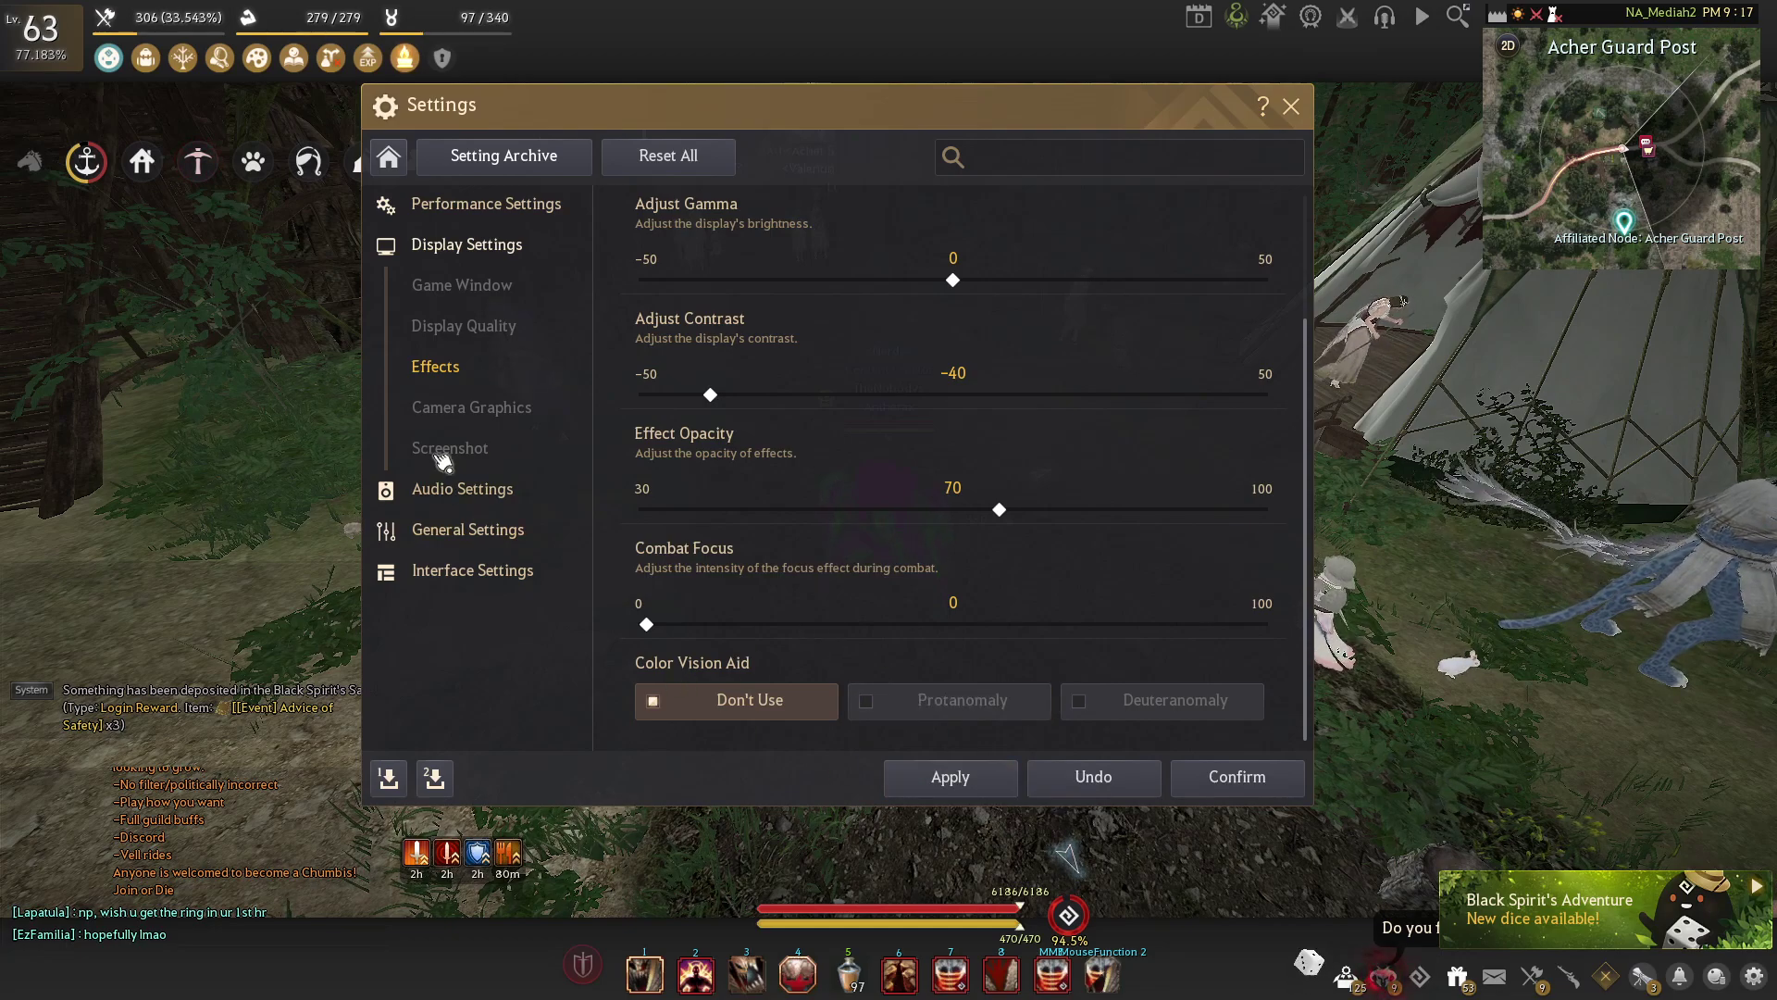
Examine the Camera Graphics vision range and camera effect settings, and open the Screenshot settings
{"action": "left_click", "coordinate": [446, 414]}
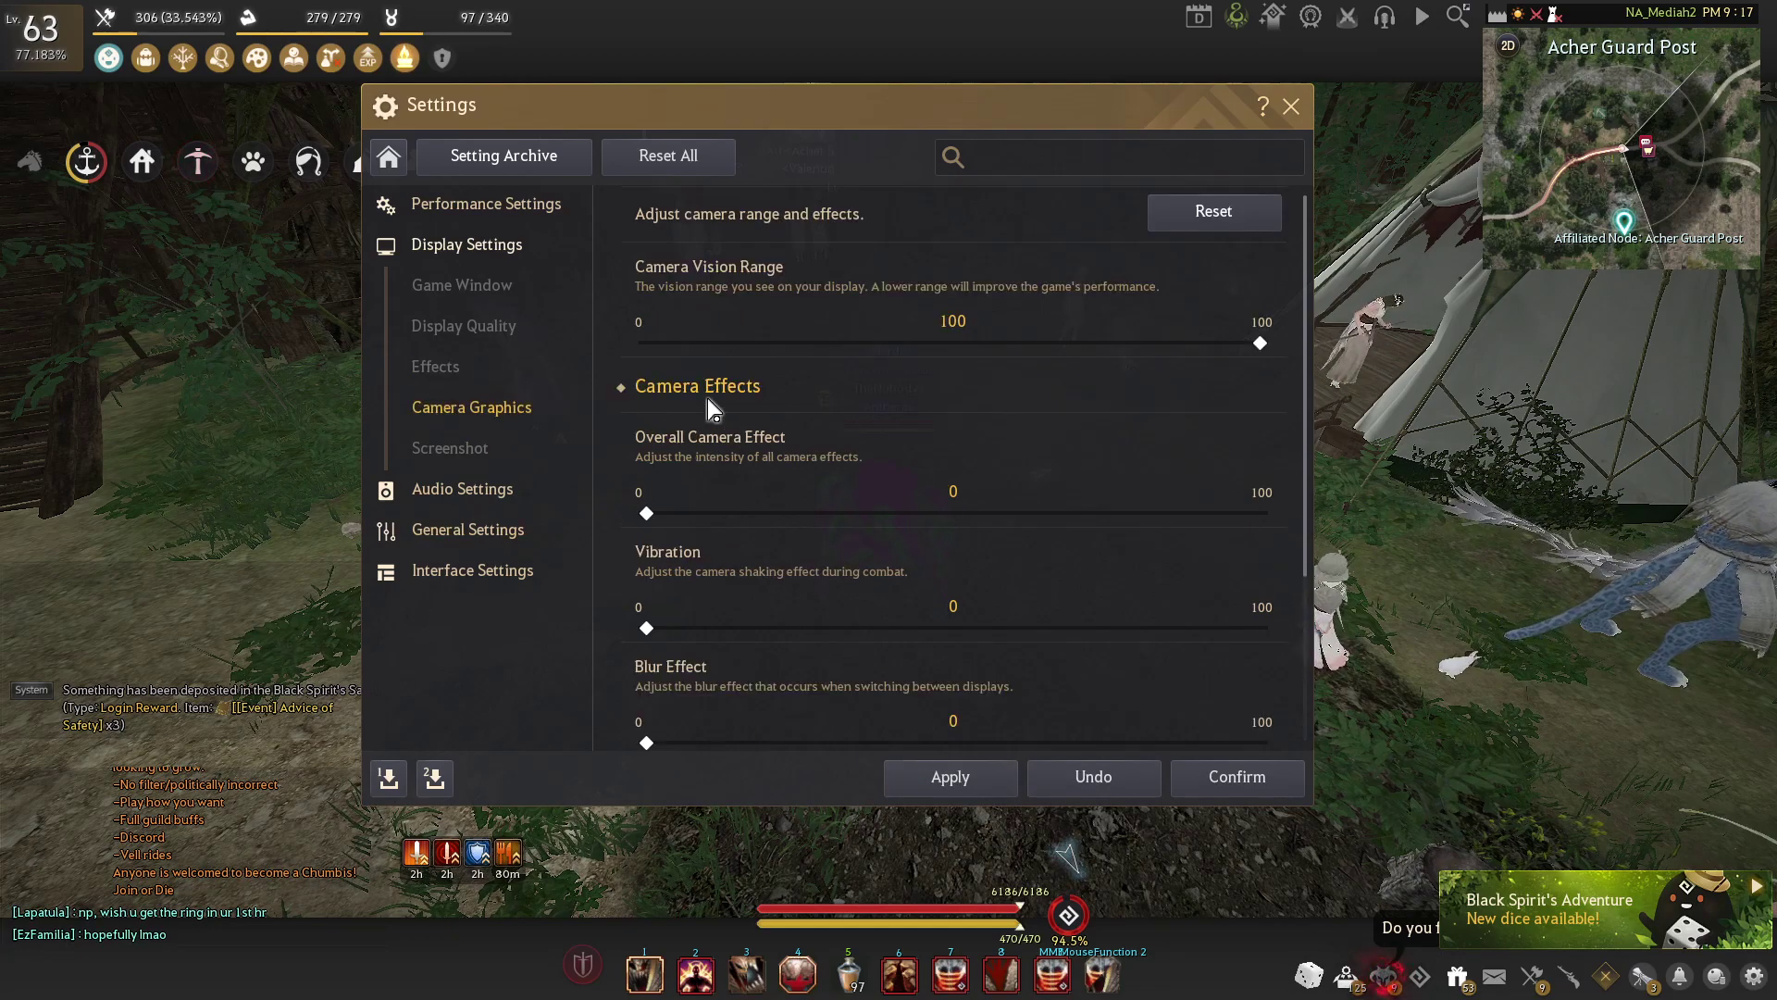
{"action": "scroll", "coordinate": [689, 403], "scroll_direction": "down", "scroll_amount": 3}
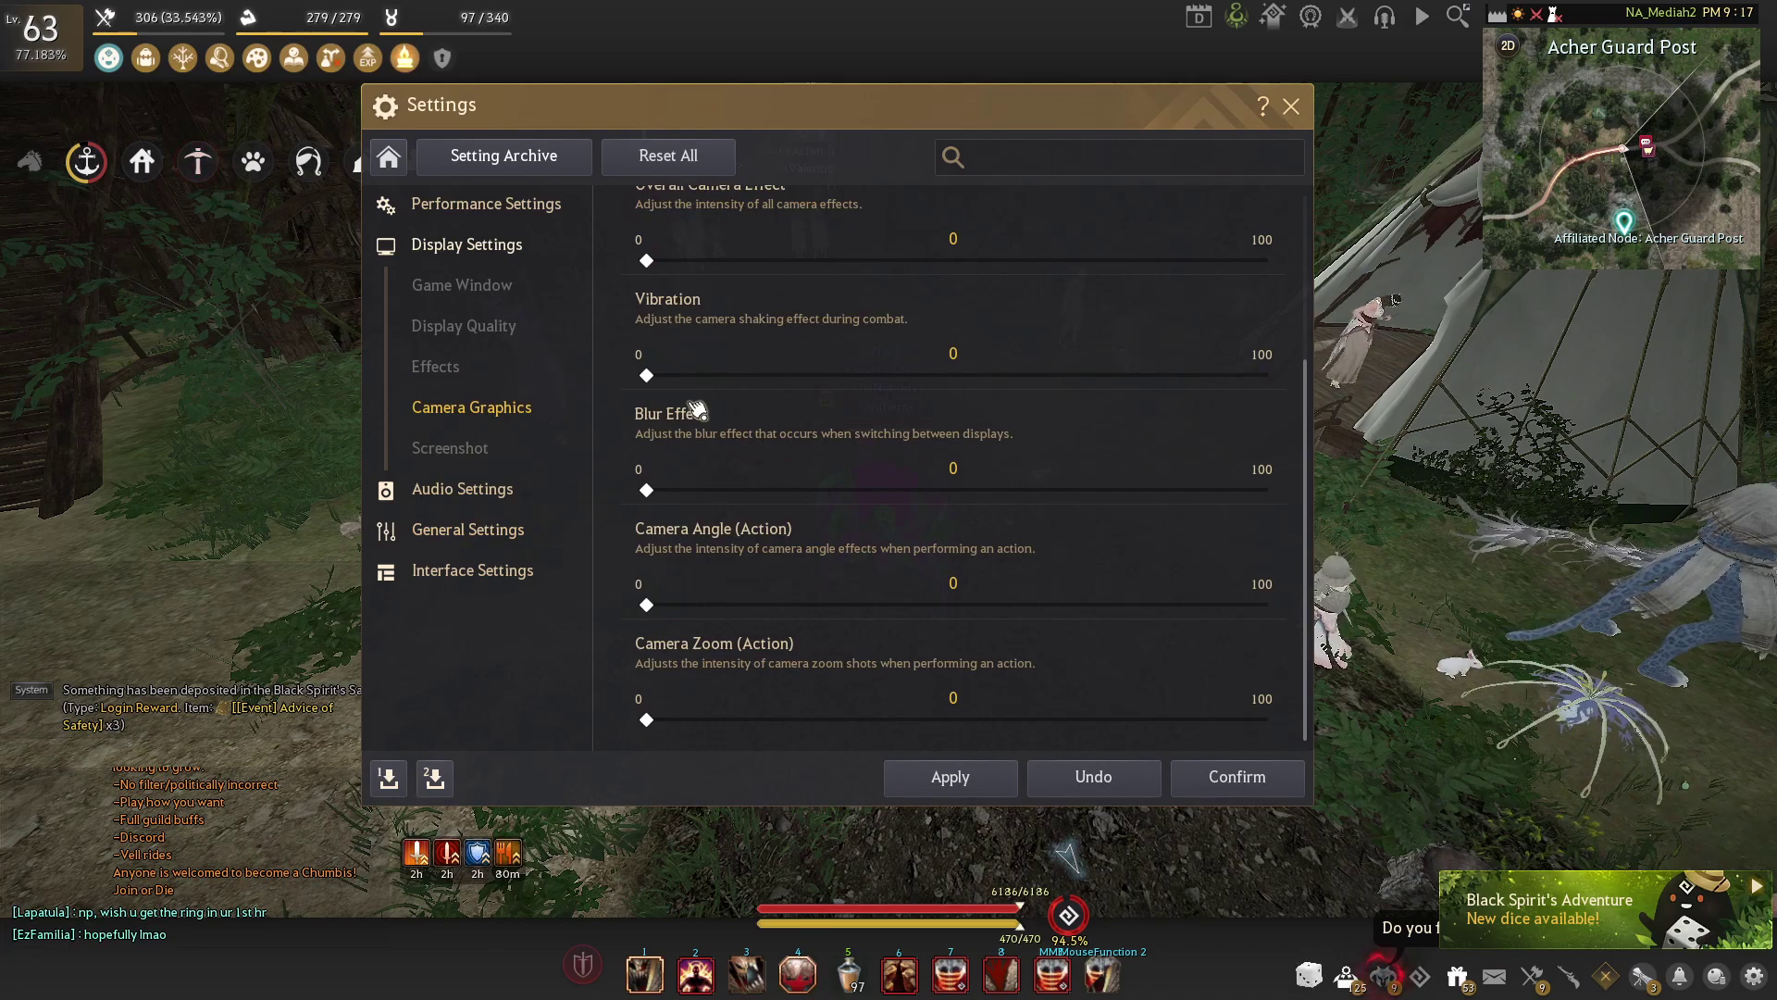
{"action": "scroll", "coordinate": [777, 427], "scroll_direction": "up", "scroll_amount": 3}
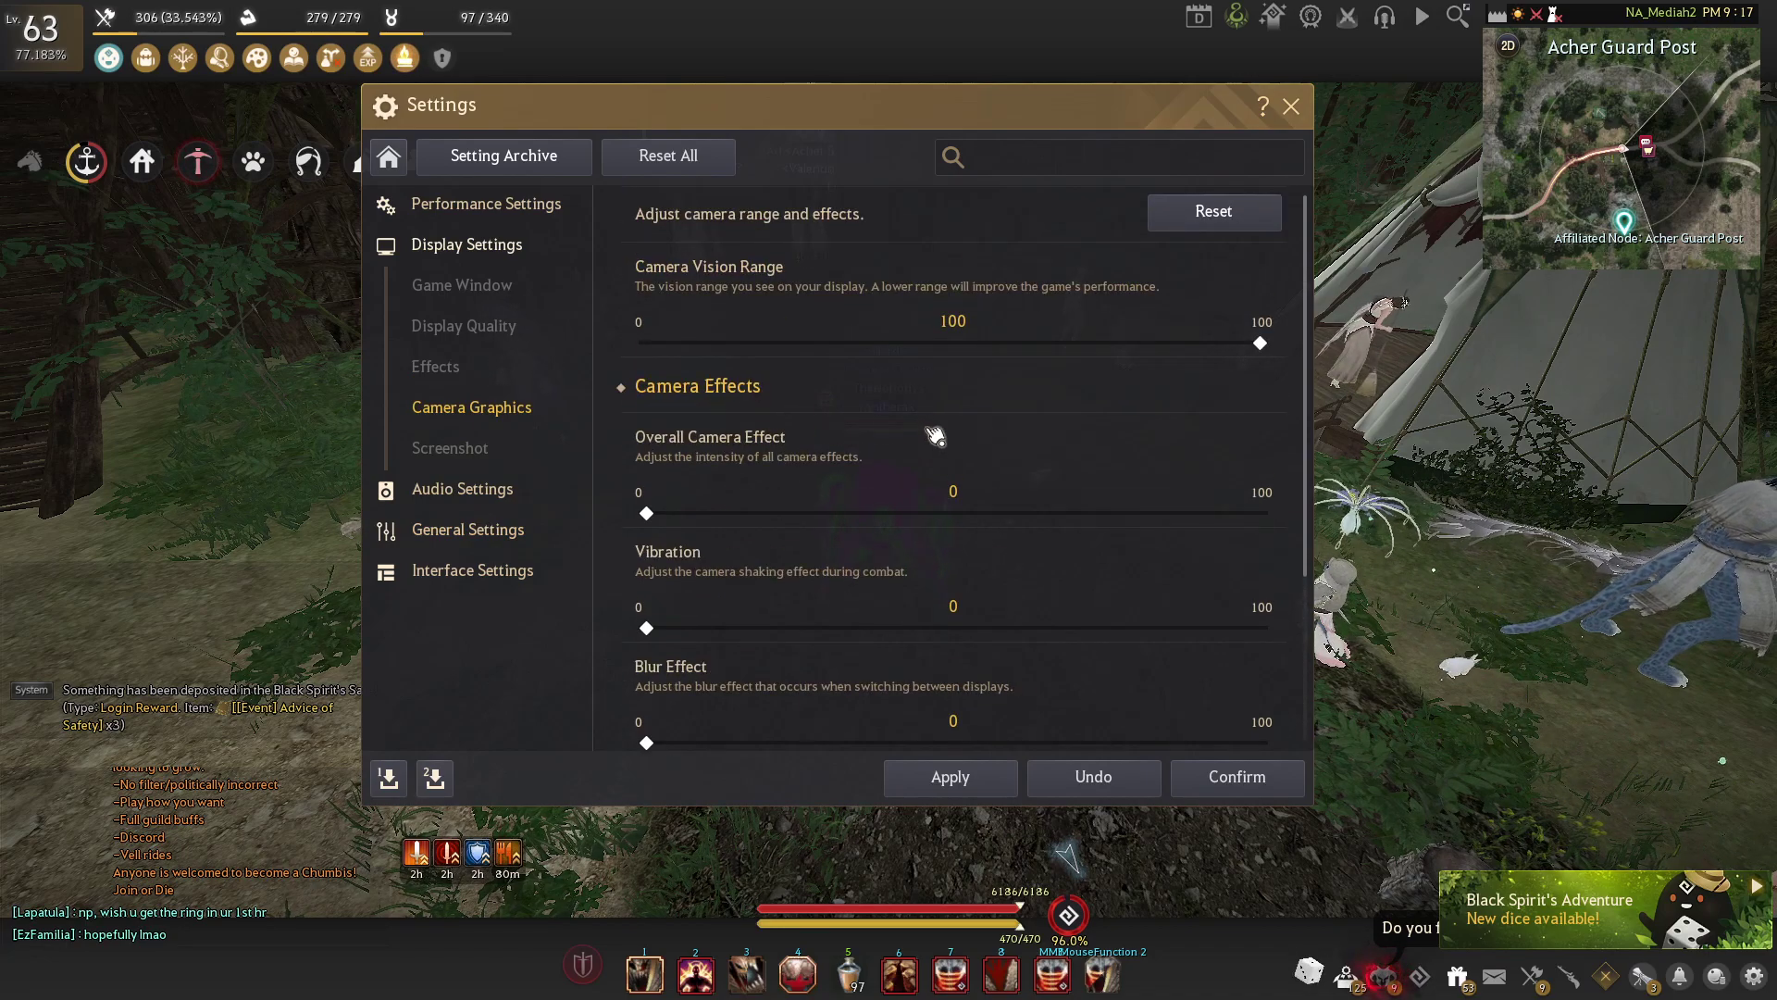
{"action": "scroll", "coordinate": [819, 418], "scroll_direction": "down", "scroll_amount": 2}
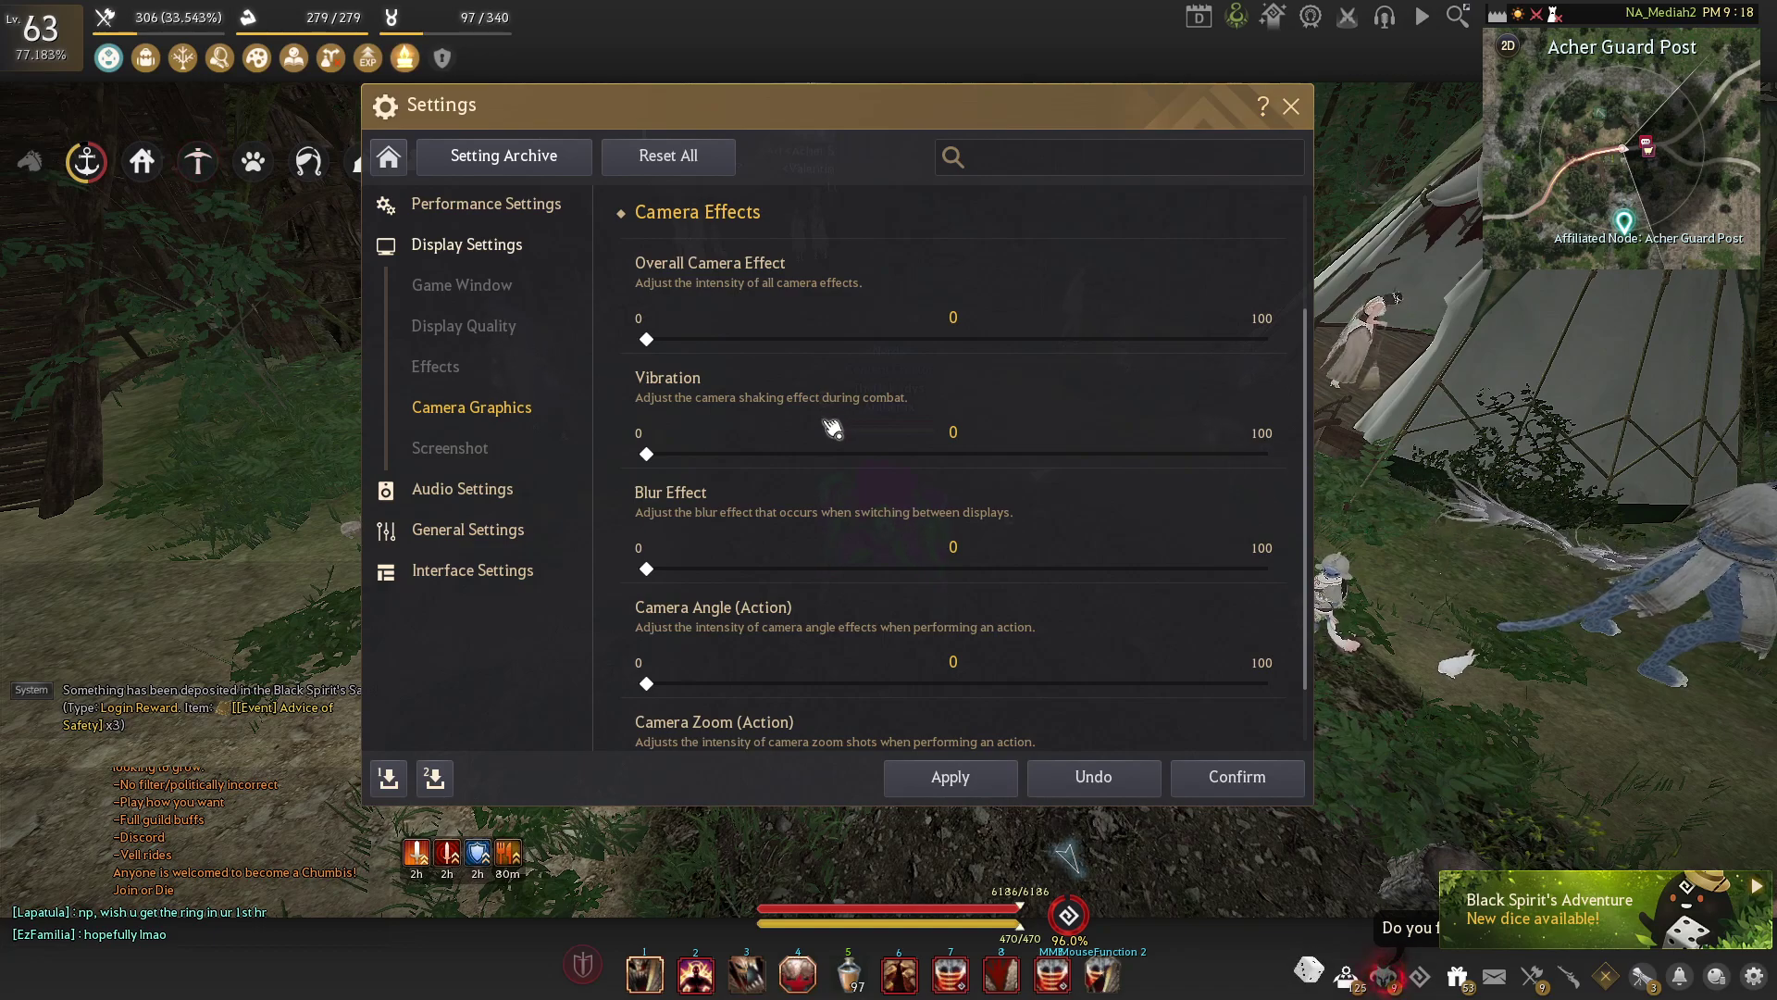
{"action": "scroll", "coordinate": [833, 425], "scroll_direction": "down", "scroll_amount": 1}
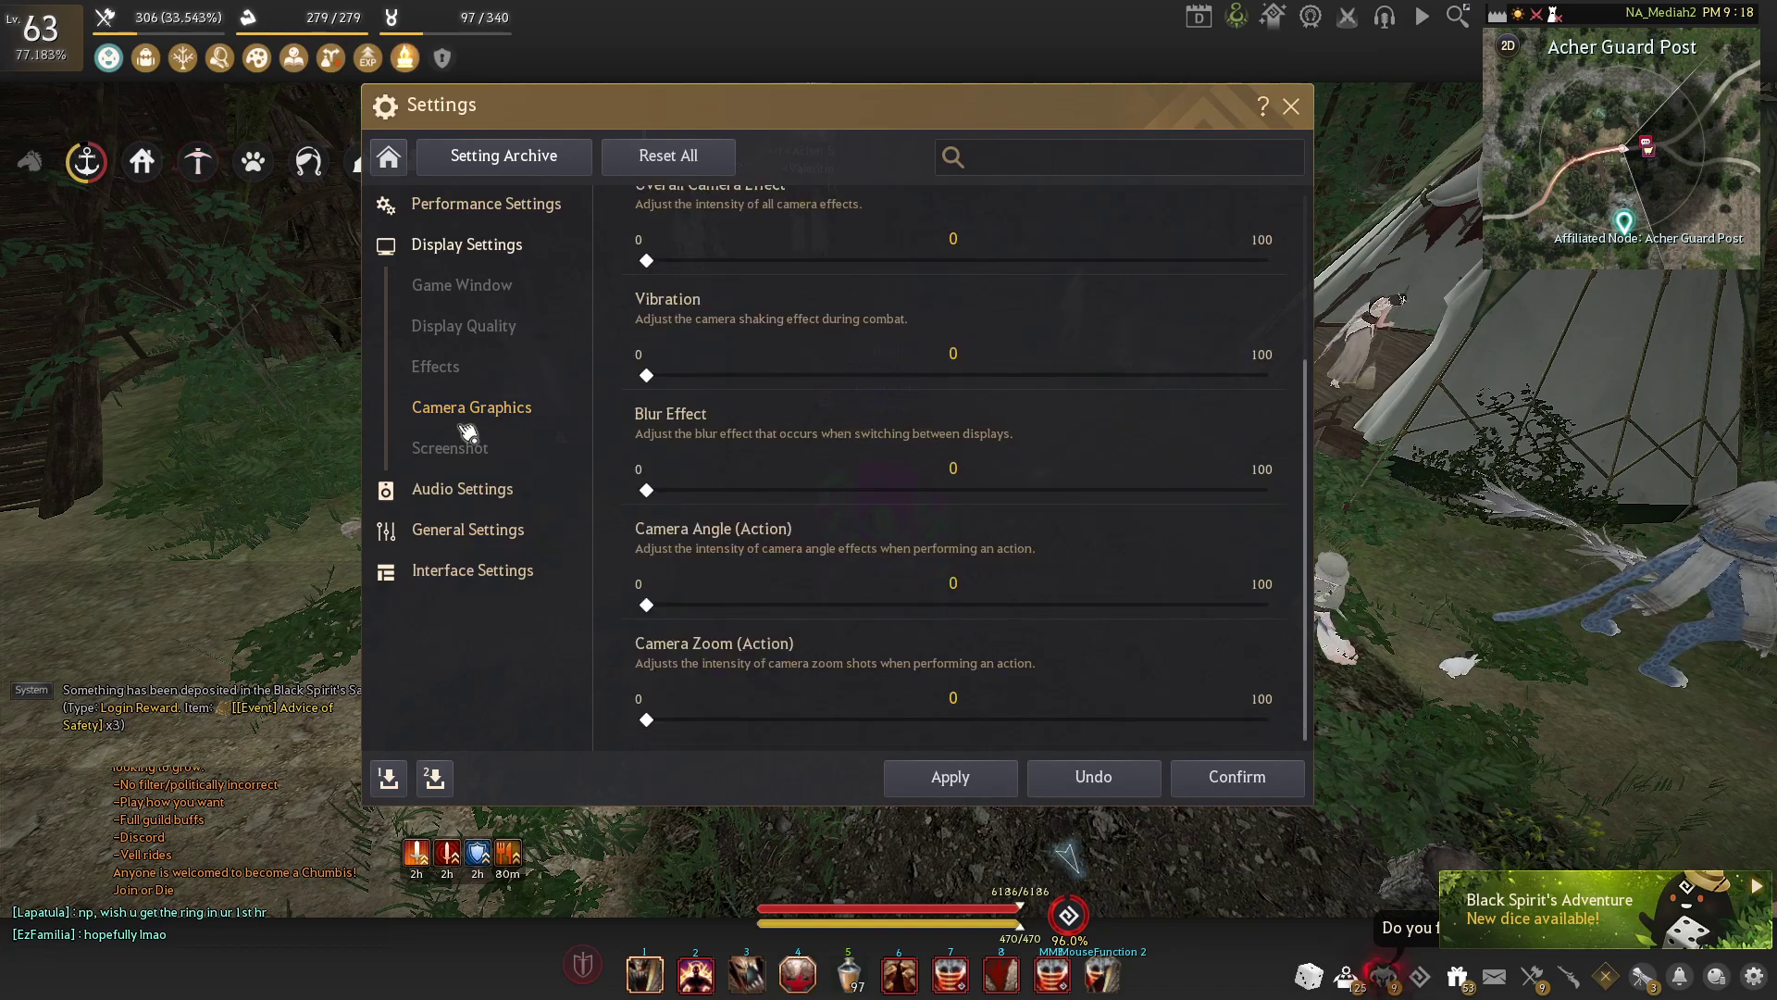
{"action": "left_click", "coordinate": [454, 452]}
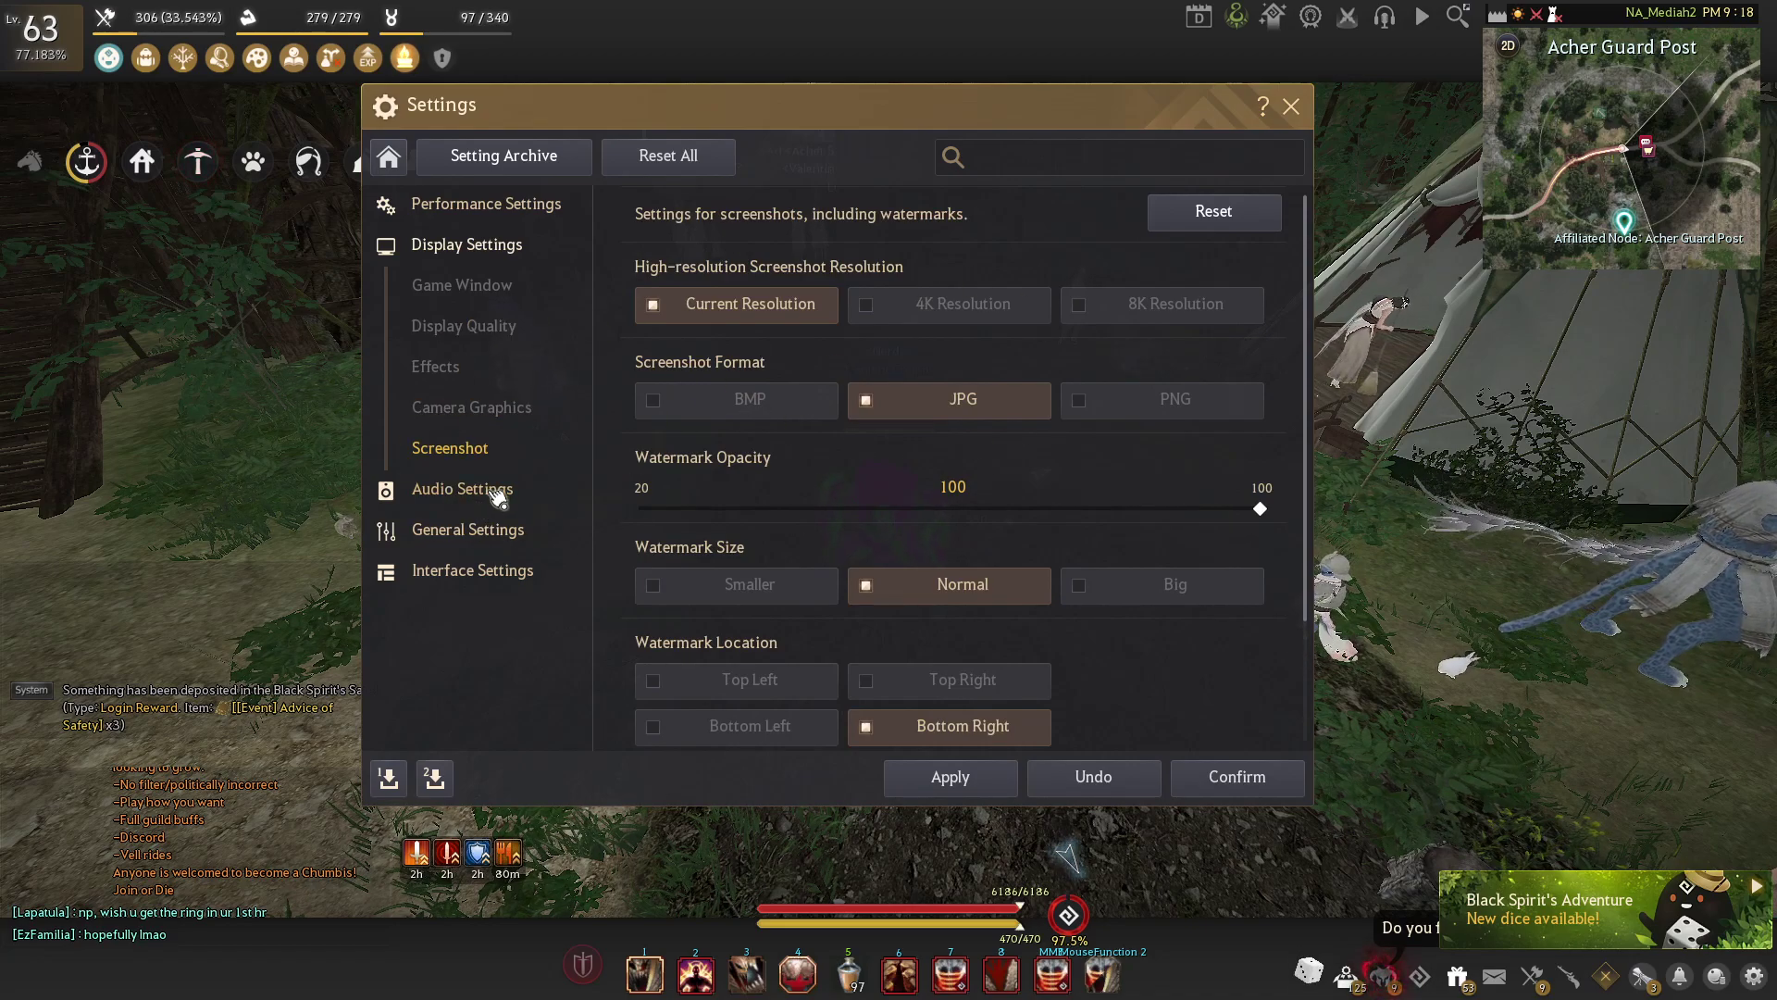
Examine the General Settings for Quality of Life and the Show/Hide options for names, rankings, HP gauges and character highlights
{"action": "left_click", "coordinate": [466, 491]}
{"action": "left_click", "coordinate": [470, 363]}
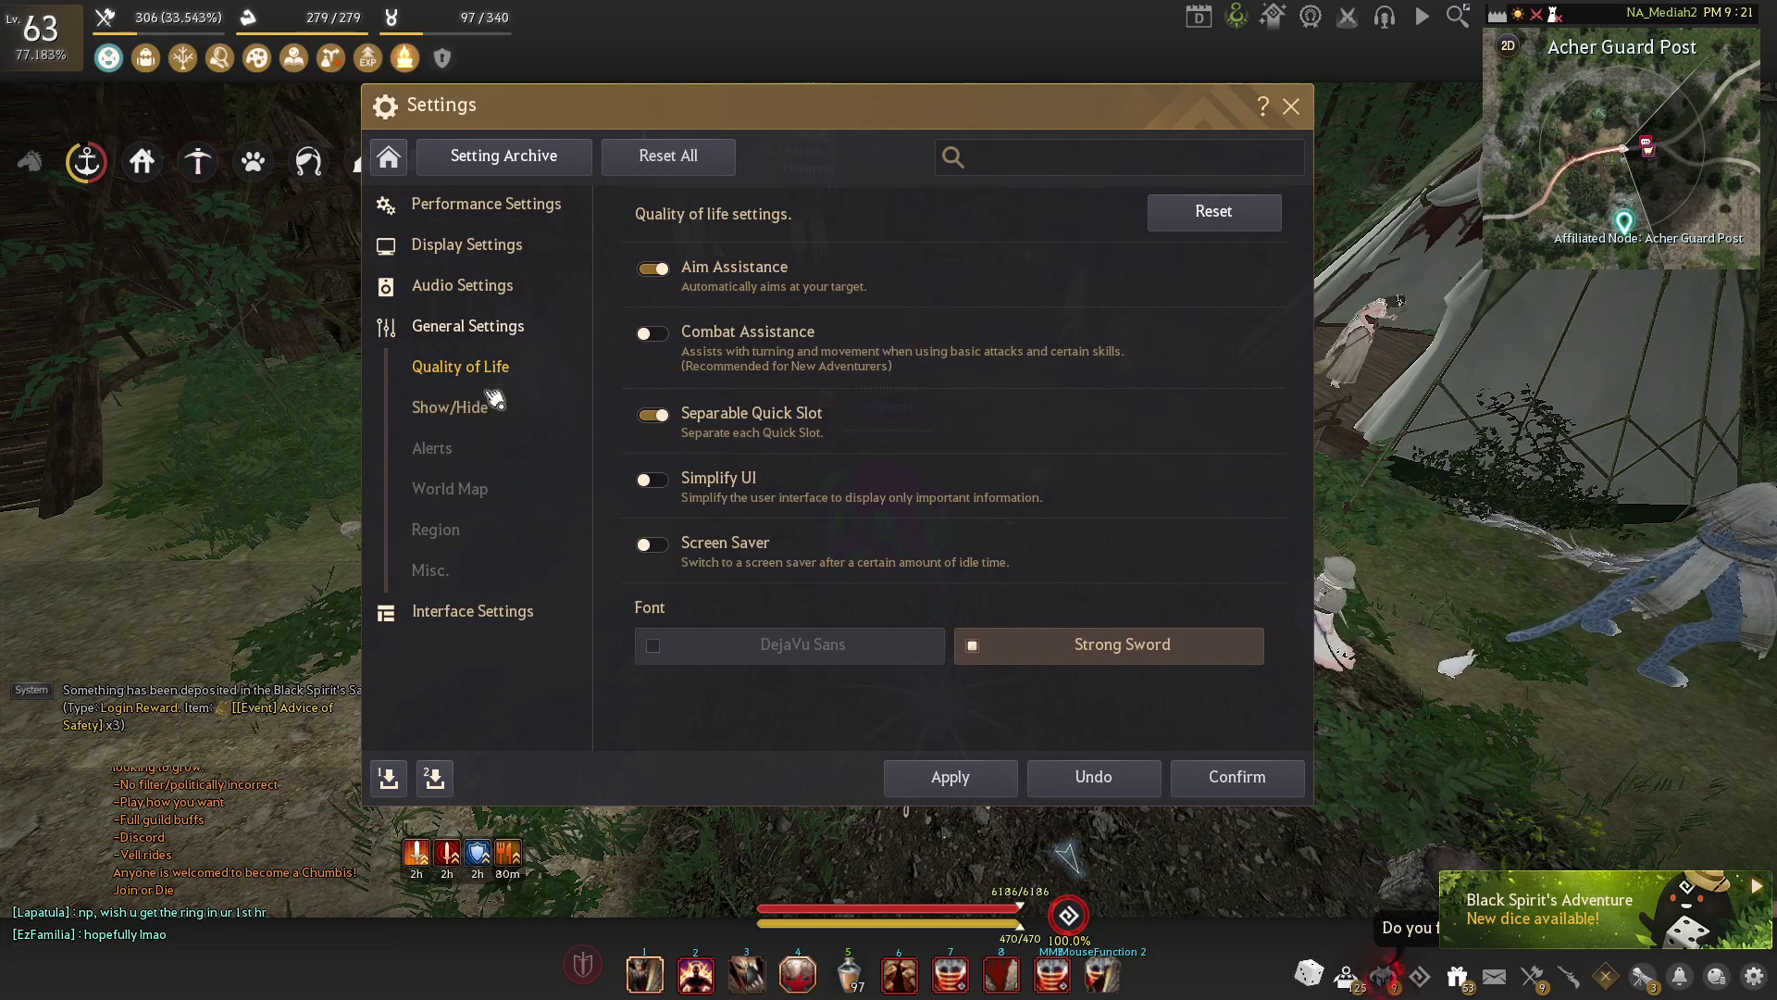
{"action": "left_click", "coordinate": [483, 408]}
{"action": "scroll", "coordinate": [770, 534], "scroll_direction": "down", "scroll_amount": 6}
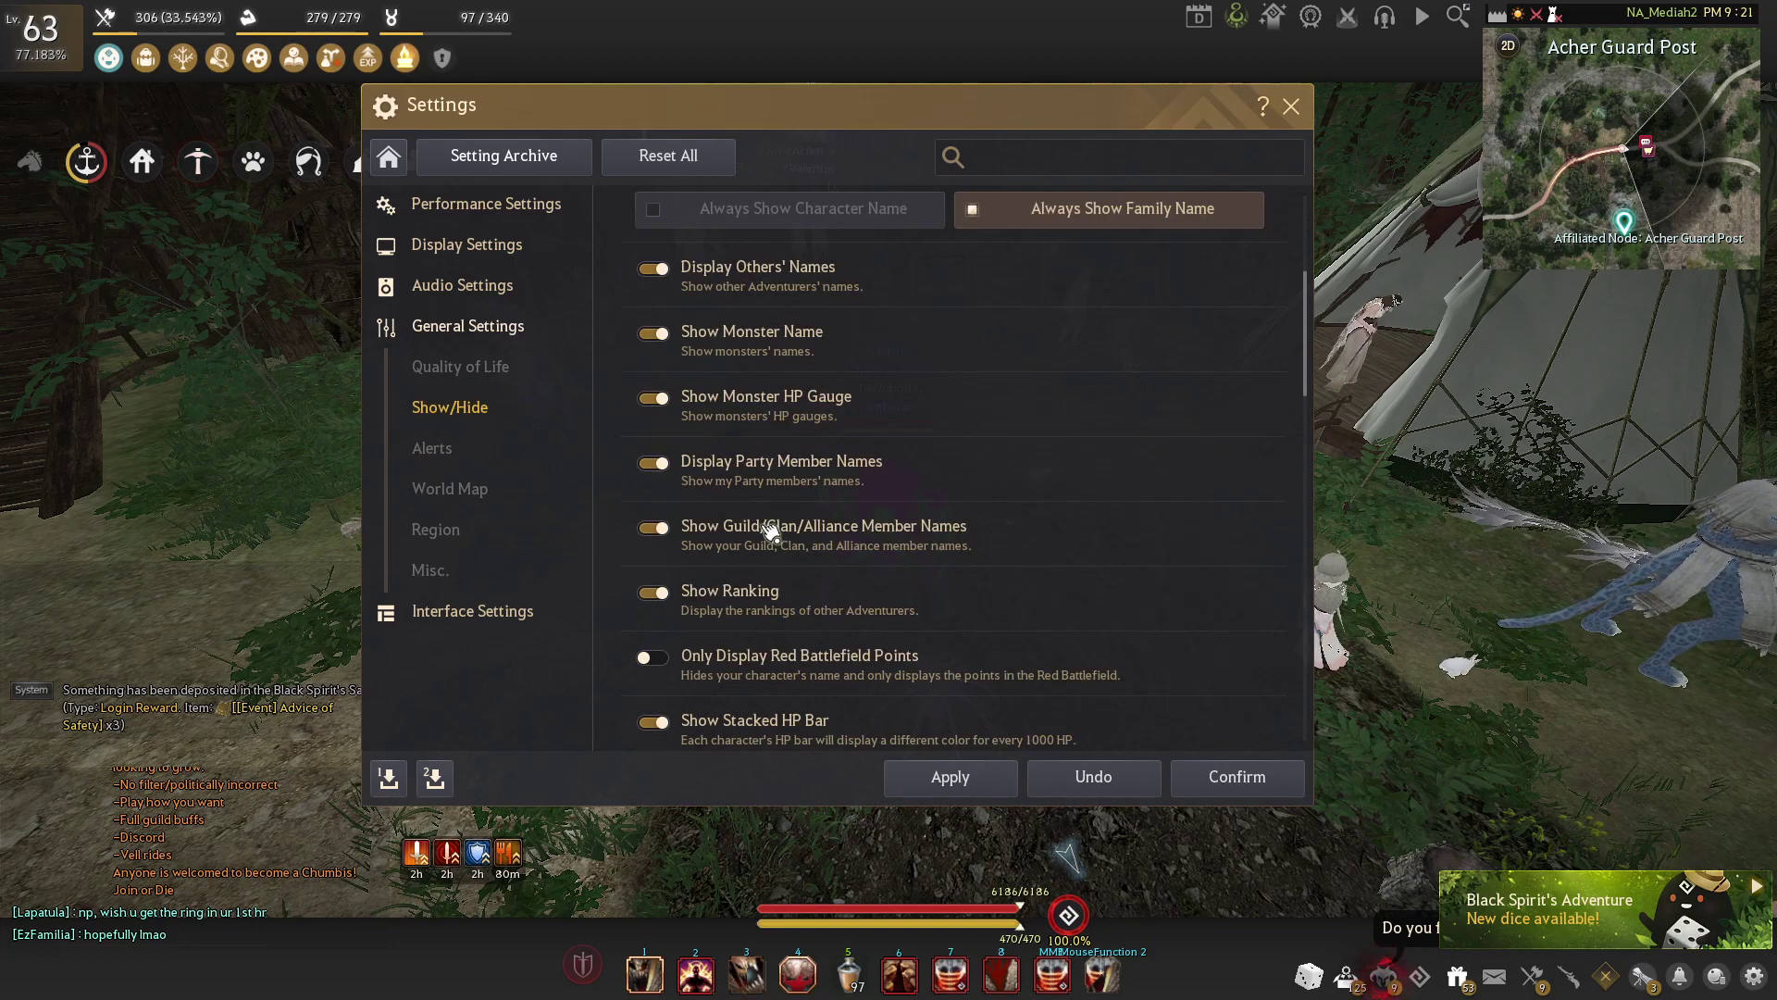
{"action": "scroll", "coordinate": [771, 534], "scroll_direction": "up", "scroll_amount": 4}
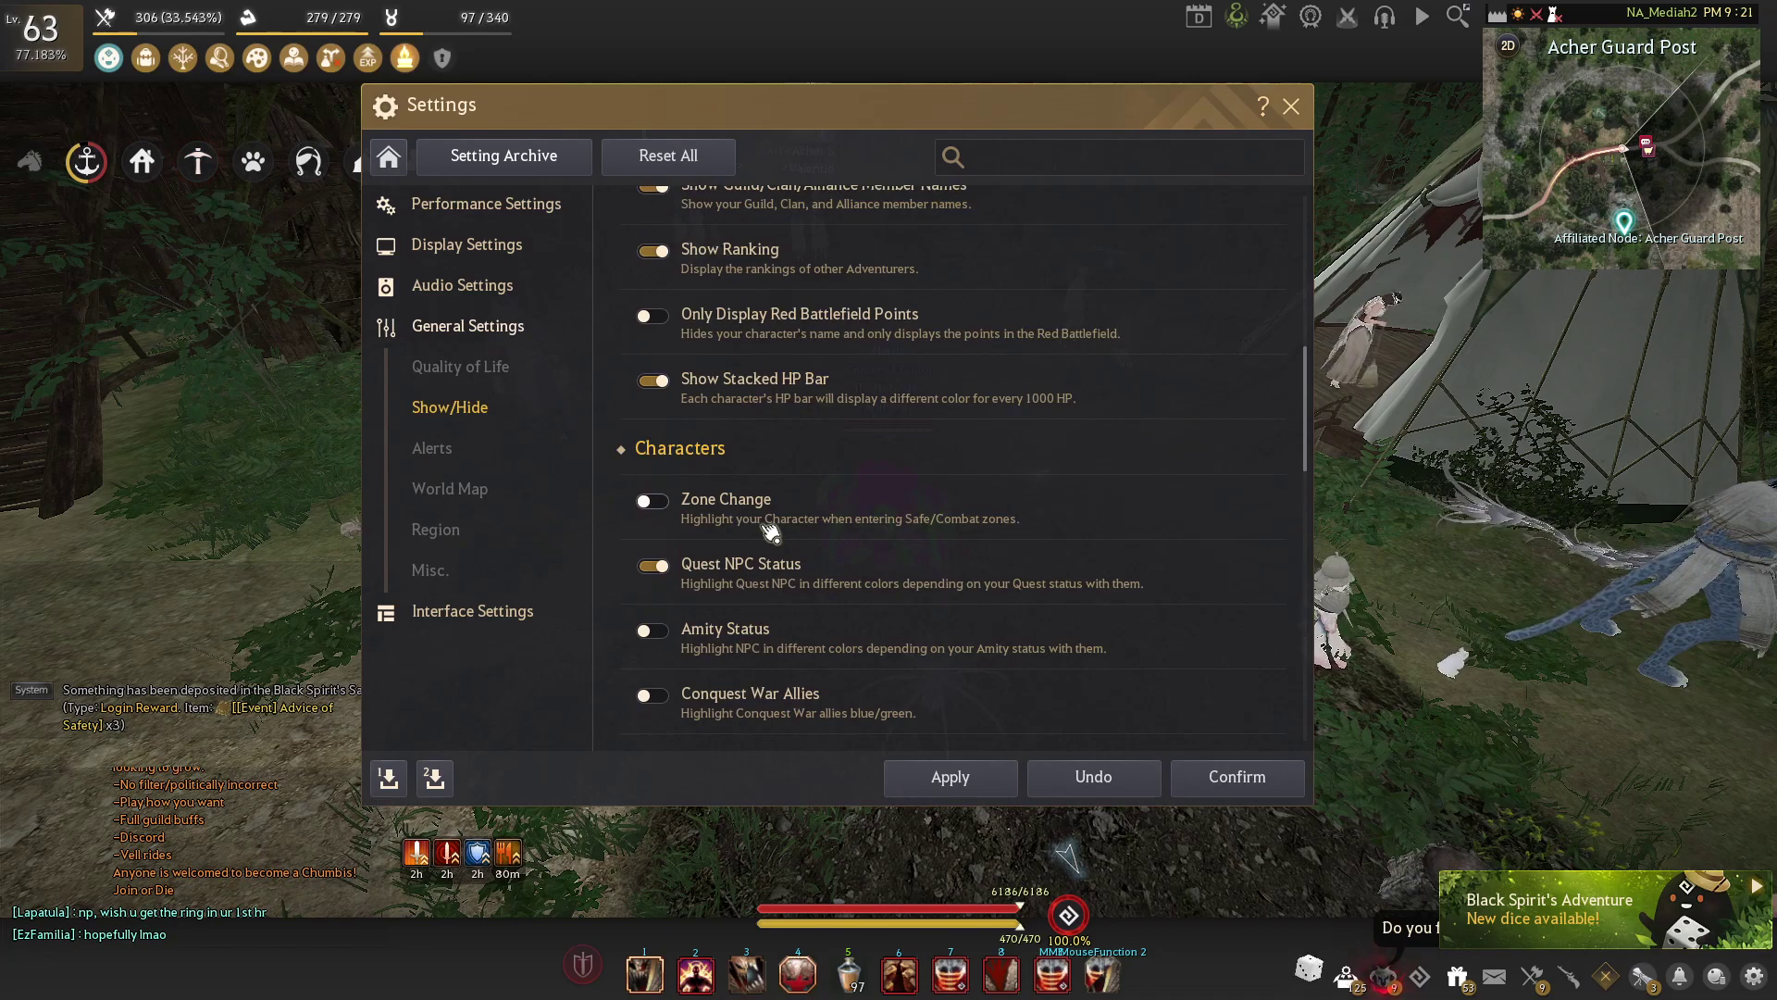
{"action": "scroll", "coordinate": [771, 532], "scroll_direction": "up", "scroll_amount": 3}
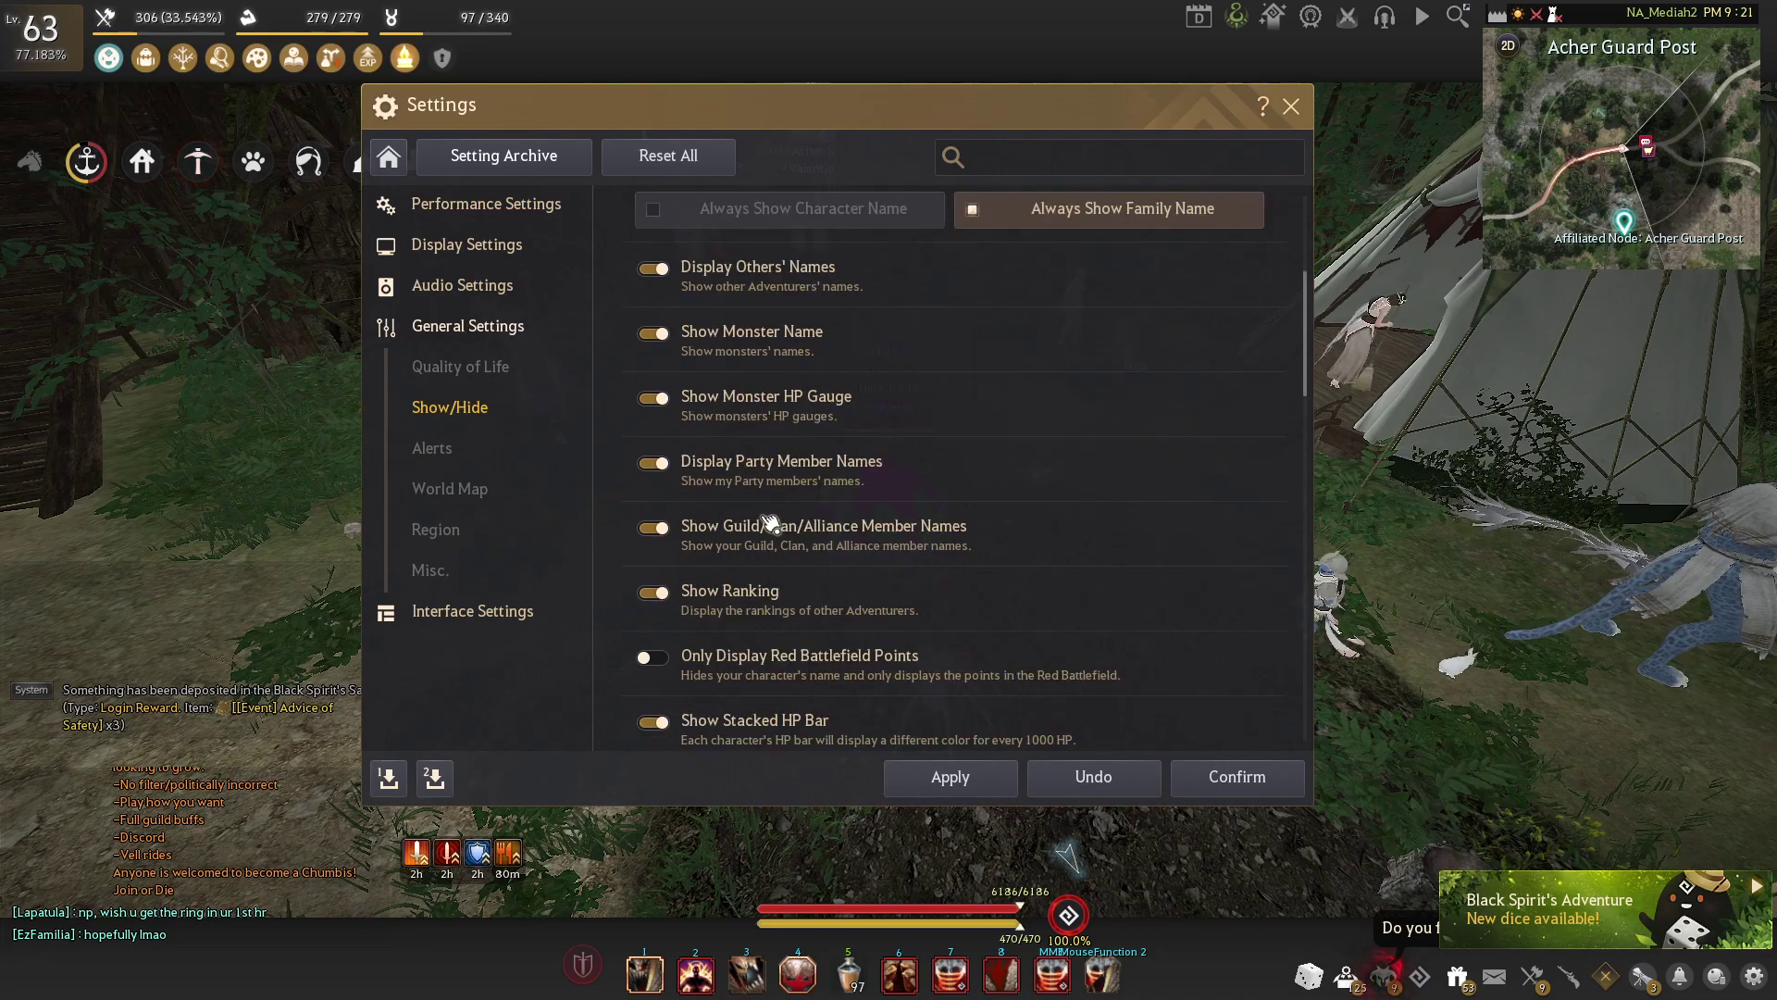
{"action": "scroll", "coordinate": [771, 523], "scroll_direction": "up", "scroll_amount": 3}
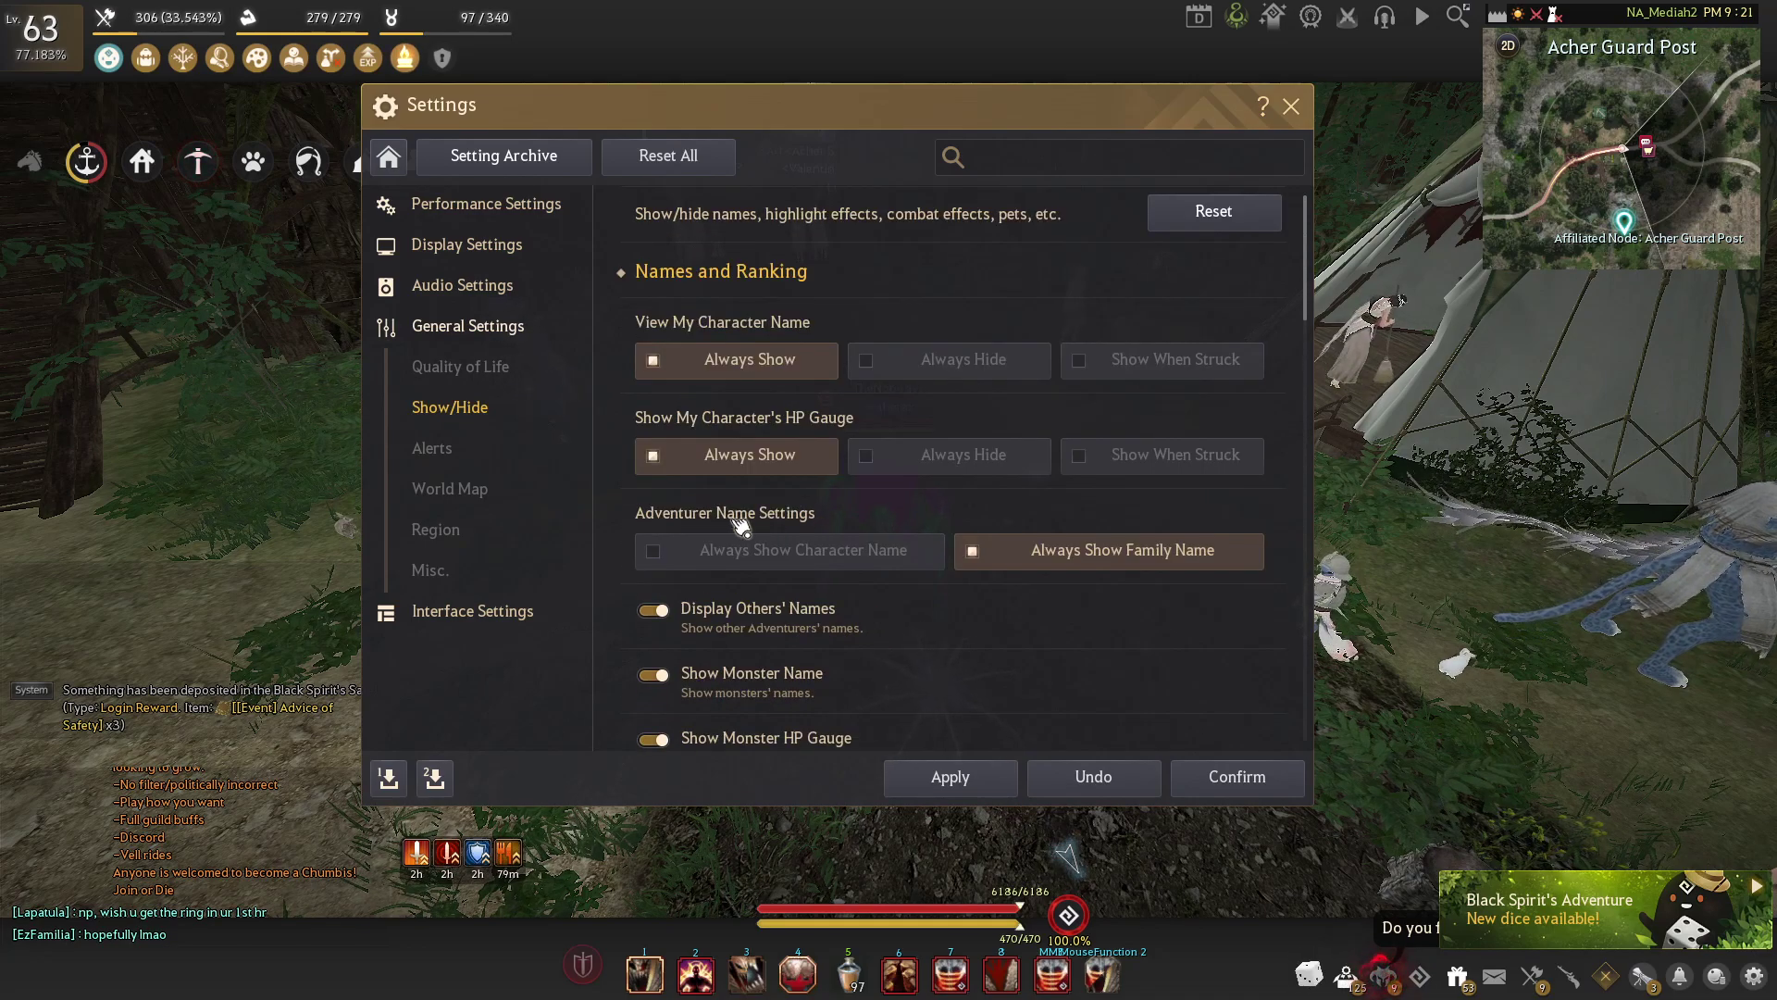
{"action": "scroll", "coordinate": [673, 527], "scroll_direction": "down", "scroll_amount": 8}
Examine the full list of Alerts settings, plus the World Map opening style, camera angle and Region language options
{"action": "left_click", "coordinate": [431, 448]}
{"action": "scroll", "coordinate": [704, 475], "scroll_direction": "down", "scroll_amount": 2}
{"action": "scroll", "coordinate": [703, 475], "scroll_direction": "down", "scroll_amount": 12}
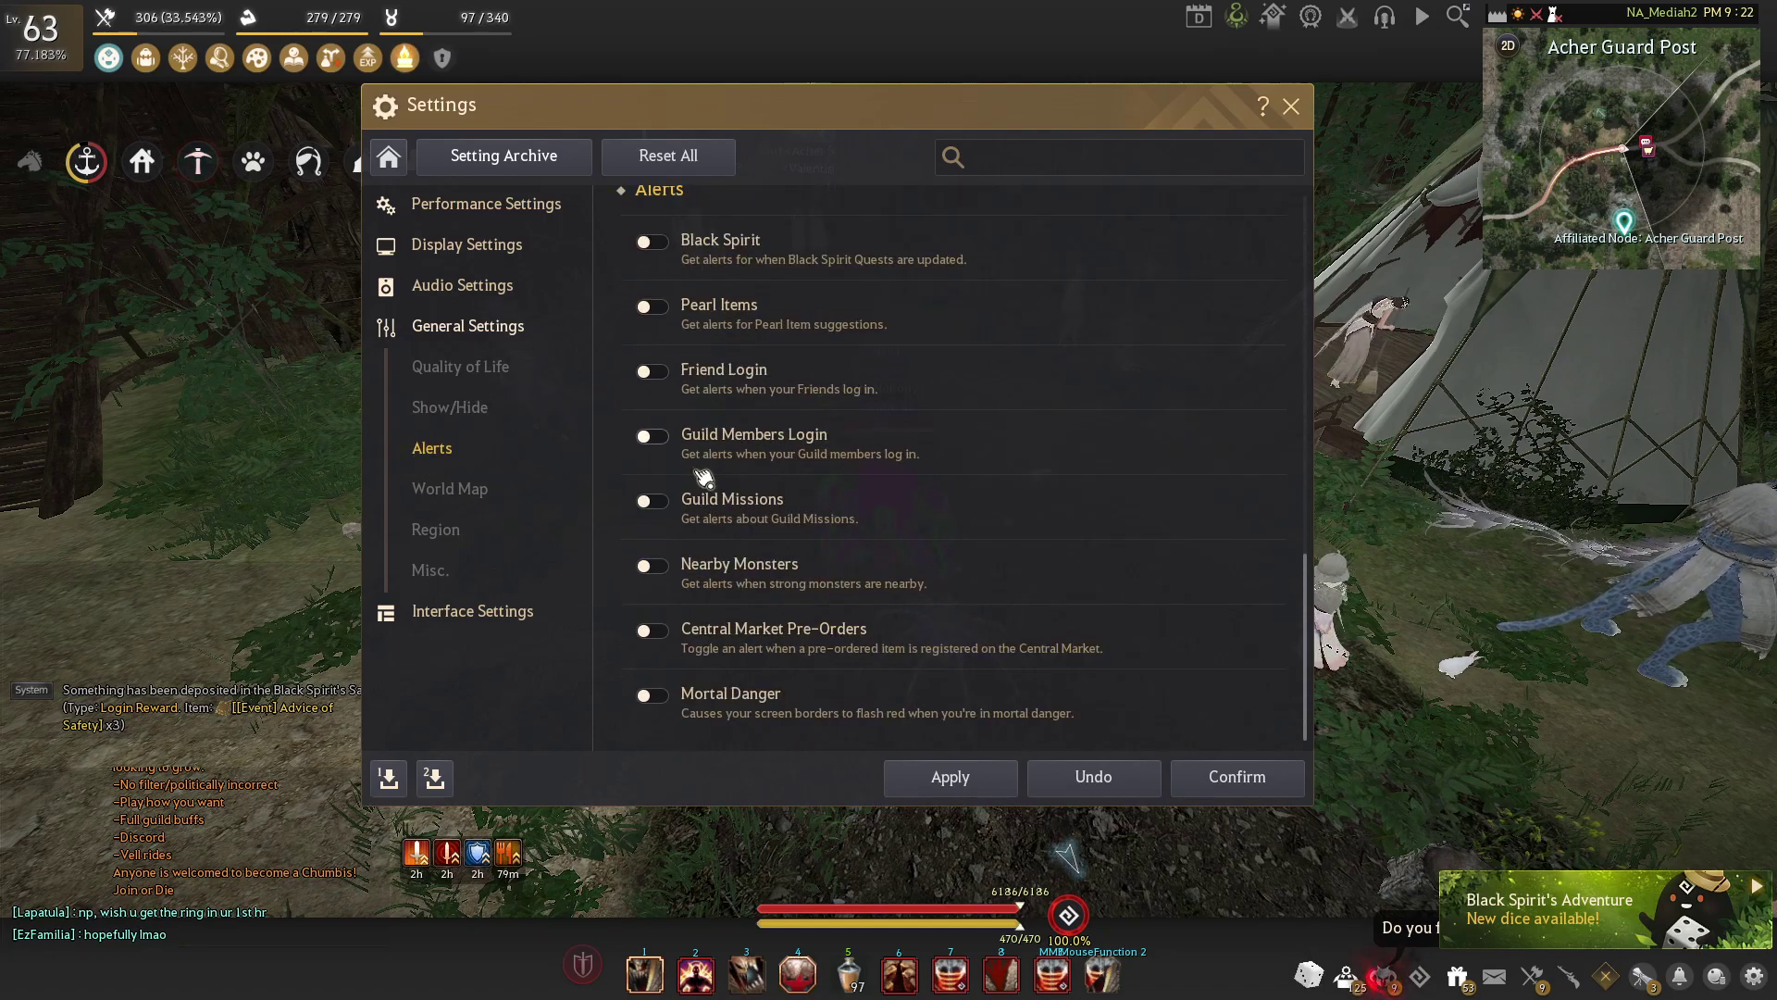
{"action": "scroll", "coordinate": [703, 475], "scroll_direction": "up", "scroll_amount": 2}
{"action": "scroll", "coordinate": [702, 475], "scroll_direction": "up", "scroll_amount": 12}
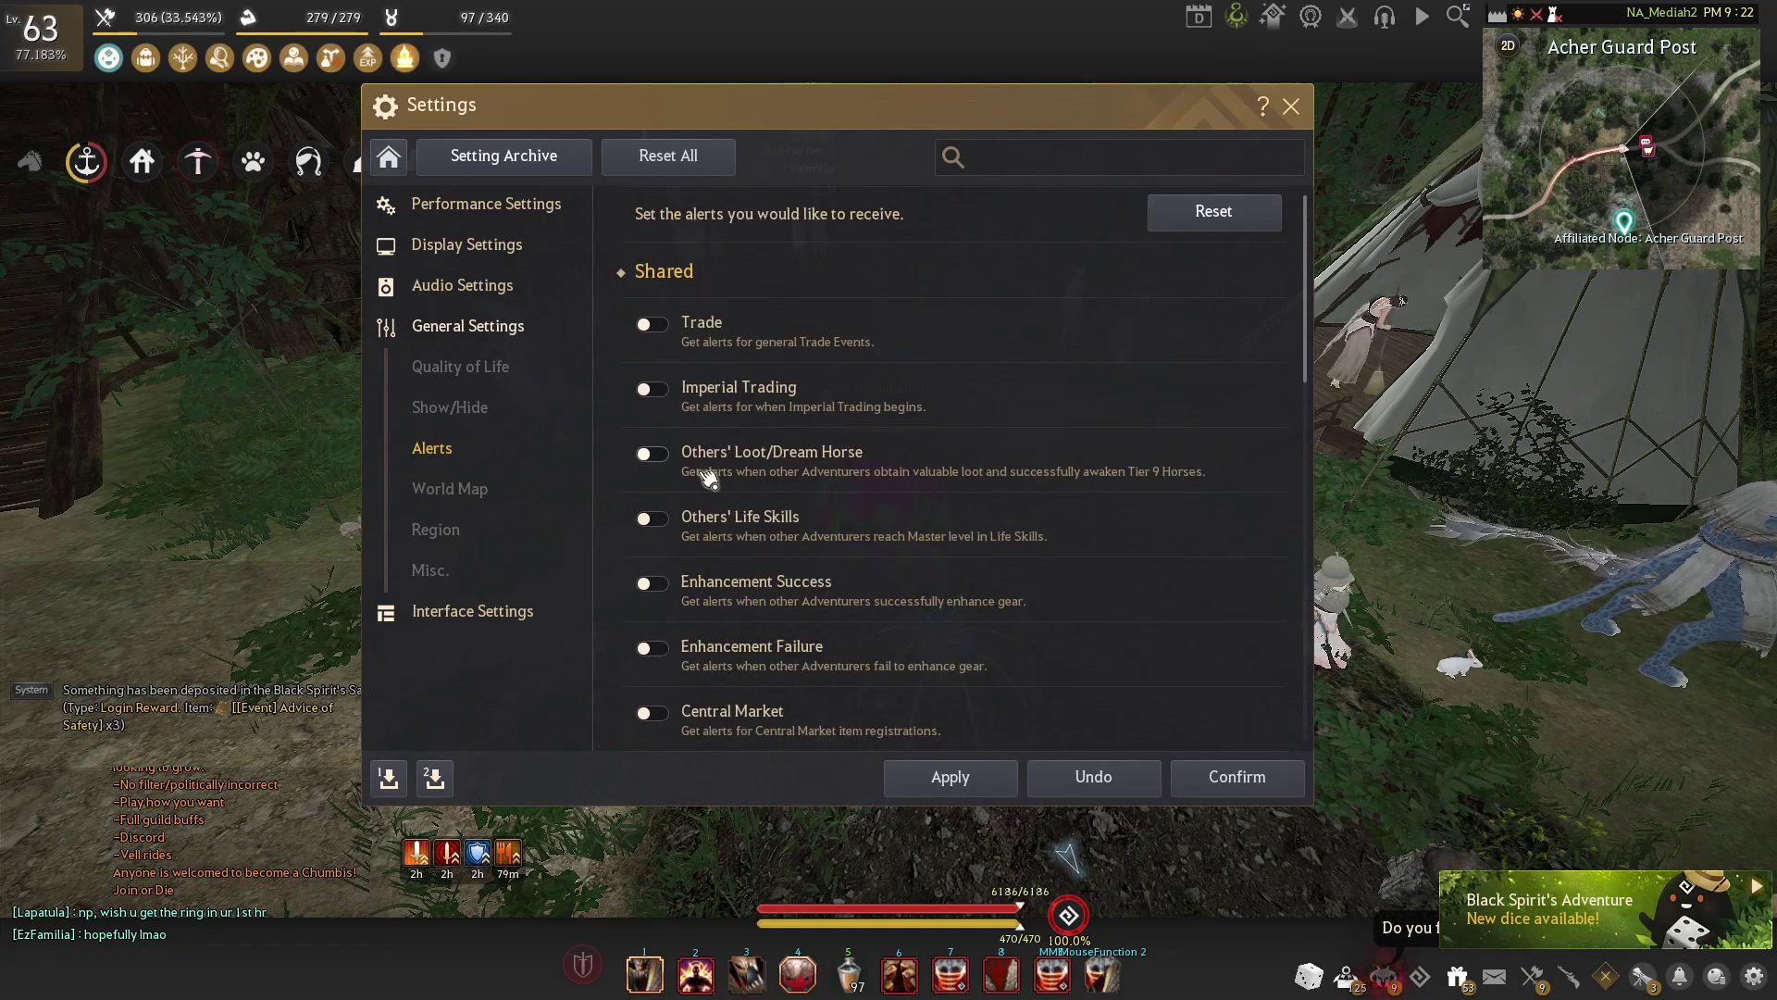
{"action": "left_click", "coordinate": [458, 501]}
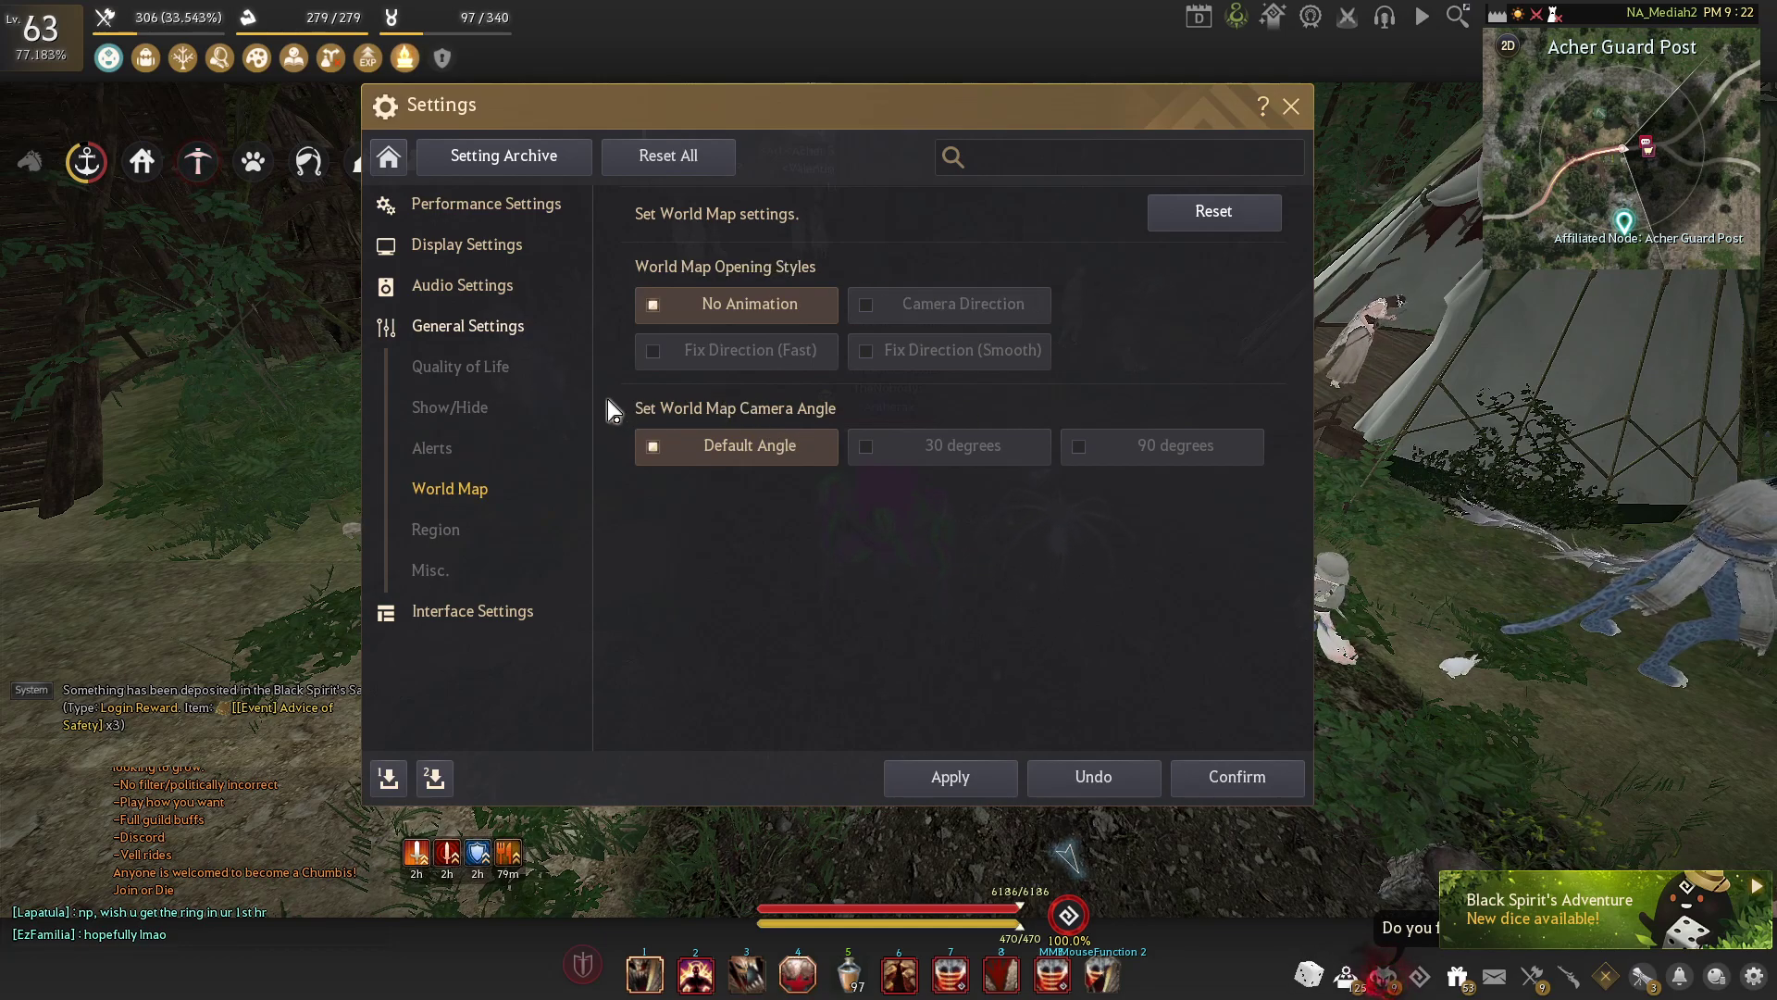
{"action": "left_click", "coordinate": [432, 529]}
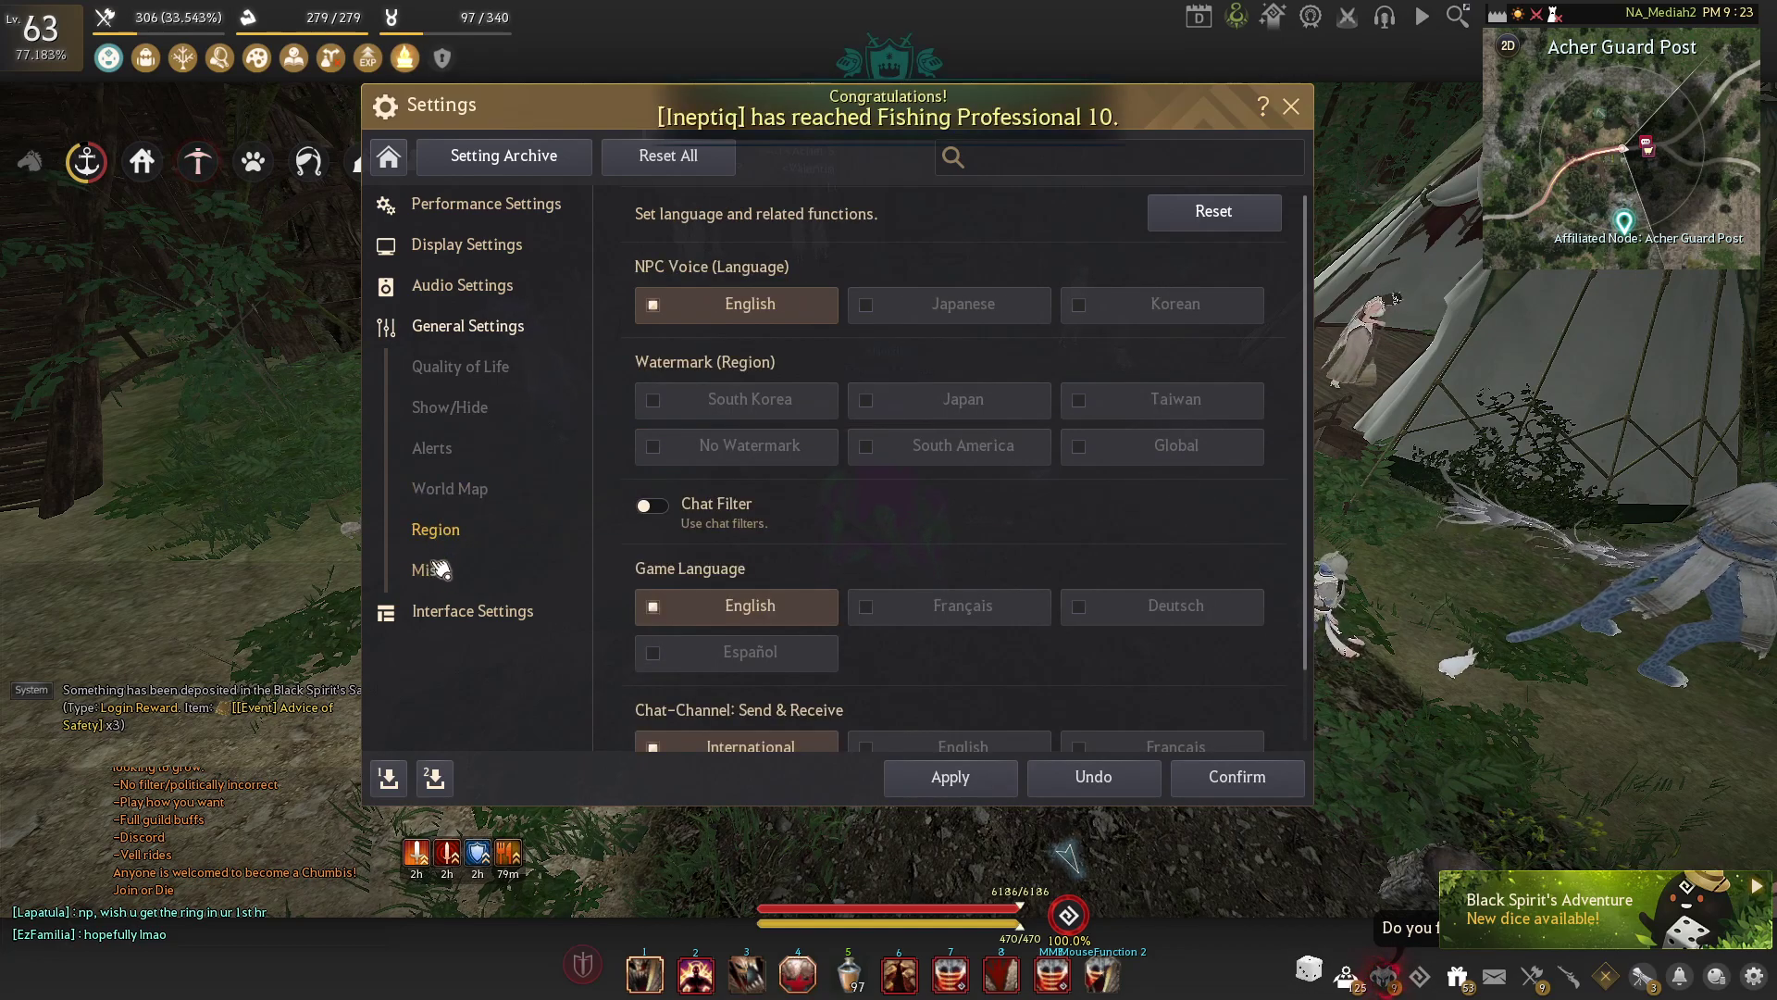
Examine the Misc. general settings for UI theme, navigation guide and paths, Character Interactions, minimap and Auto-run Camera
{"action": "left_click", "coordinate": [432, 573]}
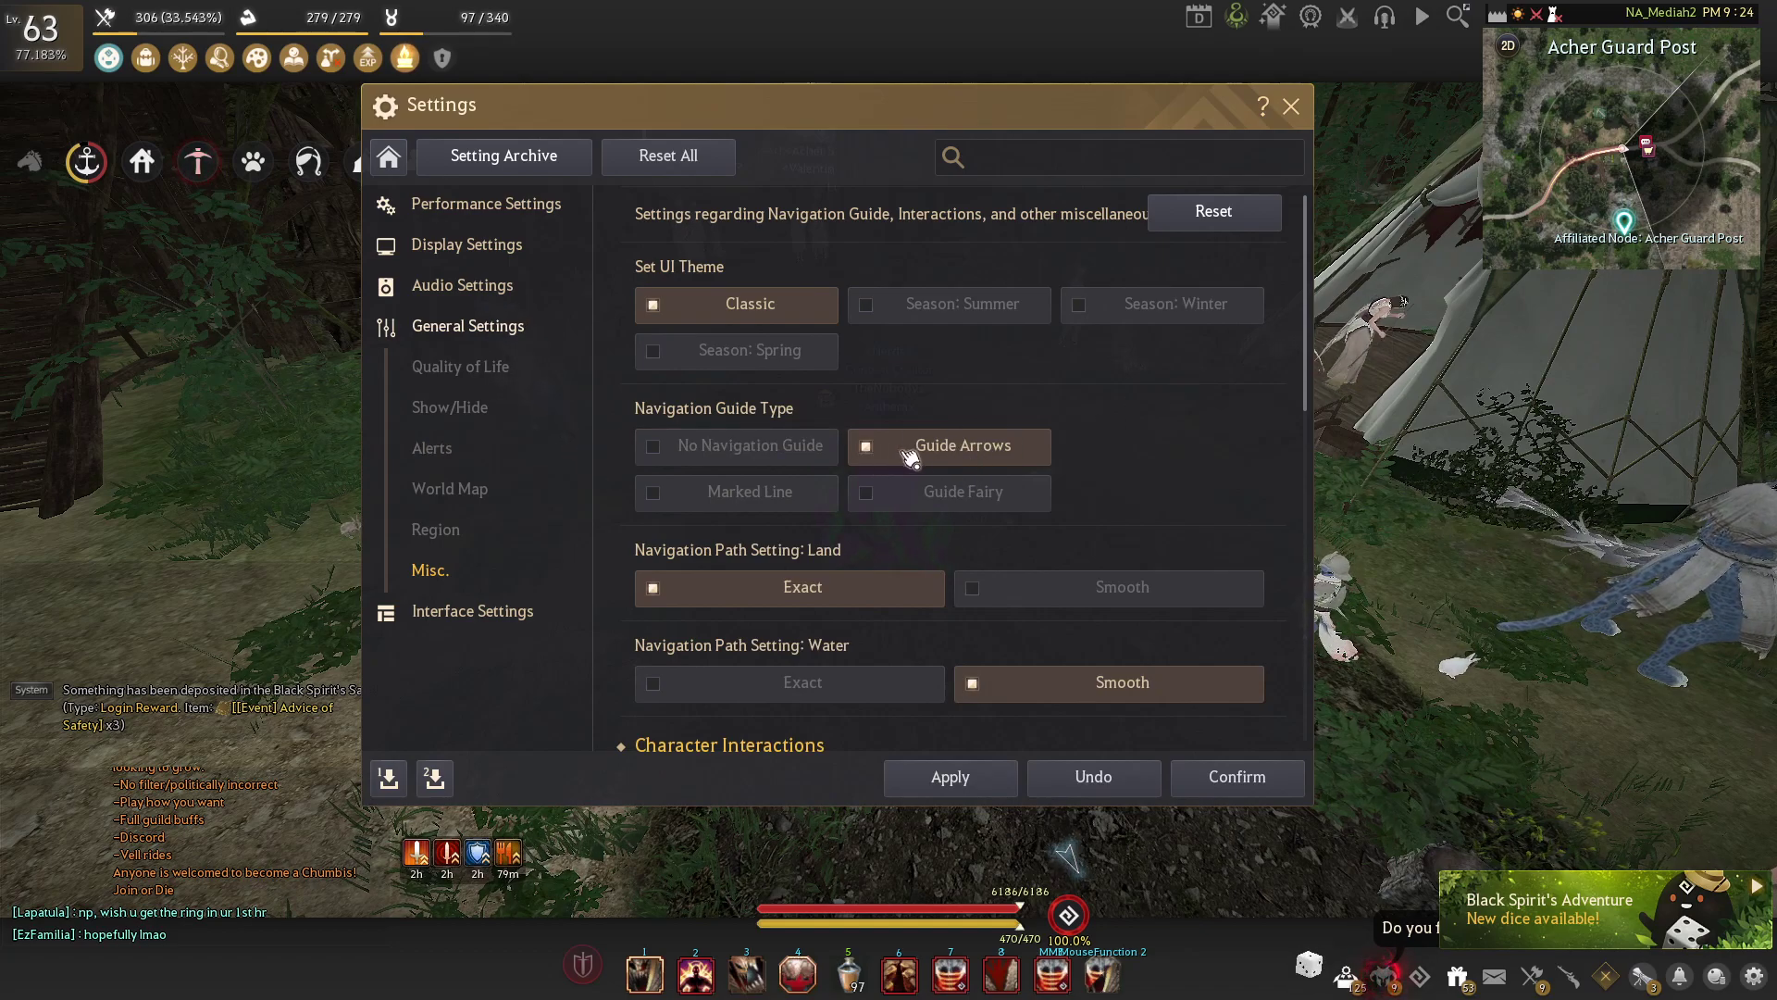
{"action": "scroll", "coordinate": [611, 435], "scroll_direction": "down", "scroll_amount": 3}
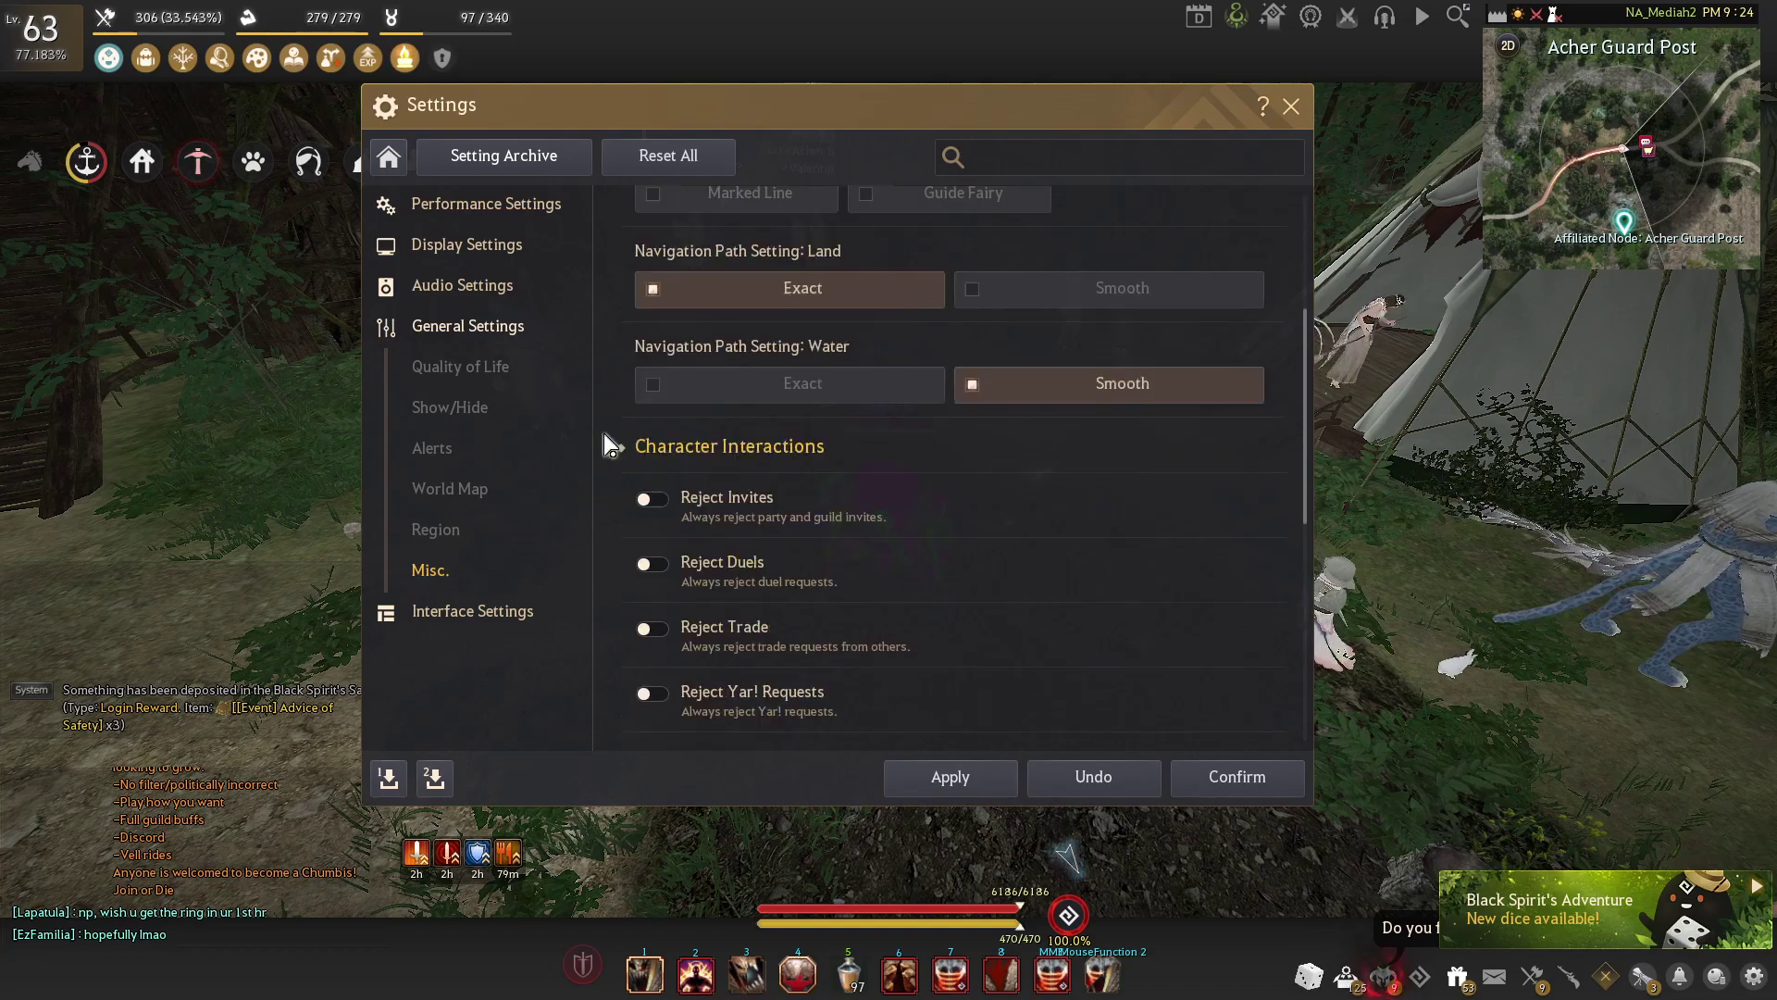
{"action": "scroll", "coordinate": [617, 390], "scroll_direction": "up", "scroll_amount": 1}
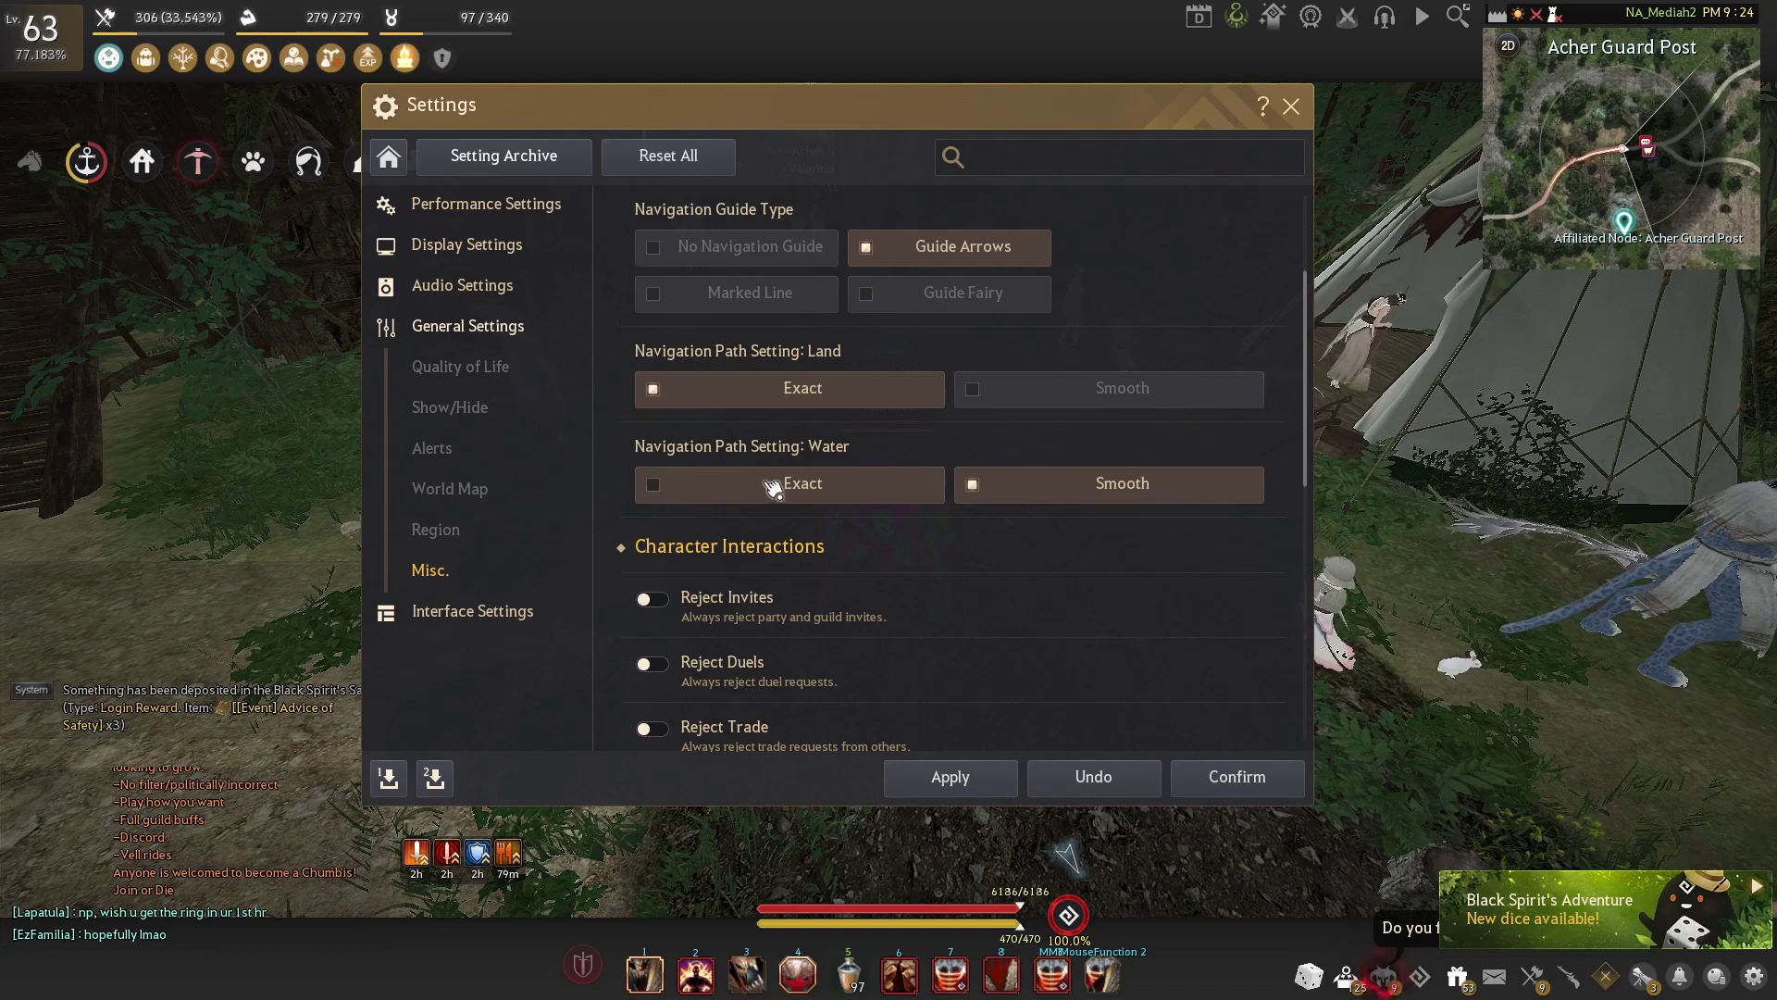
{"action": "scroll", "coordinate": [617, 453], "scroll_direction": "down", "scroll_amount": 3}
{"action": "scroll", "coordinate": [617, 452], "scroll_direction": "down", "scroll_amount": 2}
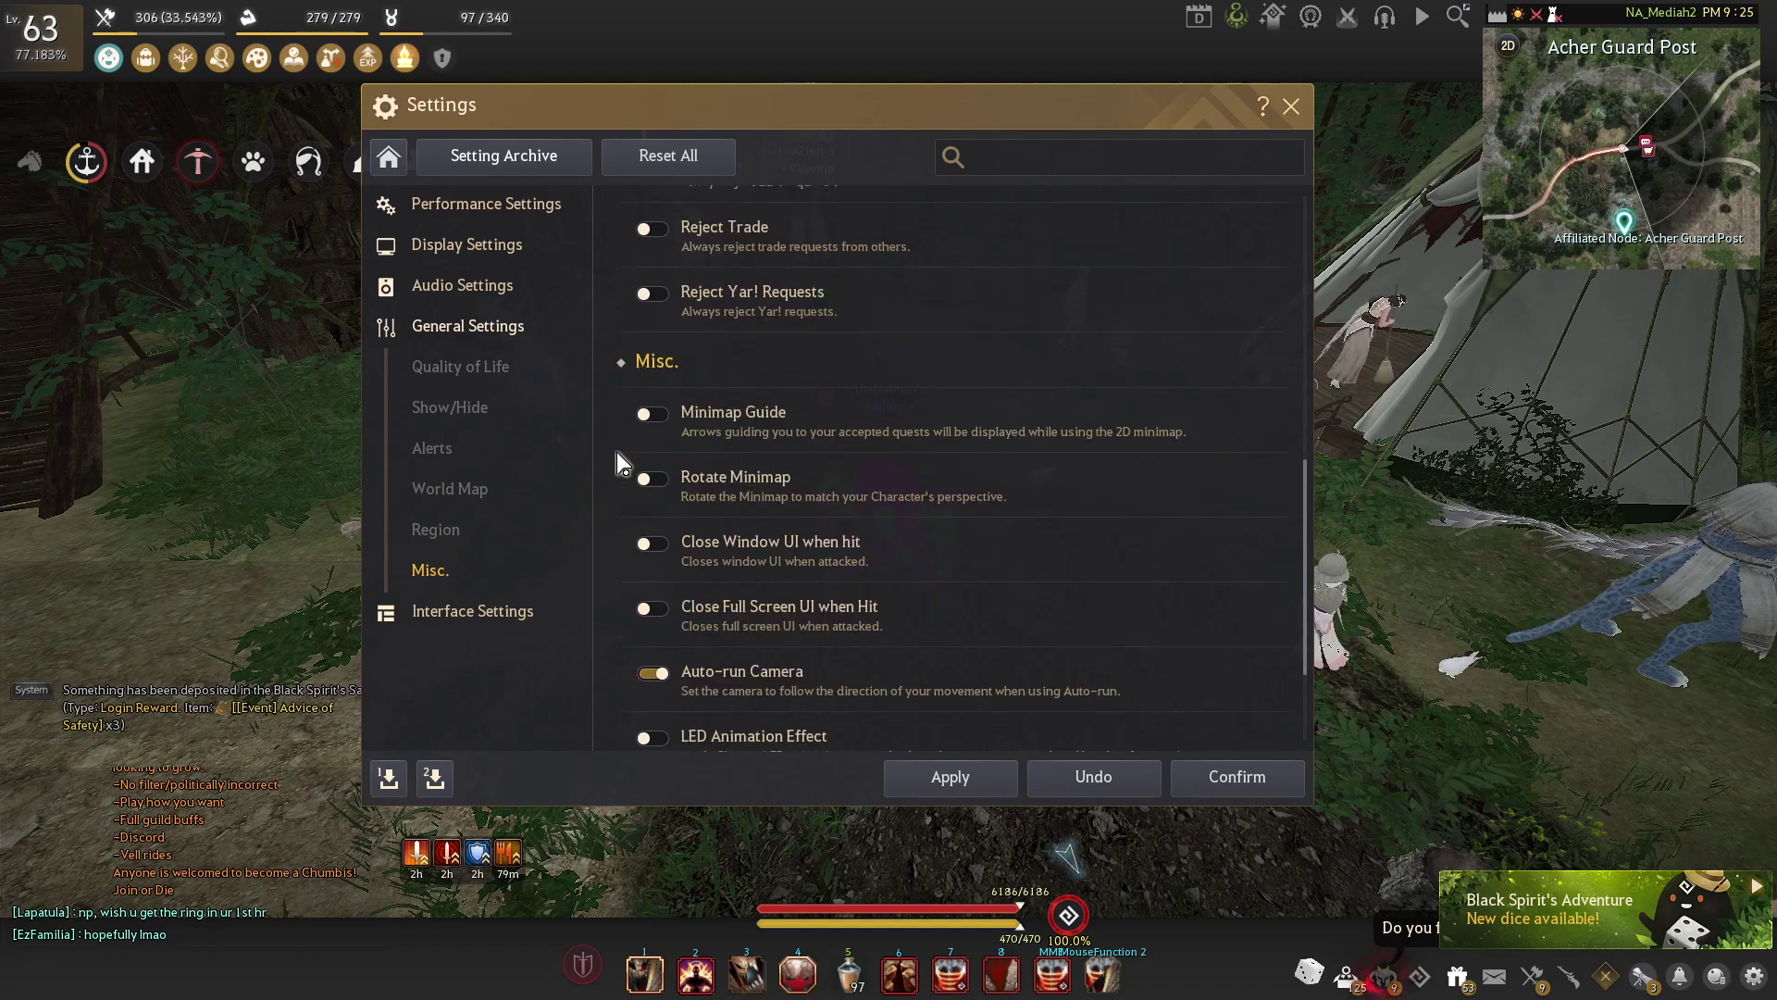
{"action": "scroll", "coordinate": [617, 451], "scroll_direction": "down", "scroll_amount": 2}
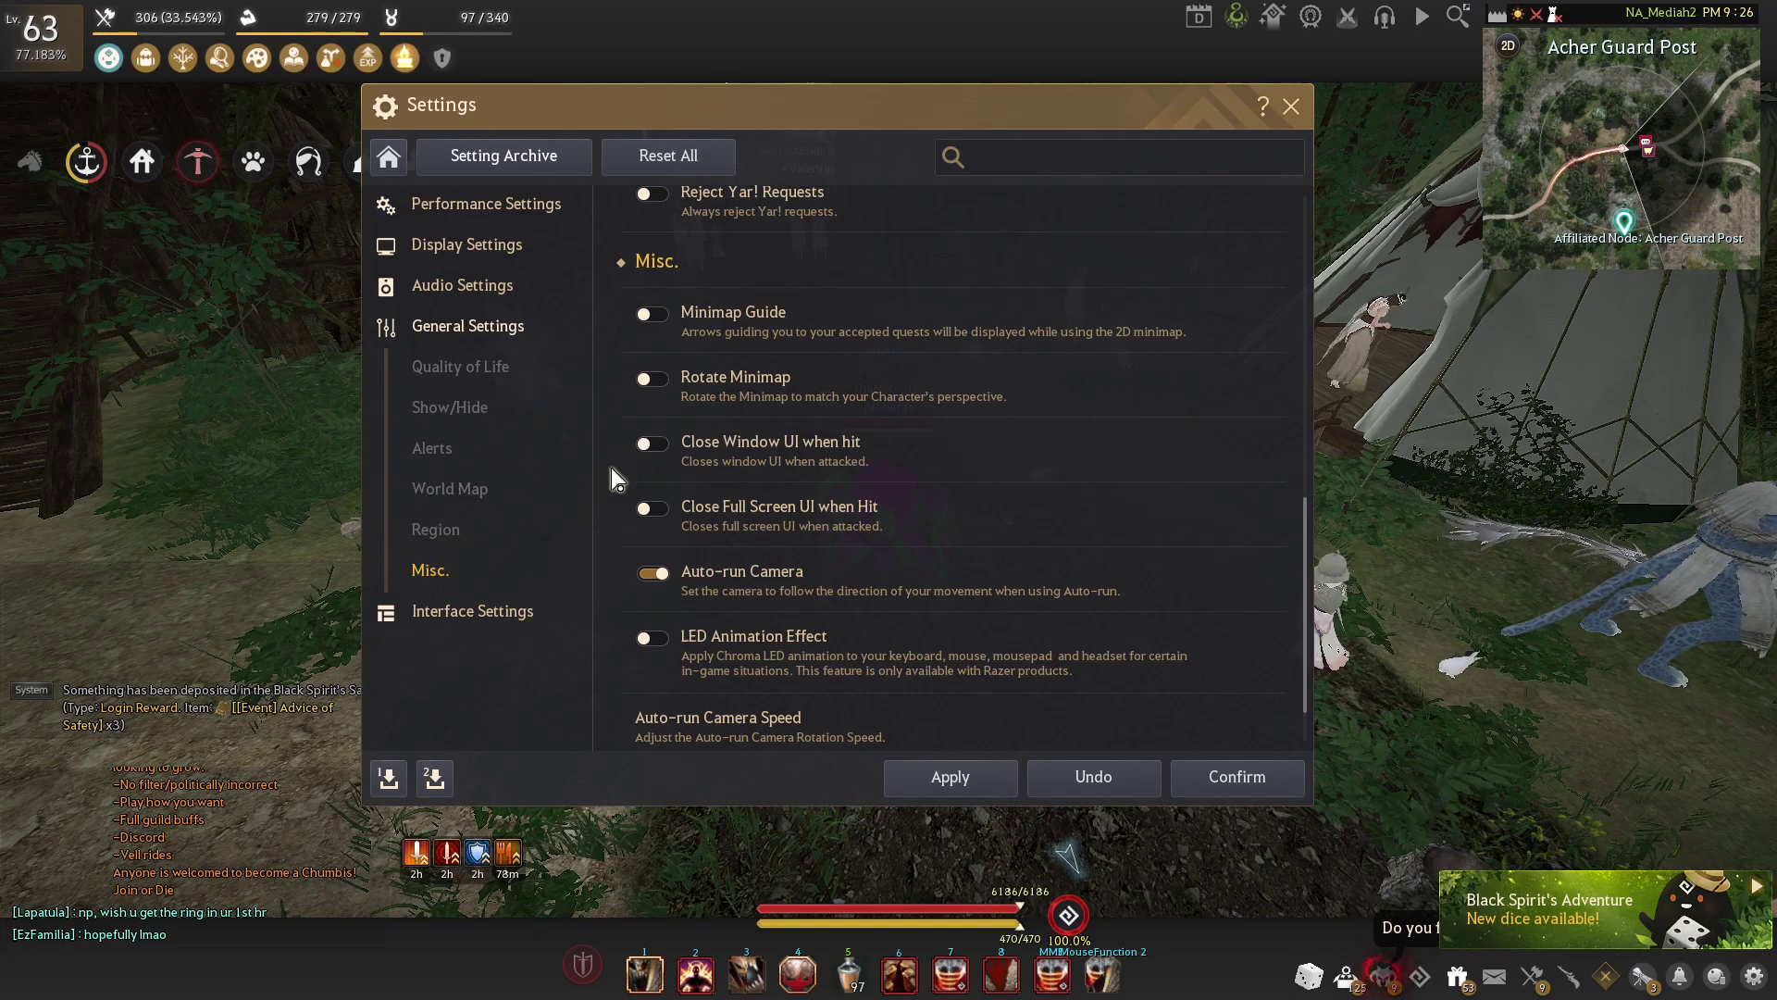
Examine the Auto-run Camera Speed option and the Interface Settings for Quick Slot Hotkeys, Misc. Hotkeys and Gamepad, and close the settings
{"action": "scroll", "coordinate": [616, 469], "scroll_direction": "down", "scroll_amount": 1}
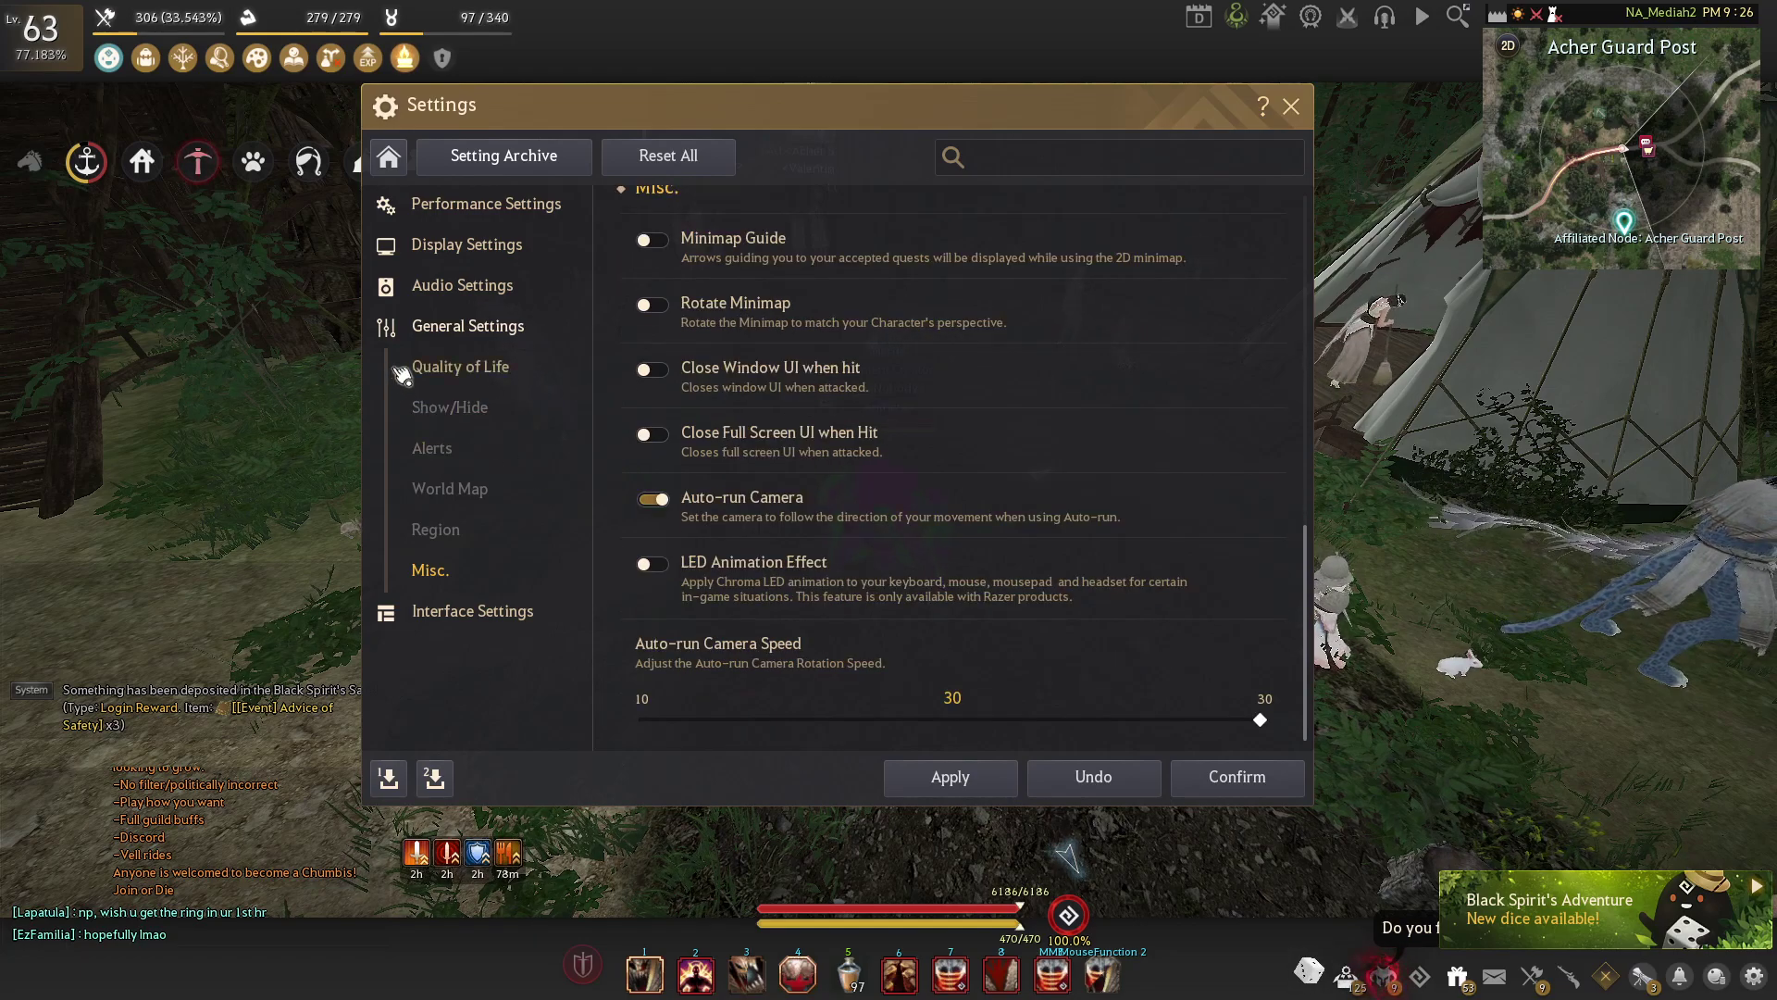
{"action": "left_click", "coordinate": [456, 615]}
{"action": "left_click", "coordinate": [472, 488]}
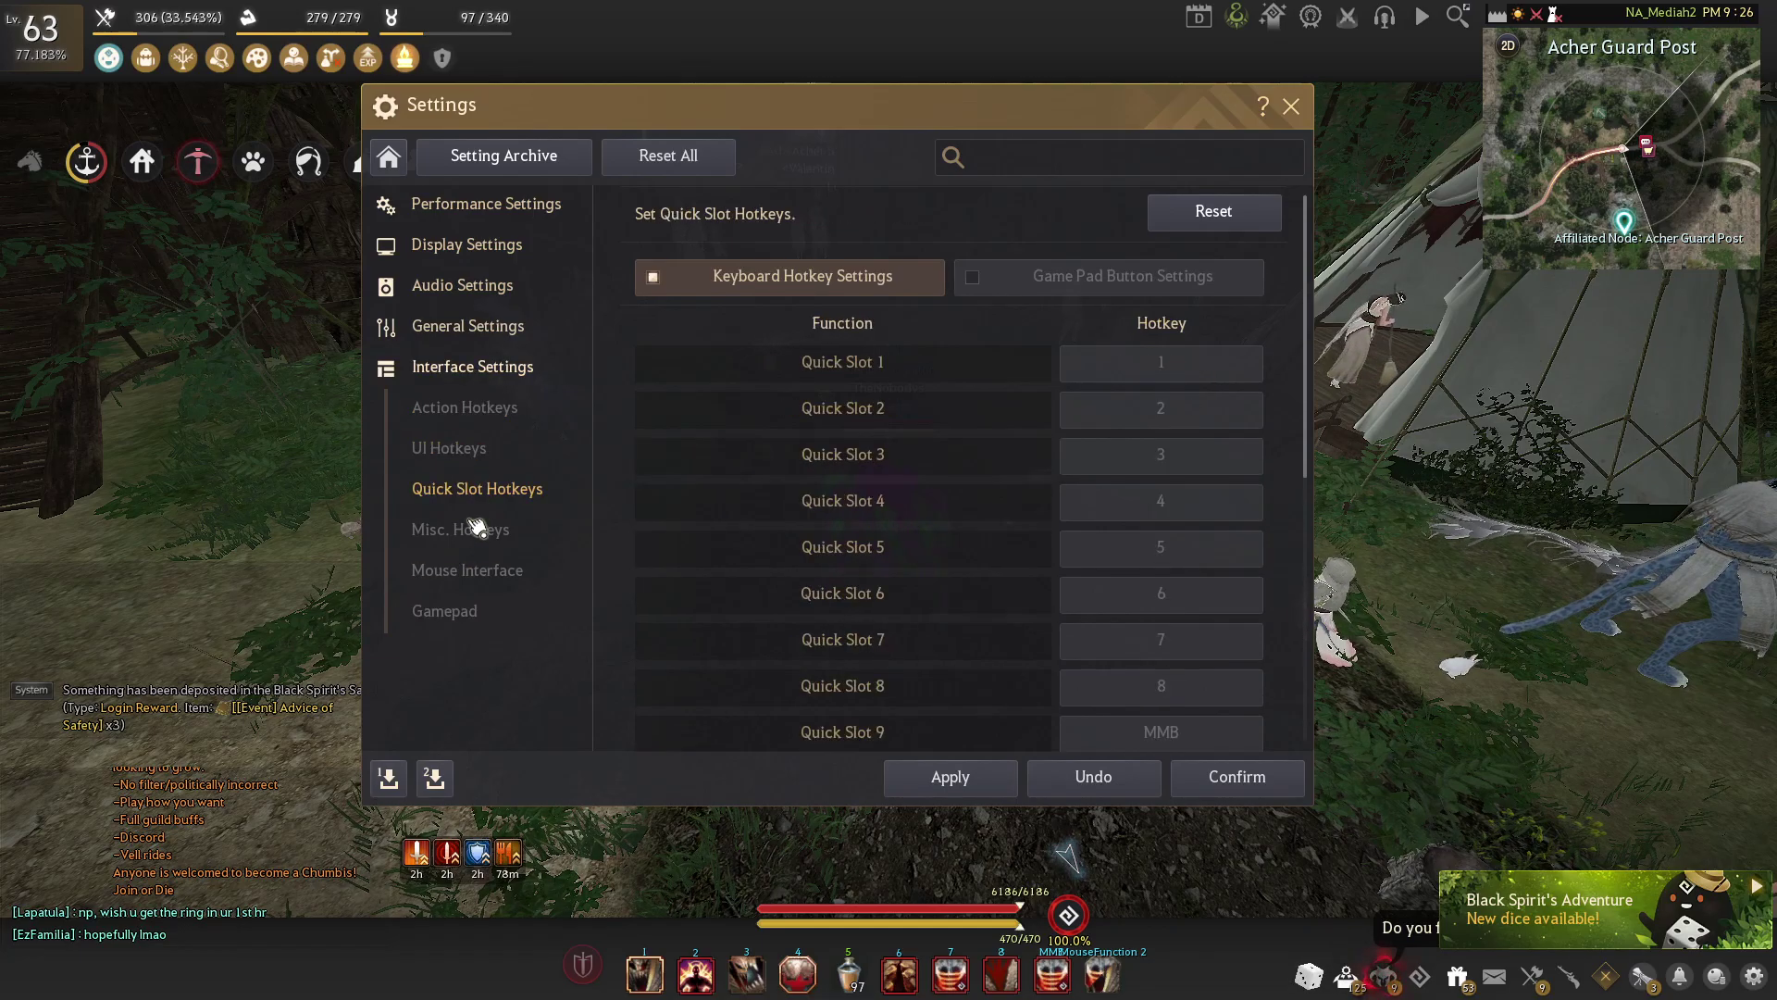
{"action": "left_click", "coordinate": [466, 529]}
{"action": "left_click", "coordinate": [449, 610]}
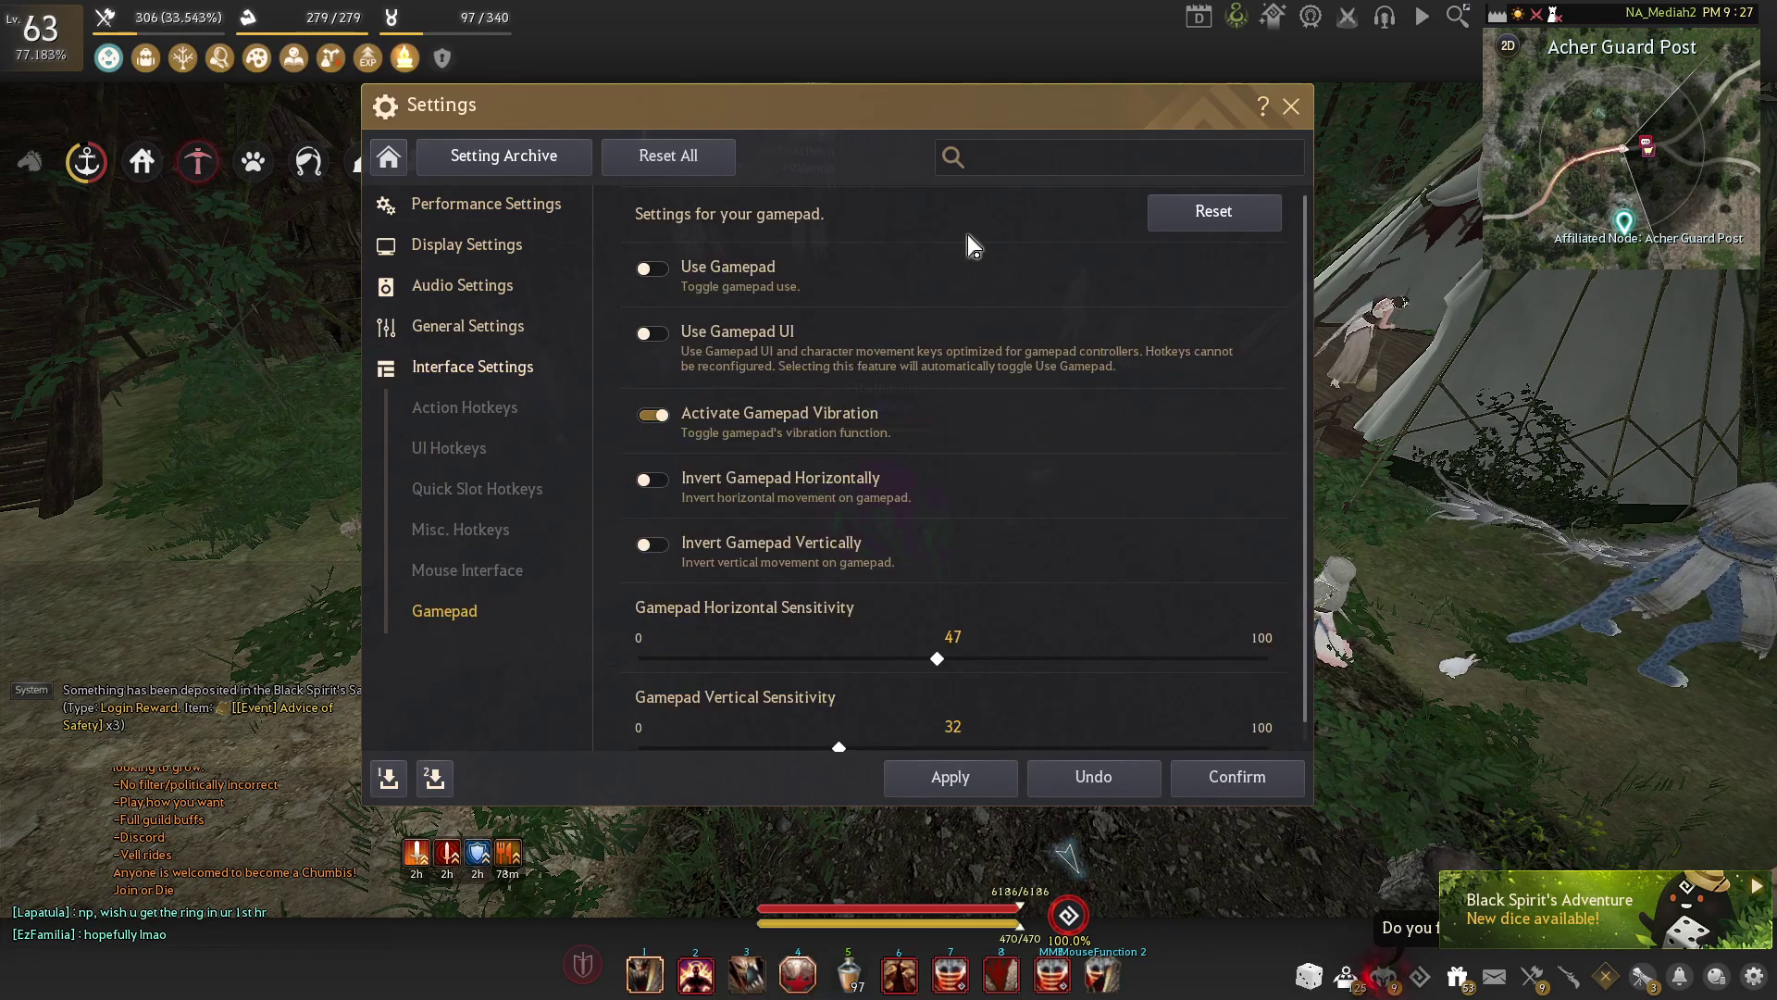
{"action": "key", "text": "Escape"}
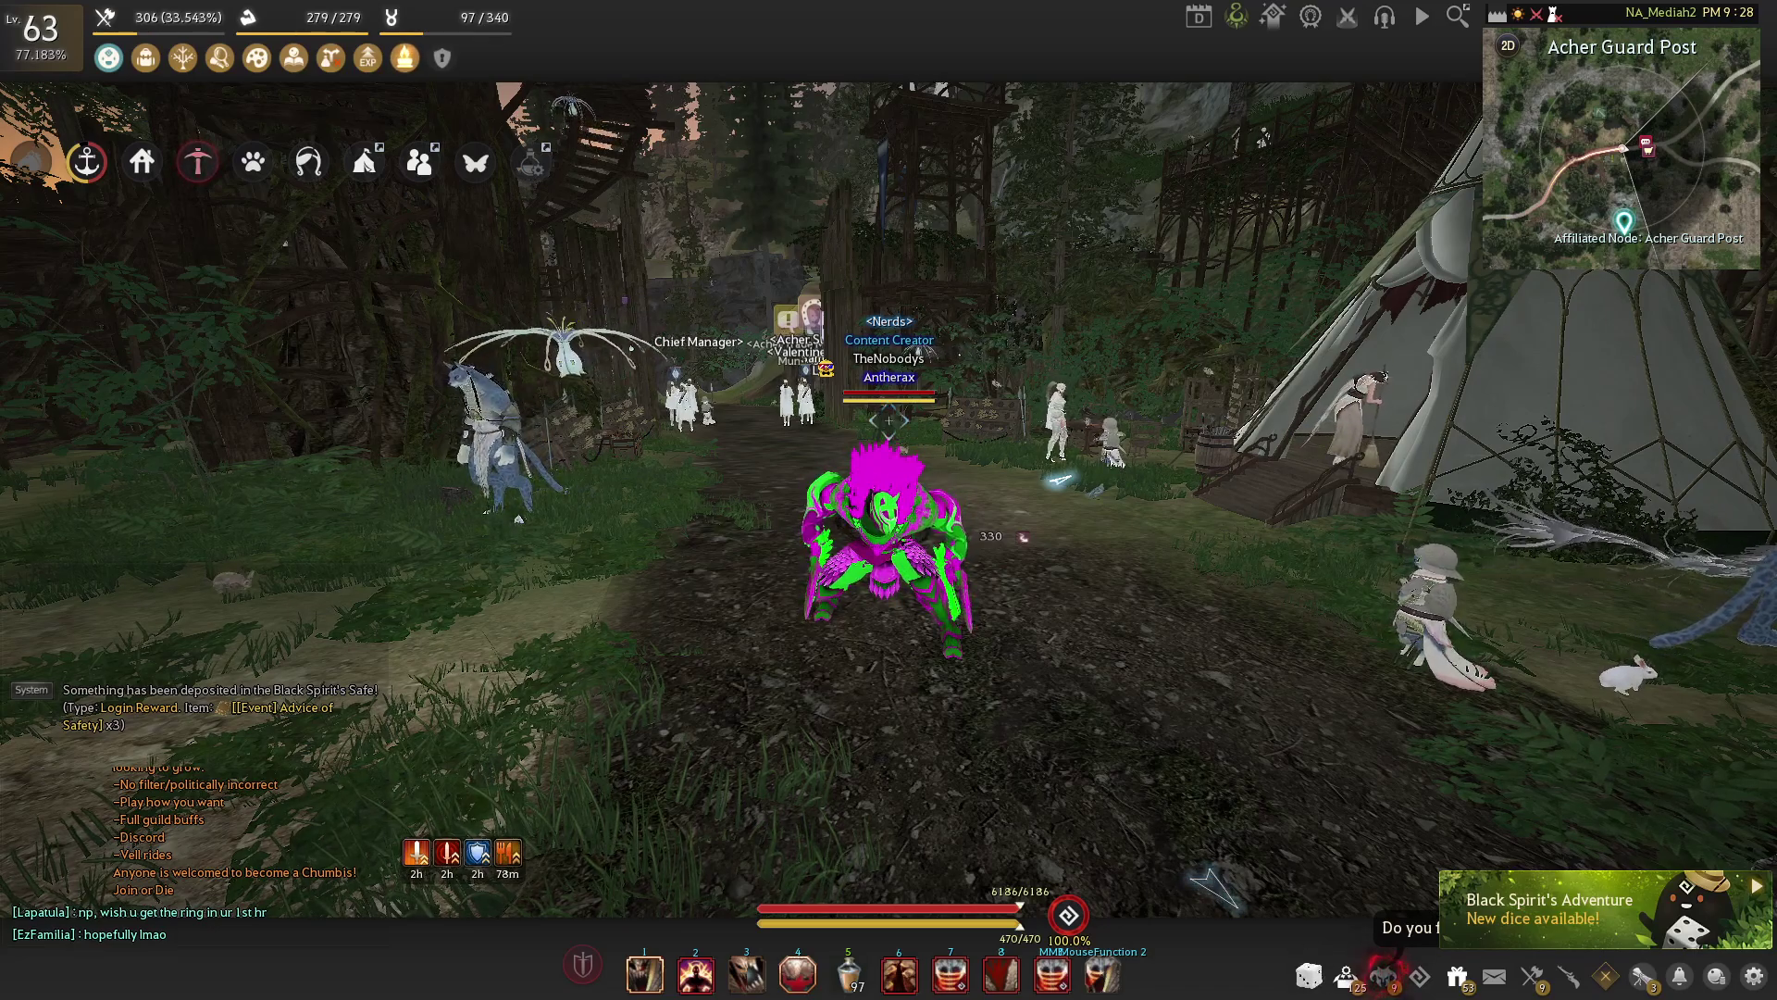
{"action": "key", "text": "w"}
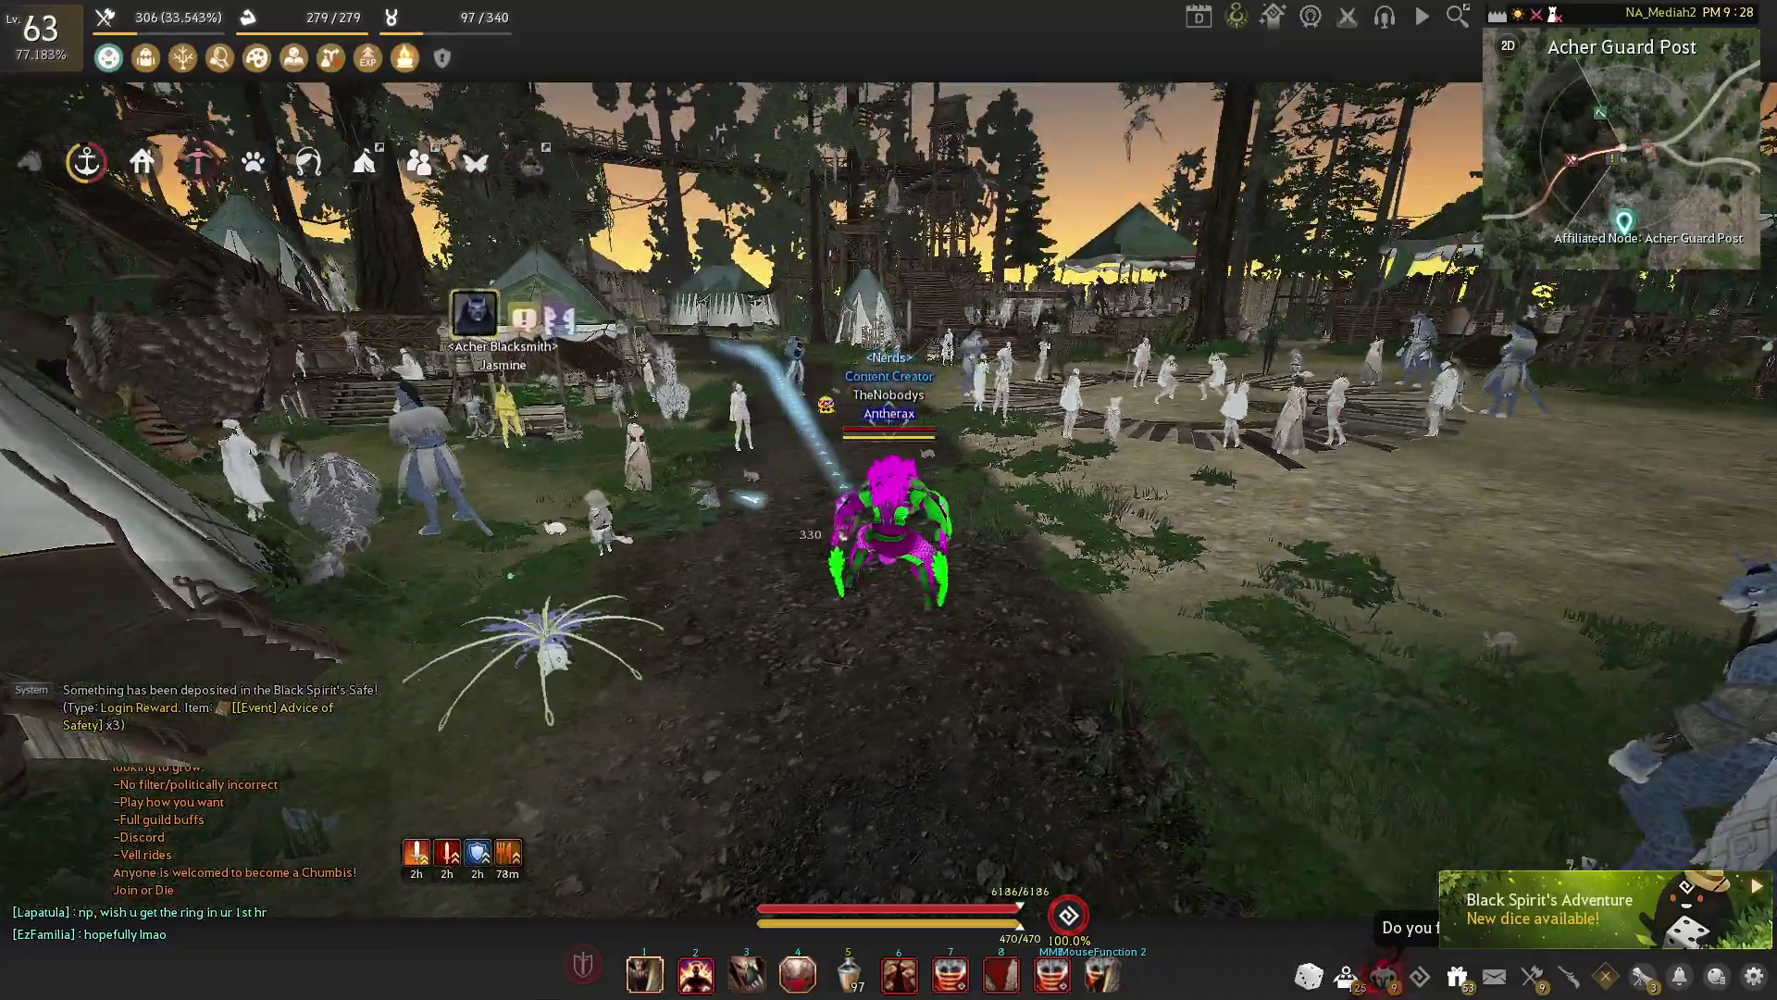
{"action": "key", "text": "w"}
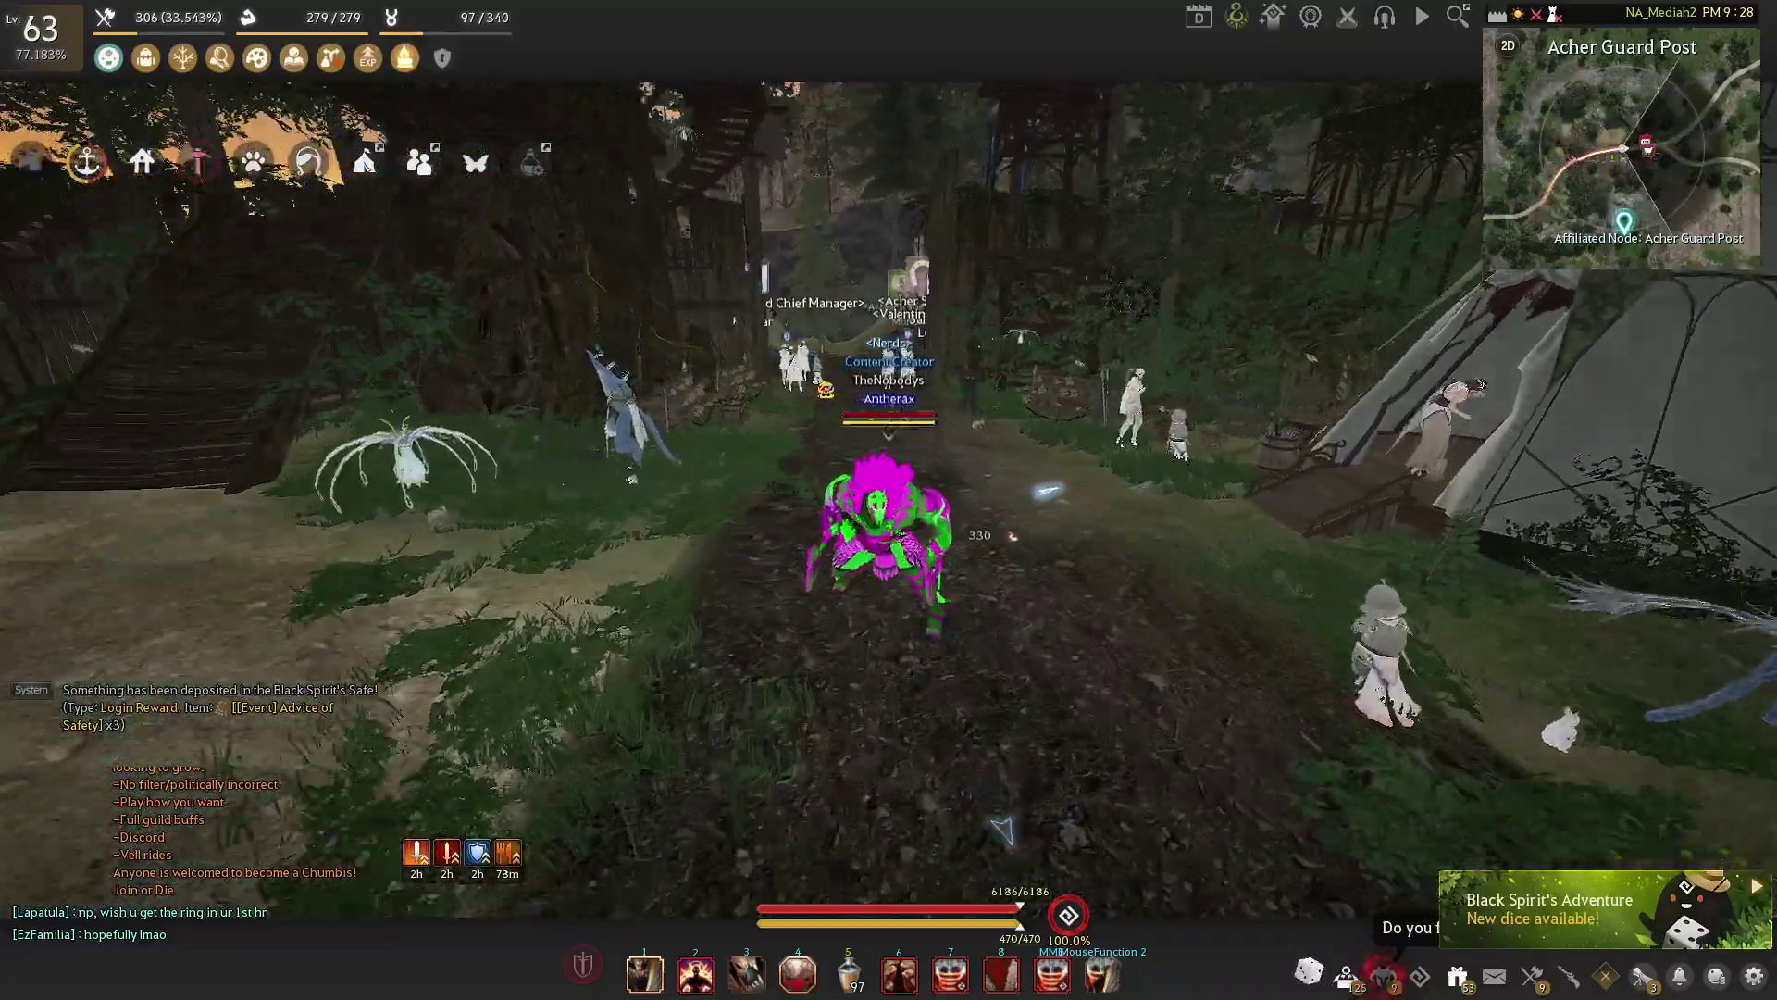
{"action": "key", "text": "s"}
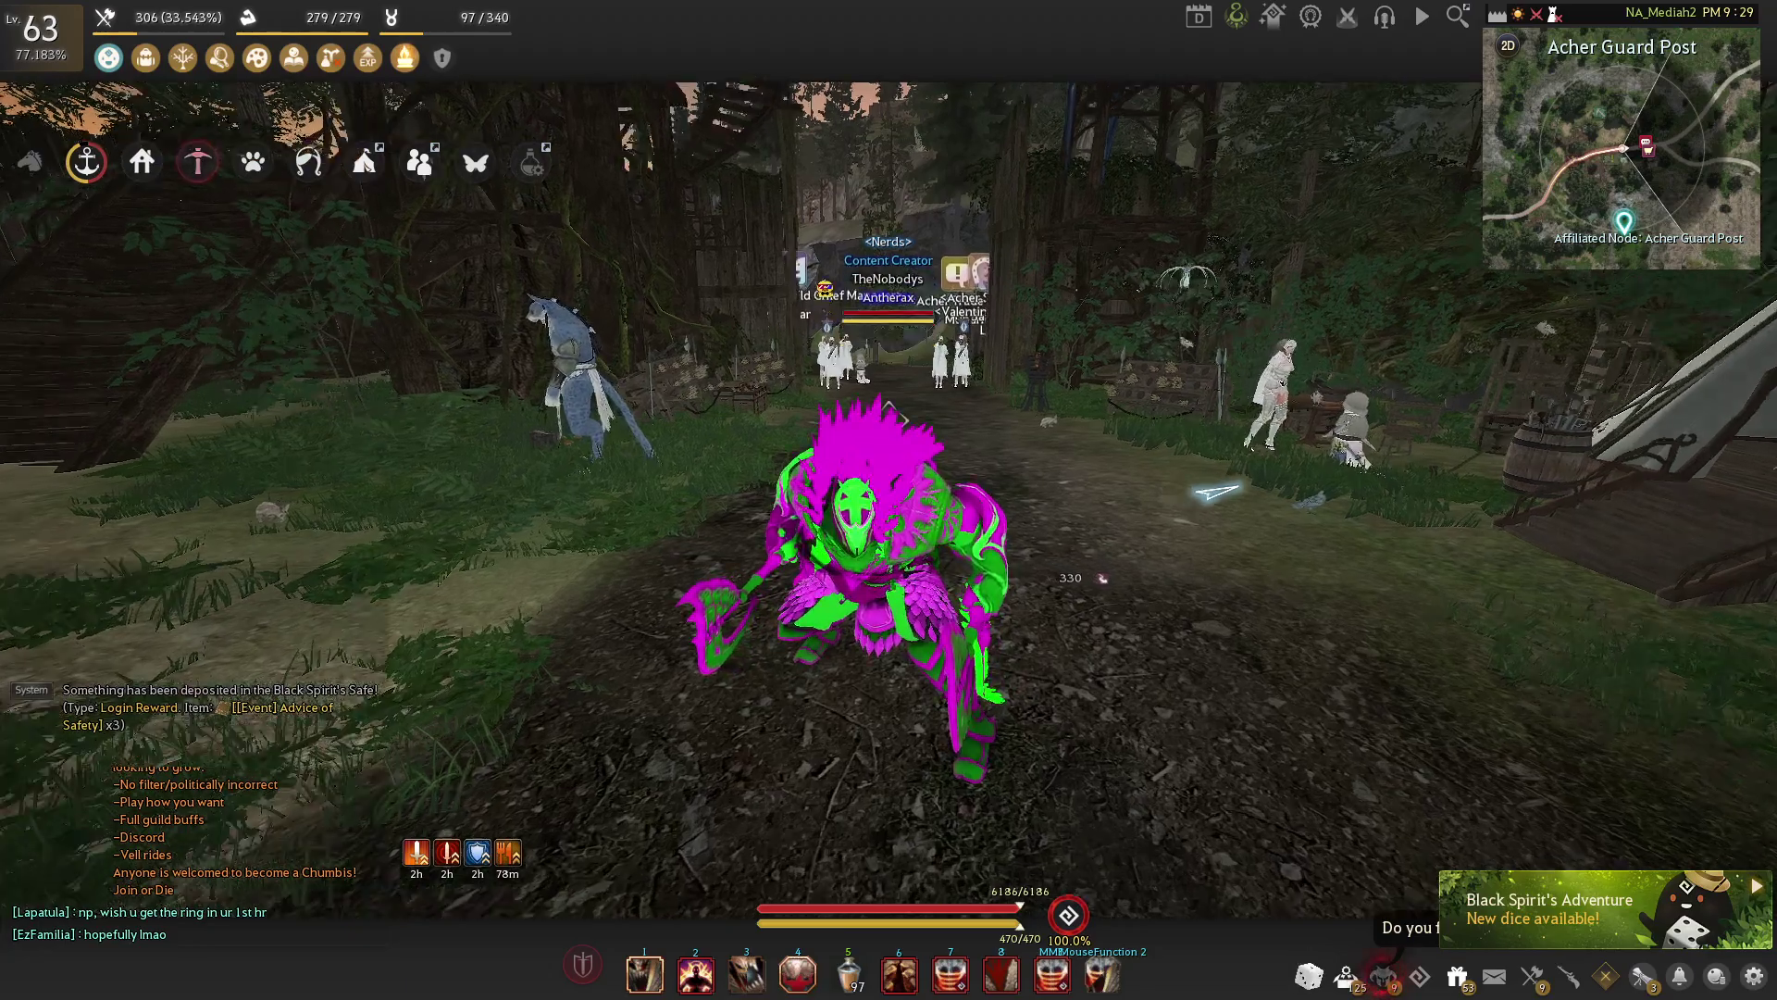
{"action": "key", "text": "s"}
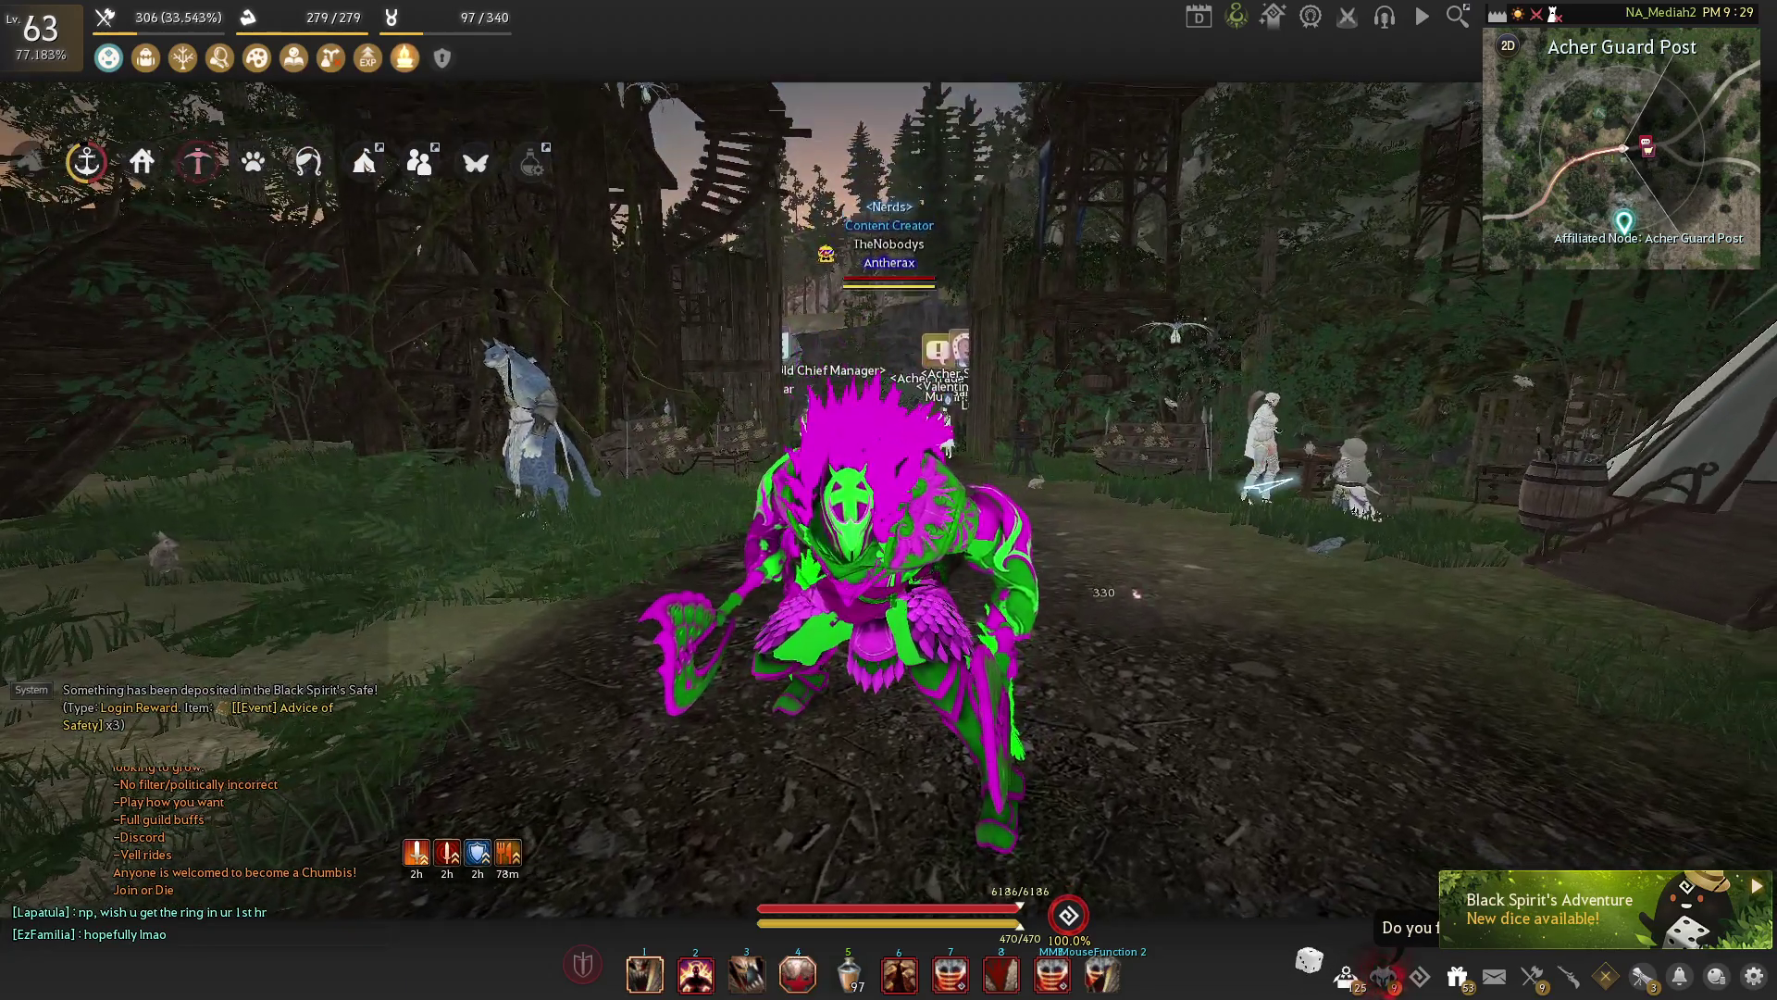
{"action": "scroll", "coordinate": [889, 500], "scroll_direction": "down", "scroll_amount": 3}
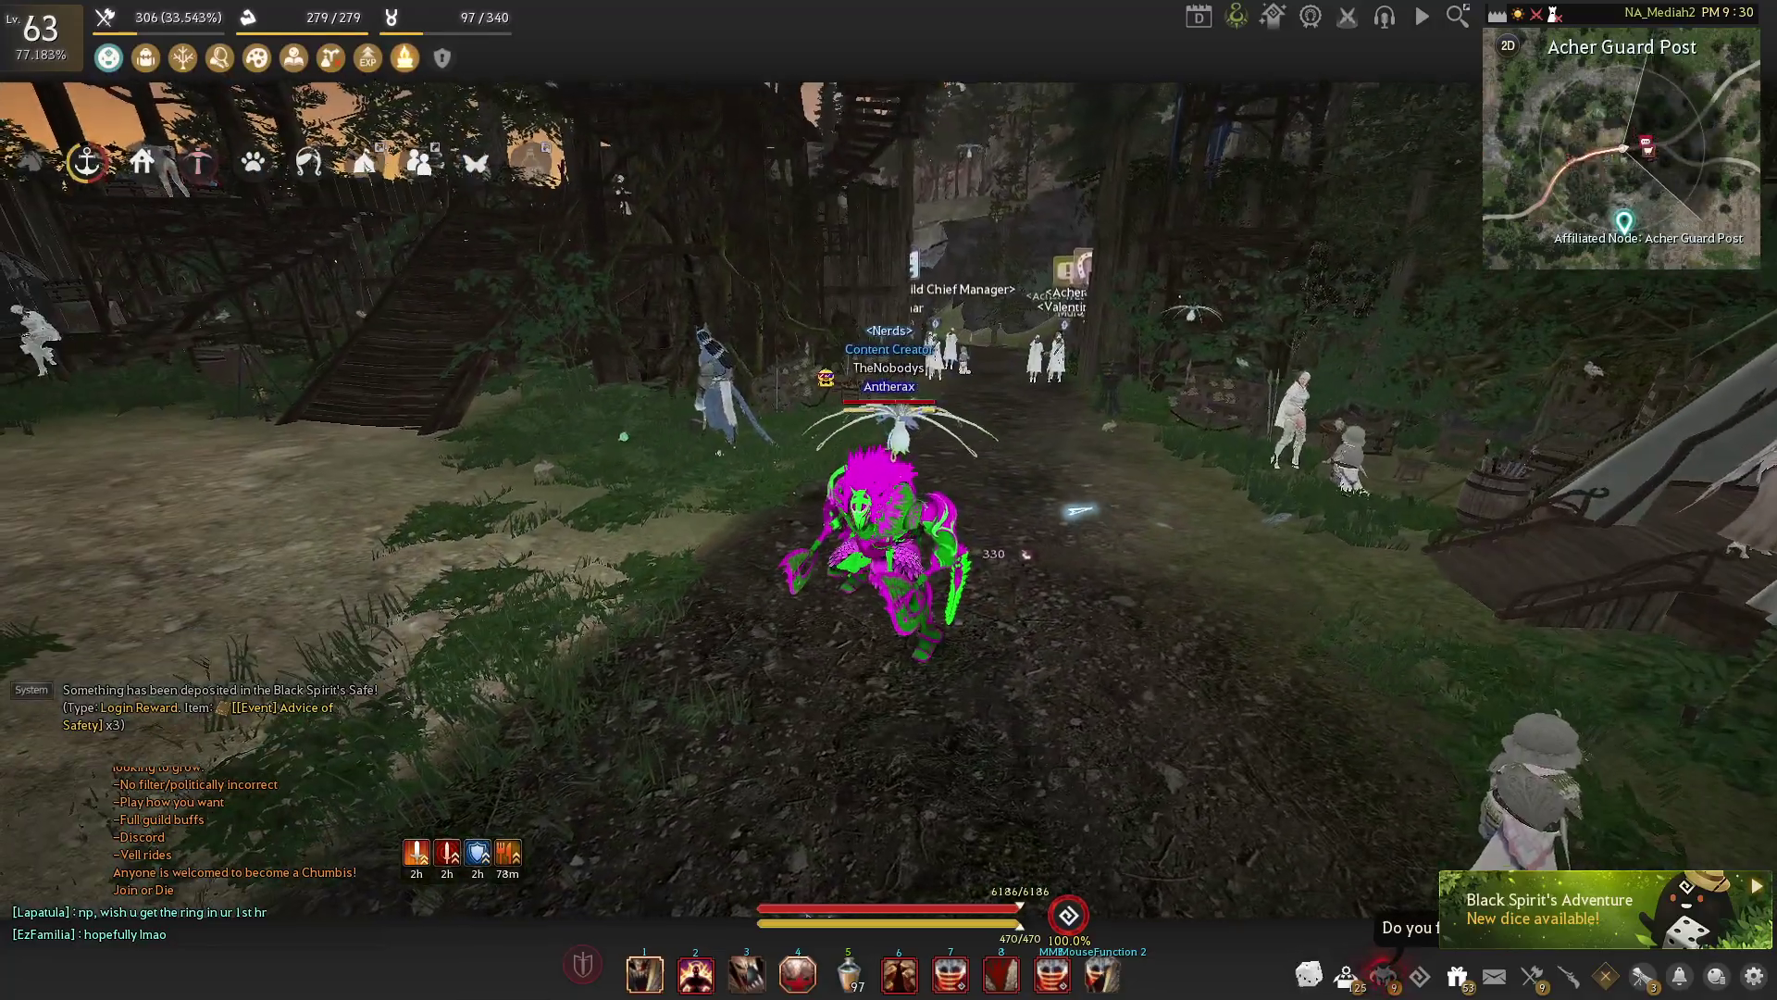
{"action": "key", "text": "ctrl"}
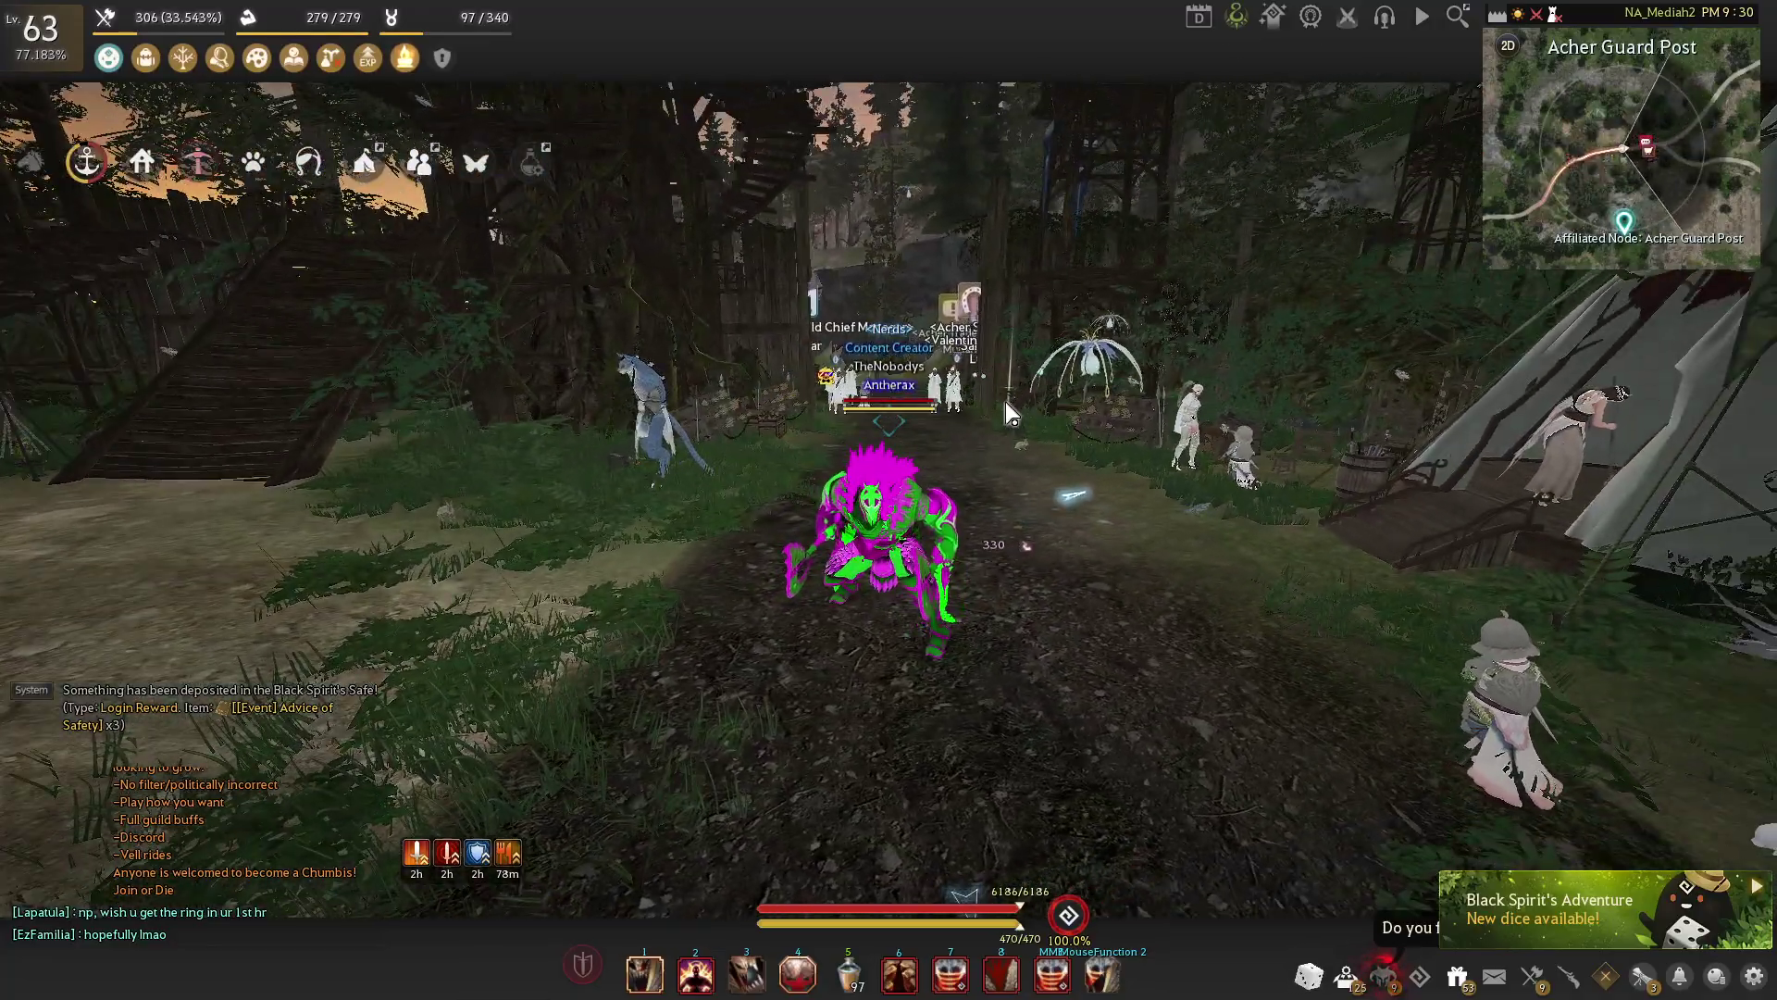